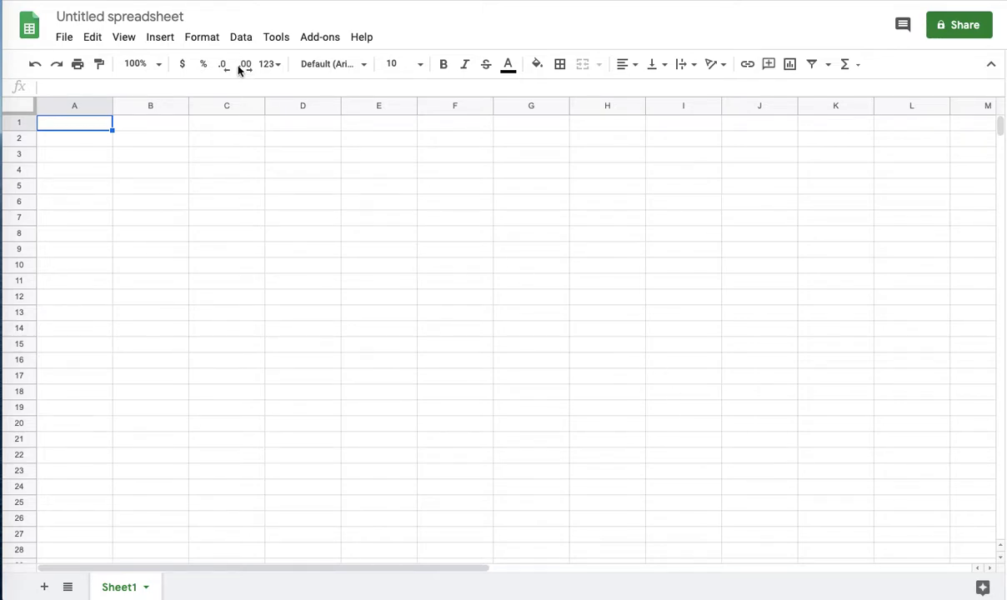
Step: Title the spreadsheet "5.1 Probability: Mathematically predictable outcomes" and enter the header Die in cell A1
left_click(160, 19)
type("5.1 Probability: Mathematically predictable outcomes")
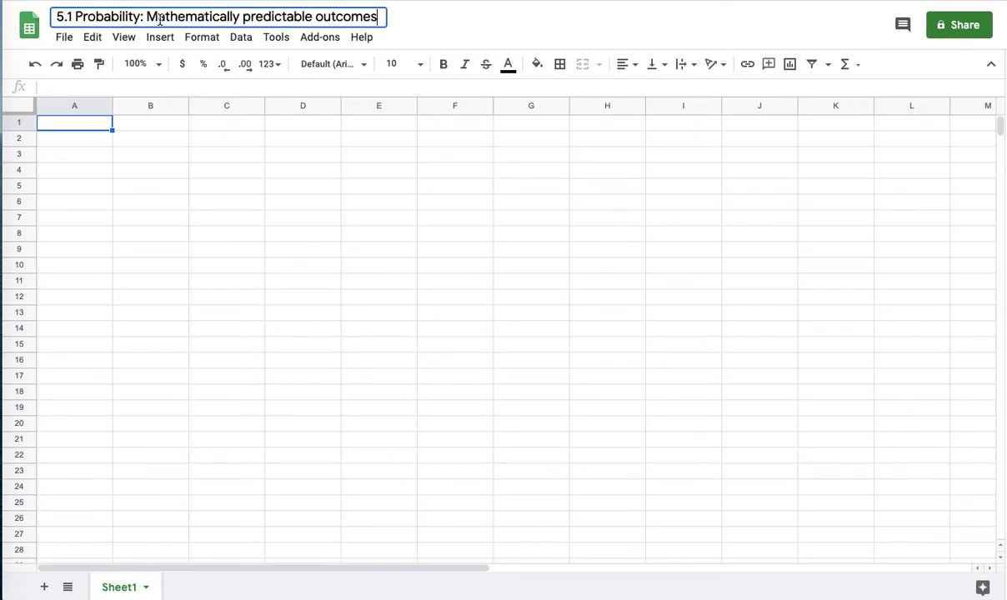
left_click(88, 127)
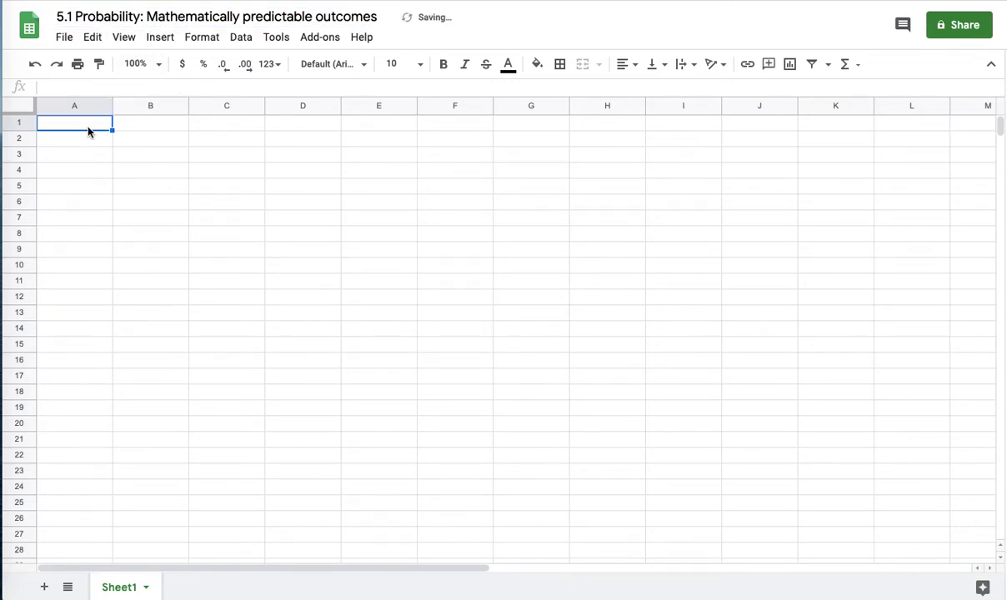
type("Die")
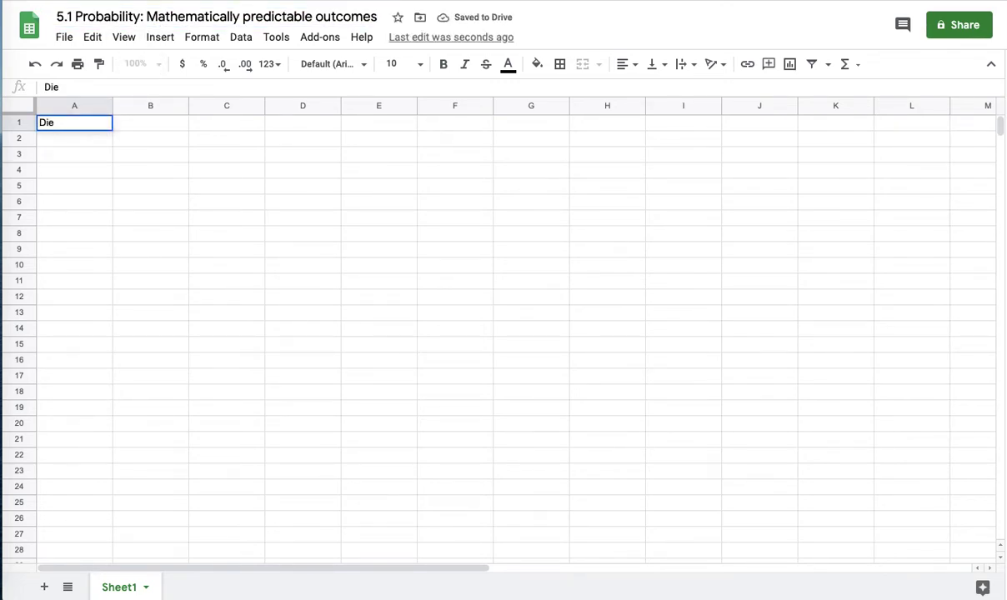
key("Return")
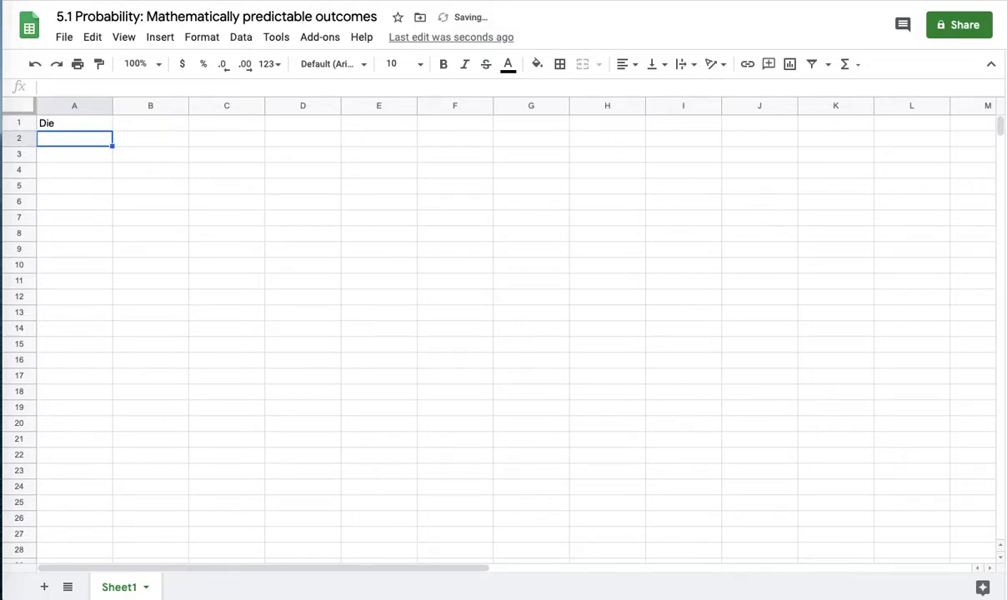
Step: Enter the formula =int(rand()*10+1) in cell A2 to simulate a roll of a ten-sided die
type("=int(")
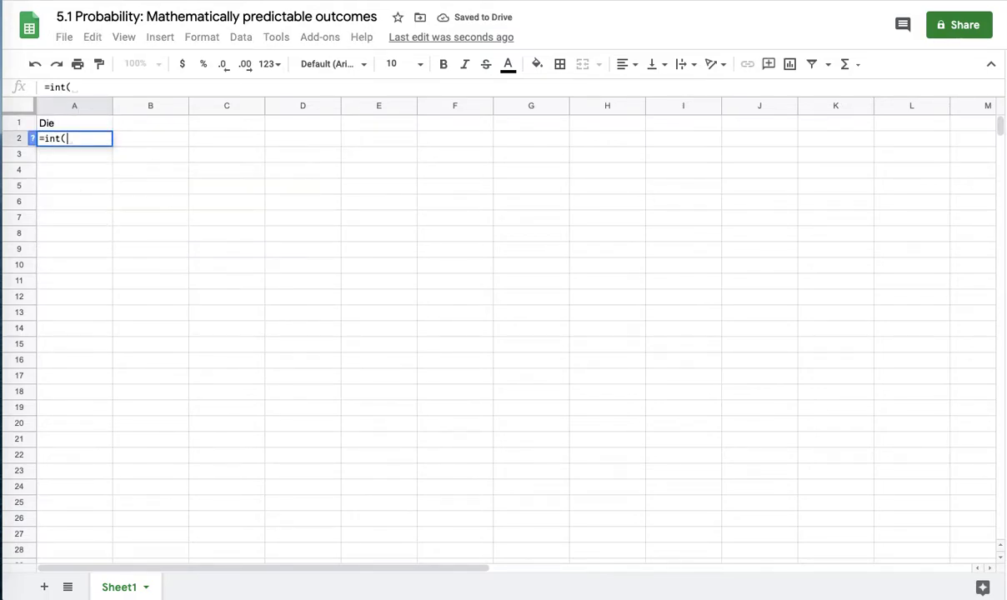
type("rand()")
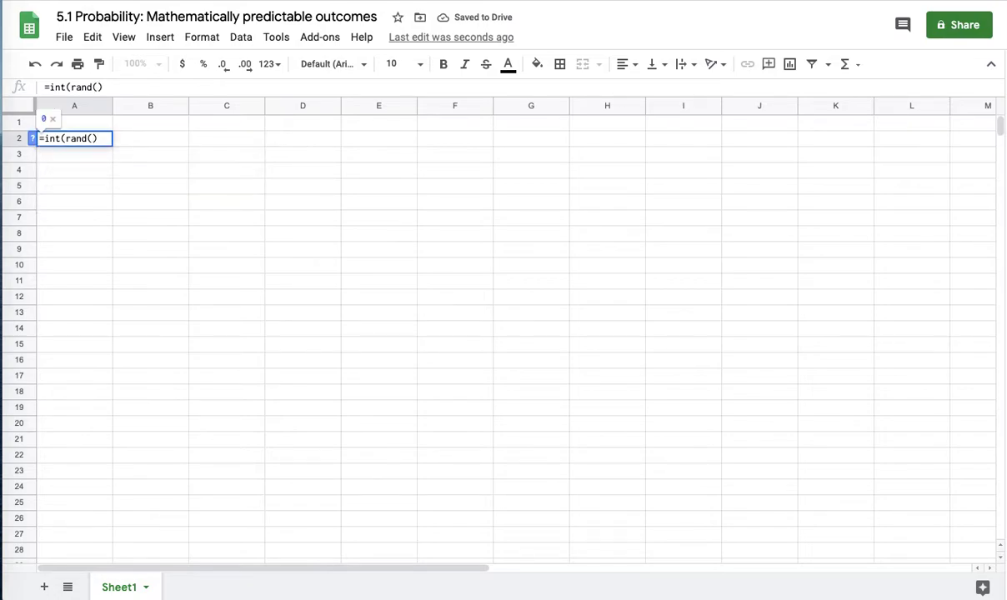
type("*10")
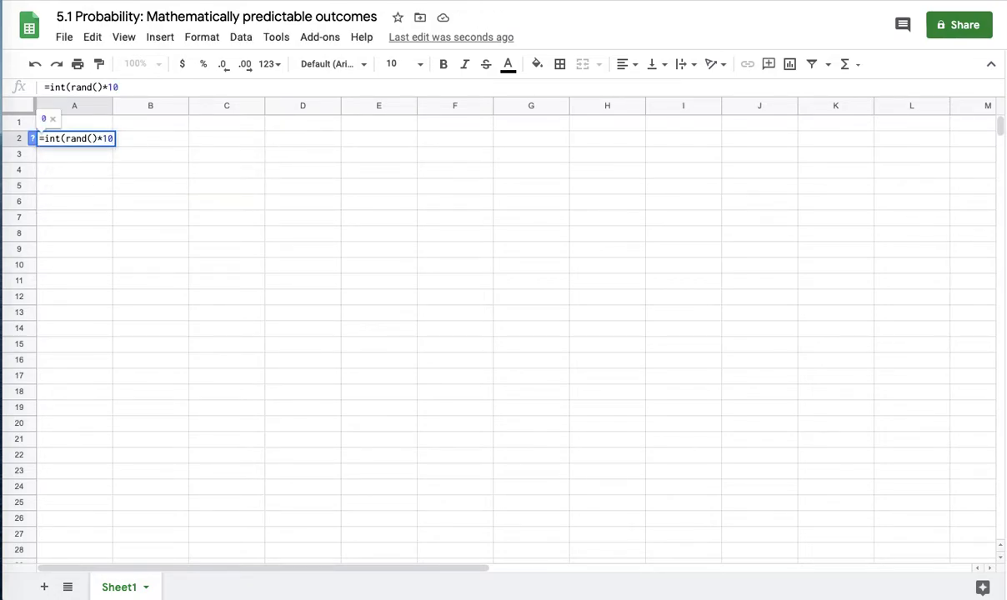
type(",")
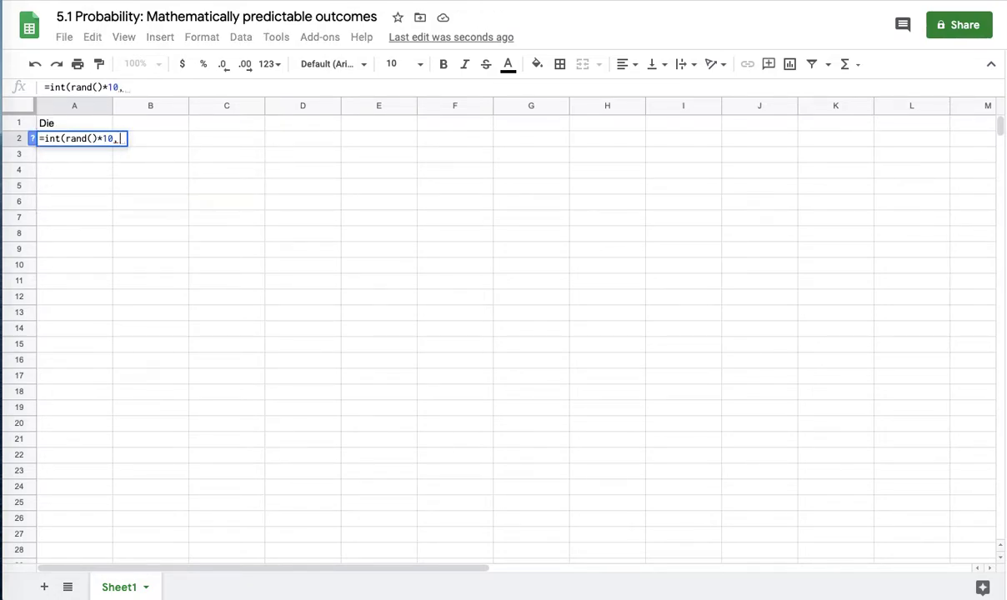
key("BackSpace")
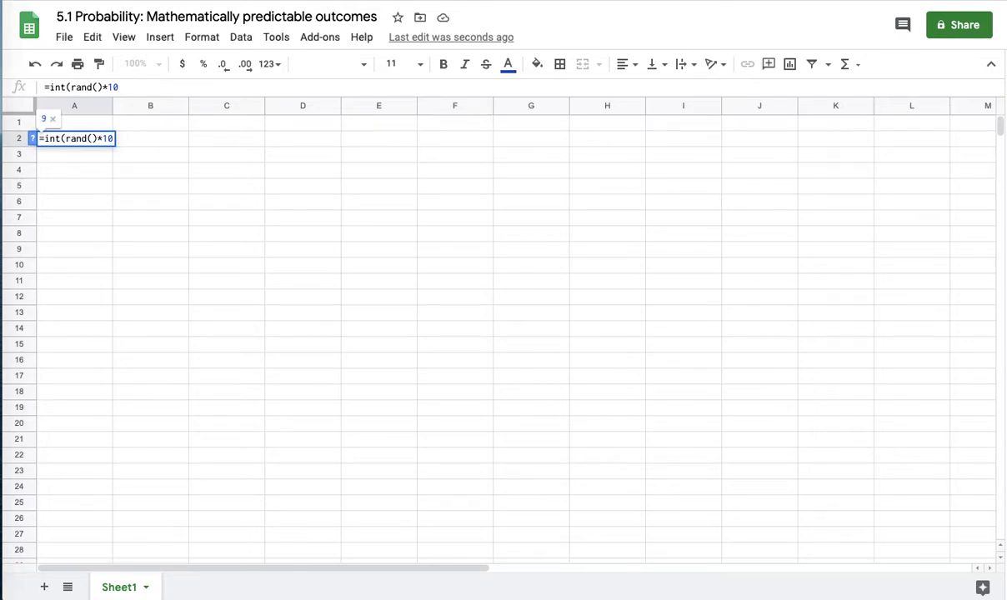
type("+1)")
left_click(65, 158)
Step: Fill the die formula from A2 down column A through row 101
left_click(106, 139)
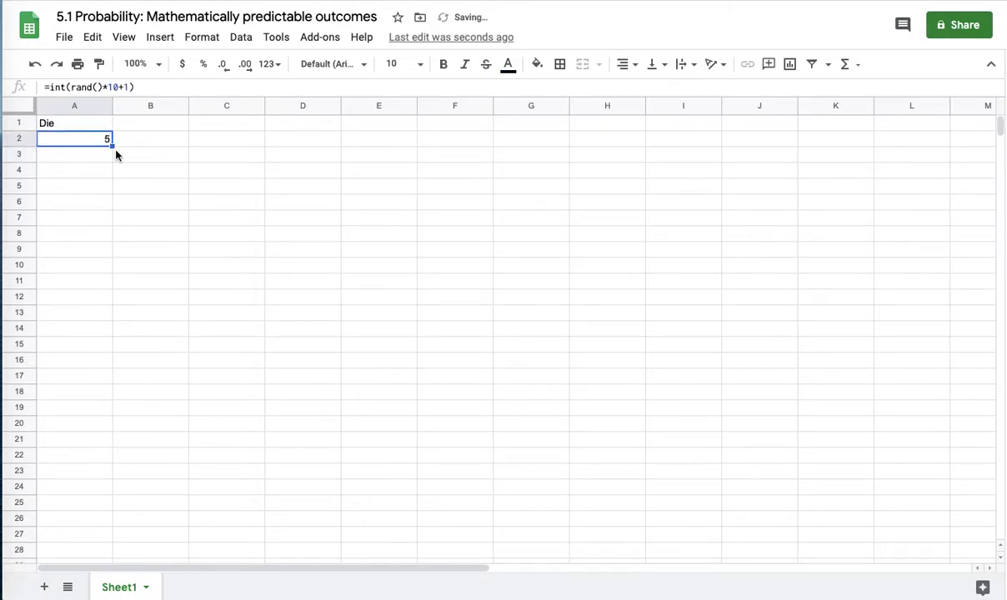
left_click_drag(111, 146, 74, 352)
scroll(74, 352, "up", 20)
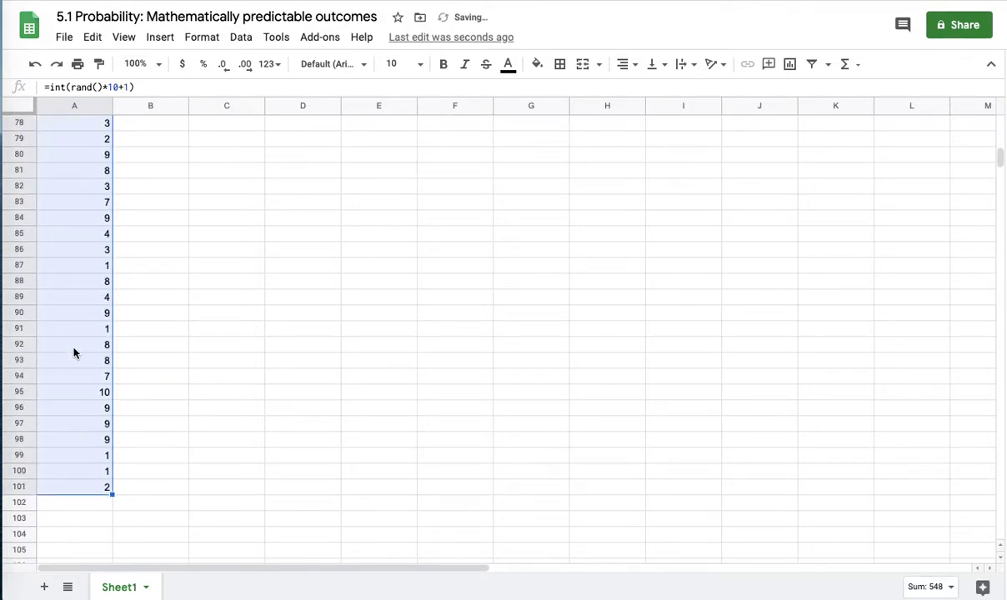
scroll(74, 352, "right", 5)
scroll(73, 352, "left", 5)
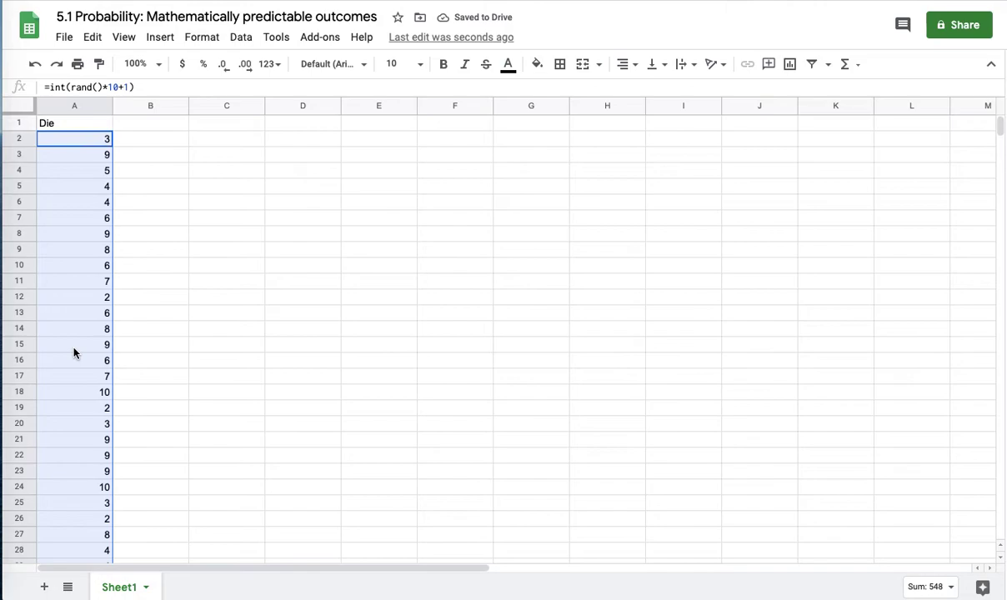
Step: Format the Die header in A1 as bold and right-aligned with a bright green fill
left_click(52, 123)
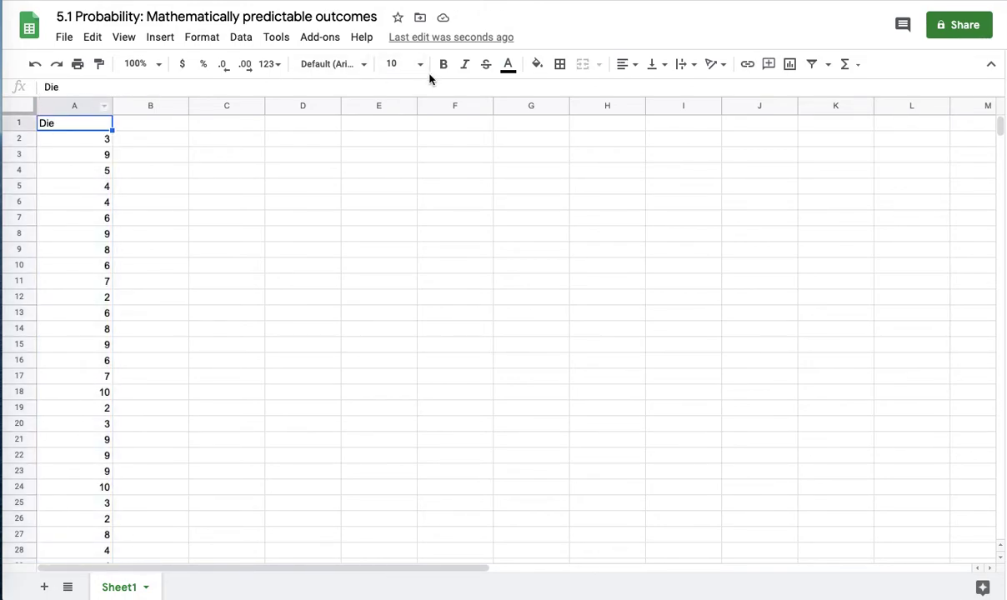
left_click(444, 64)
left_click(537, 65)
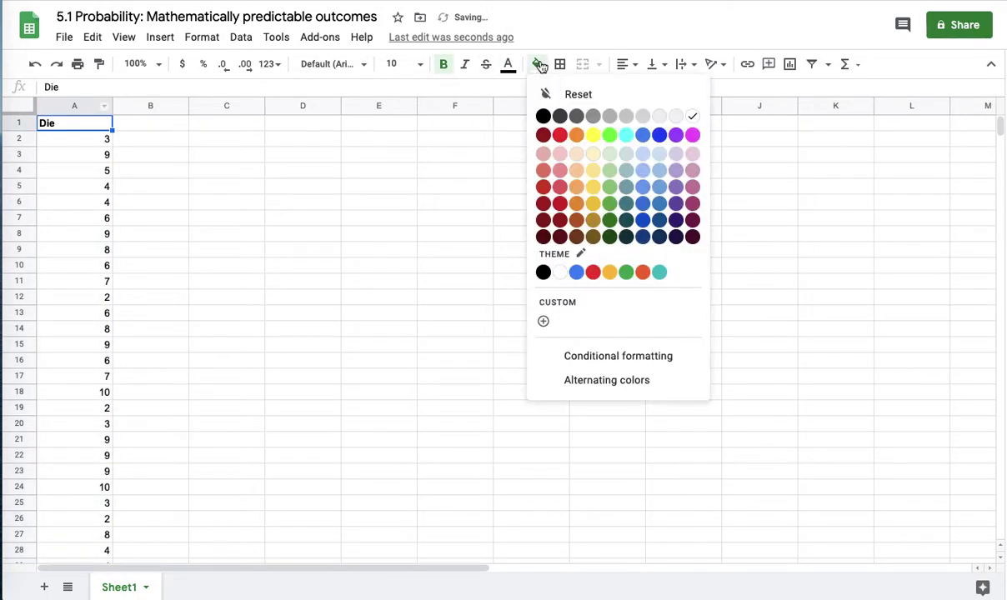
left_click(610, 135)
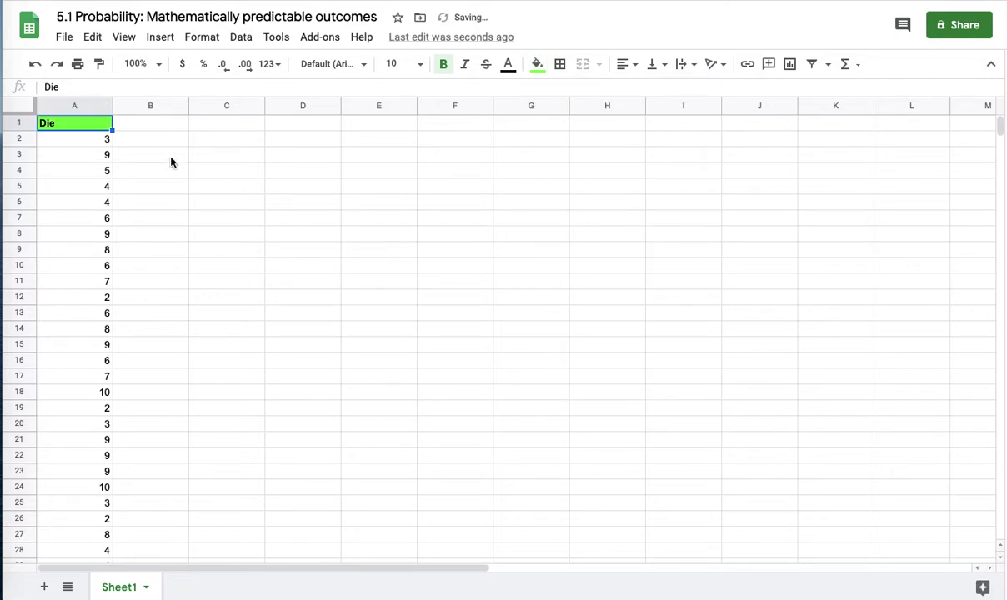
left_click(631, 65)
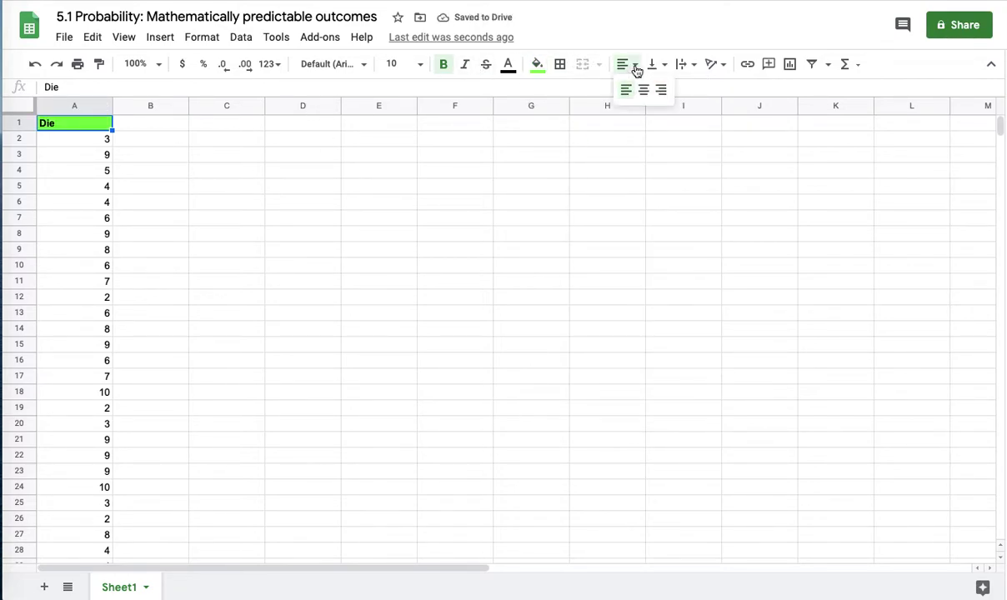
left_click(661, 92)
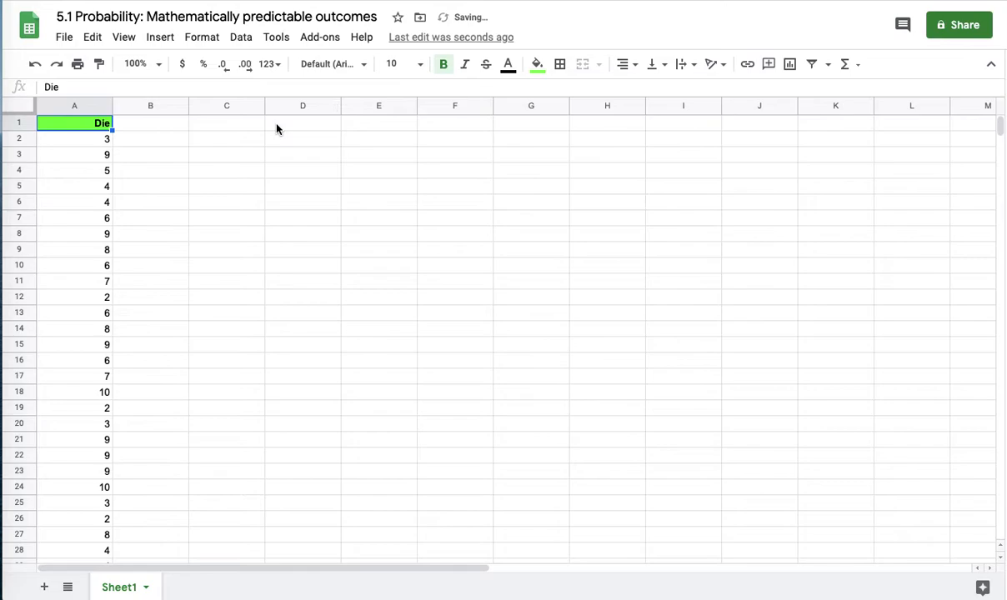
Step: Examine the simulated die rolls in column A down to the last filled row and return to row 1
left_click(120, 139)
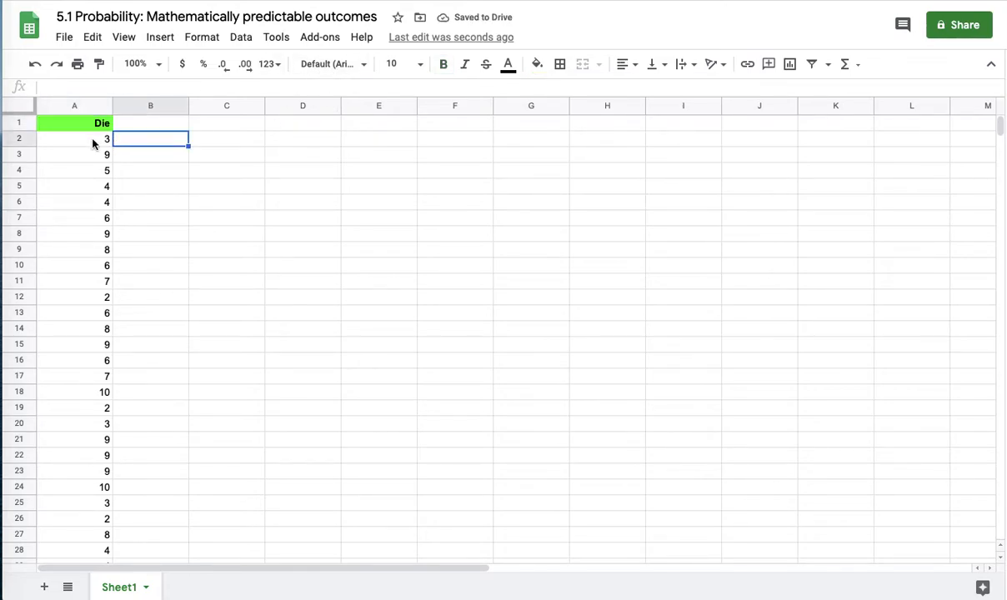
left_click(92, 142)
scroll(92, 143, "down", 3)
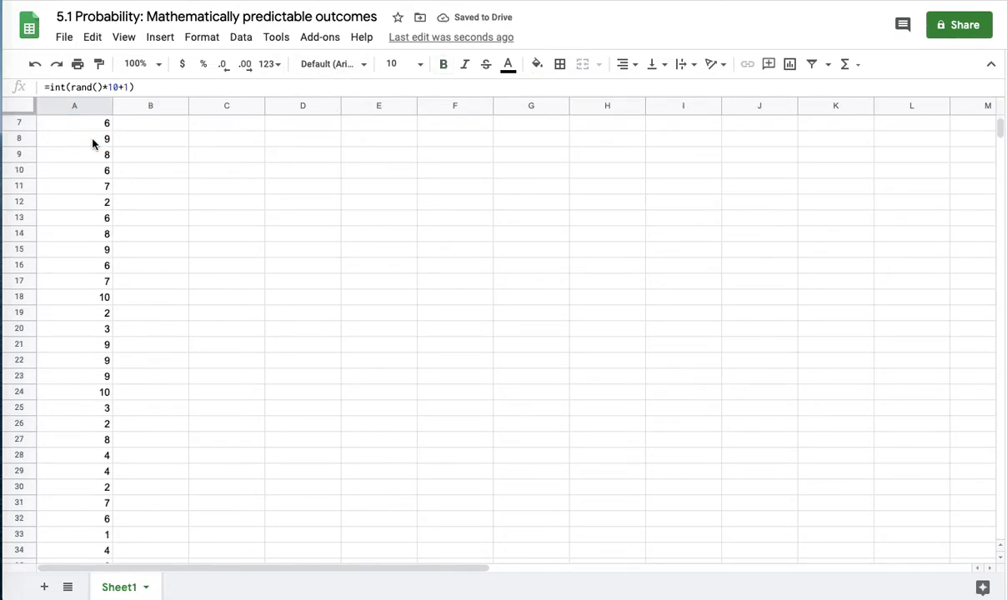
scroll(93, 144, "down", 1)
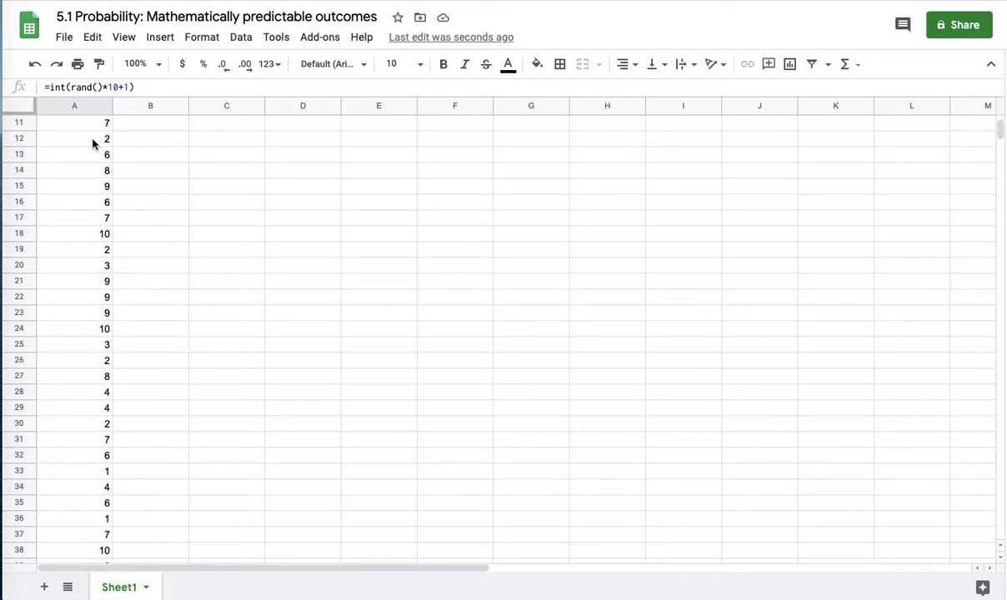
scroll(93, 143, "down", 1)
key("ctrl+Down")
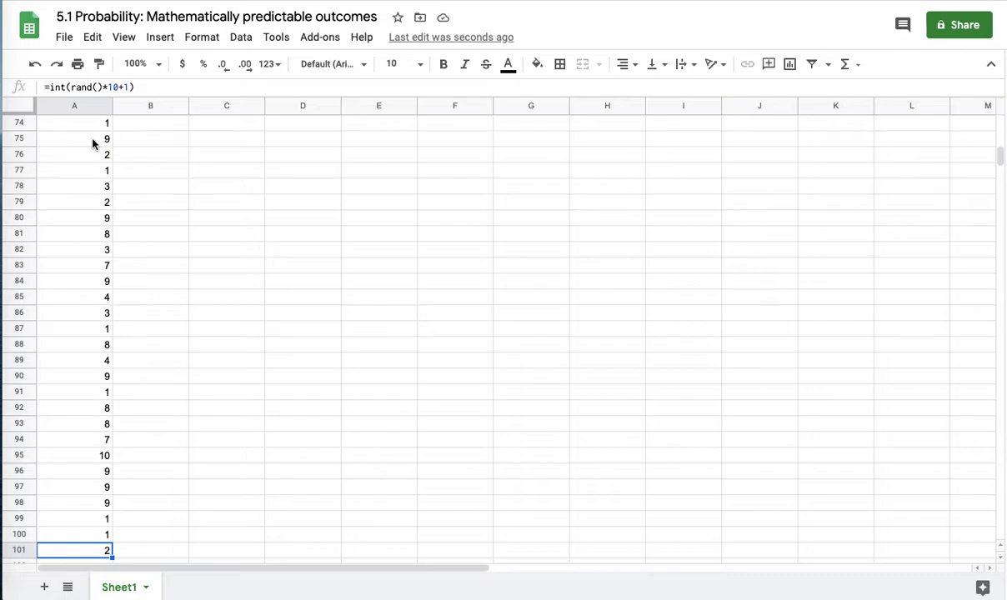
key("ctrl+Up")
key("Right")
key("Right")
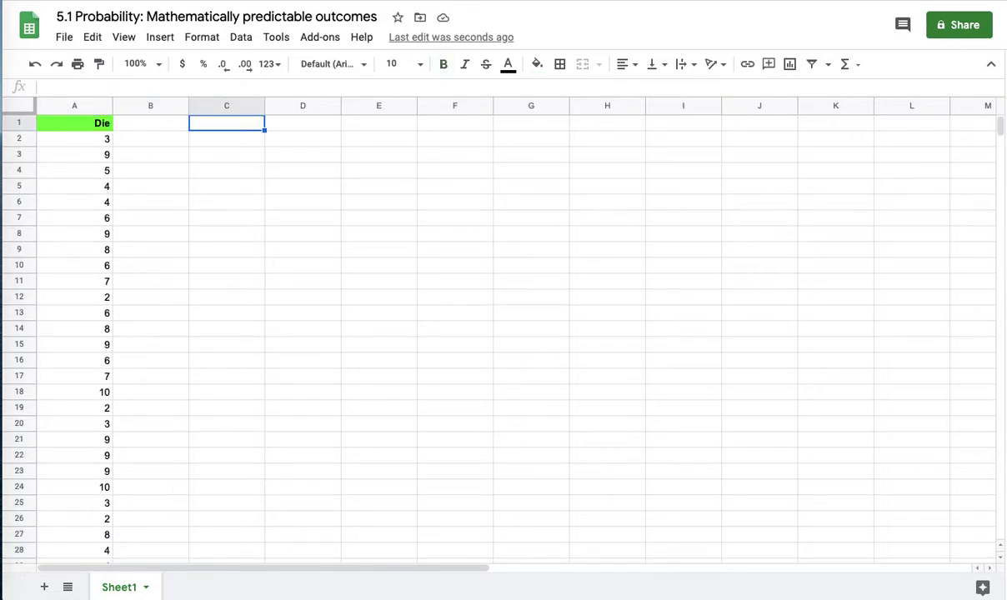
Step: Insert a histogram chart of the Die column using the range A1:A101
left_click(94, 124)
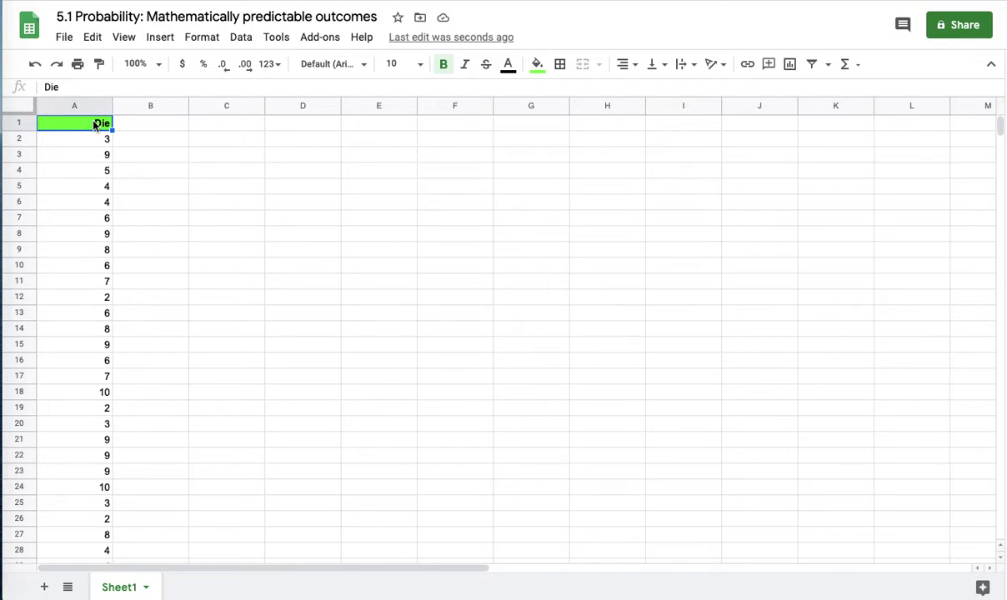
key("ctrl+shift+Down")
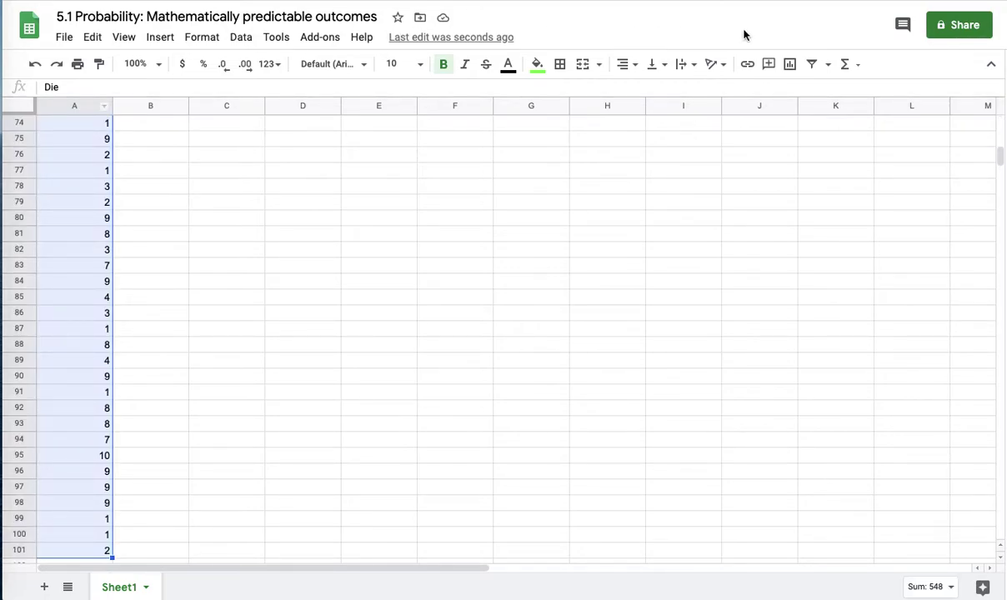
left_click(790, 66)
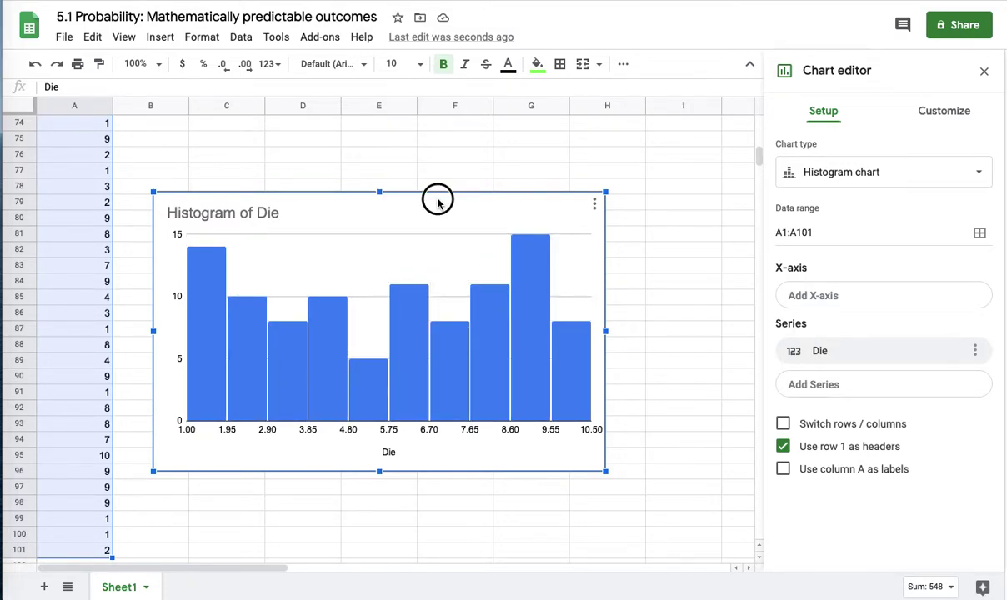
Step: Move the histogram up the sheet beside column A so that its upper edge sits at row 27
left_click_drag(439, 198, 543, 265)
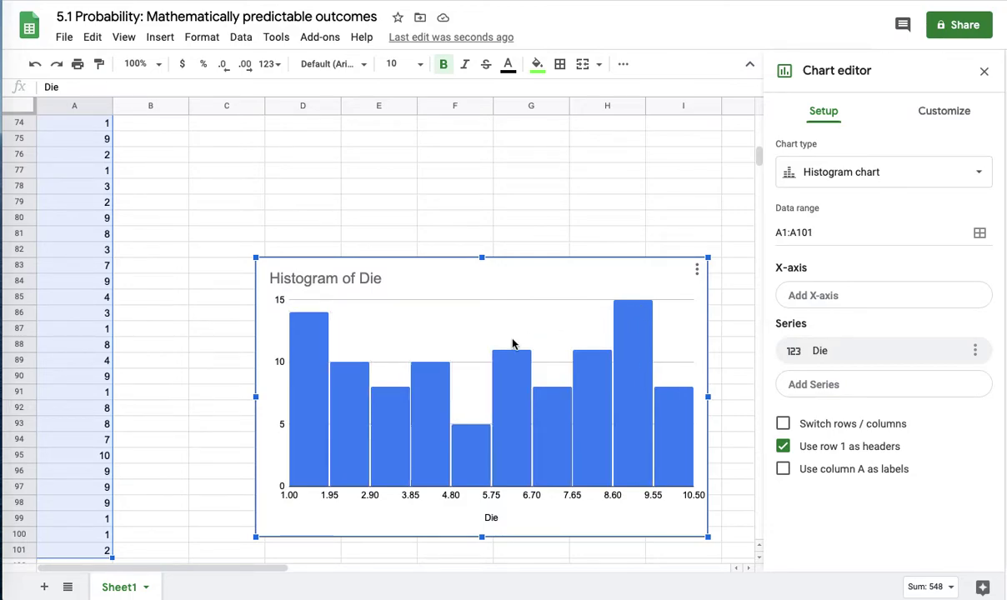
left_click_drag(380, 255, 282, 386)
scroll(333, 249, "down", 2)
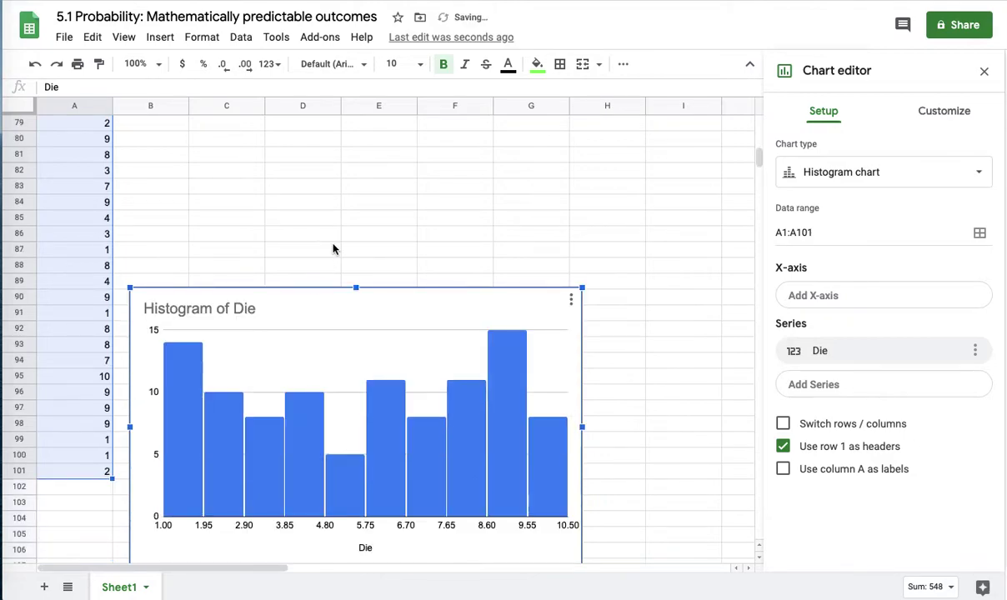
scroll(333, 249, "up", 10)
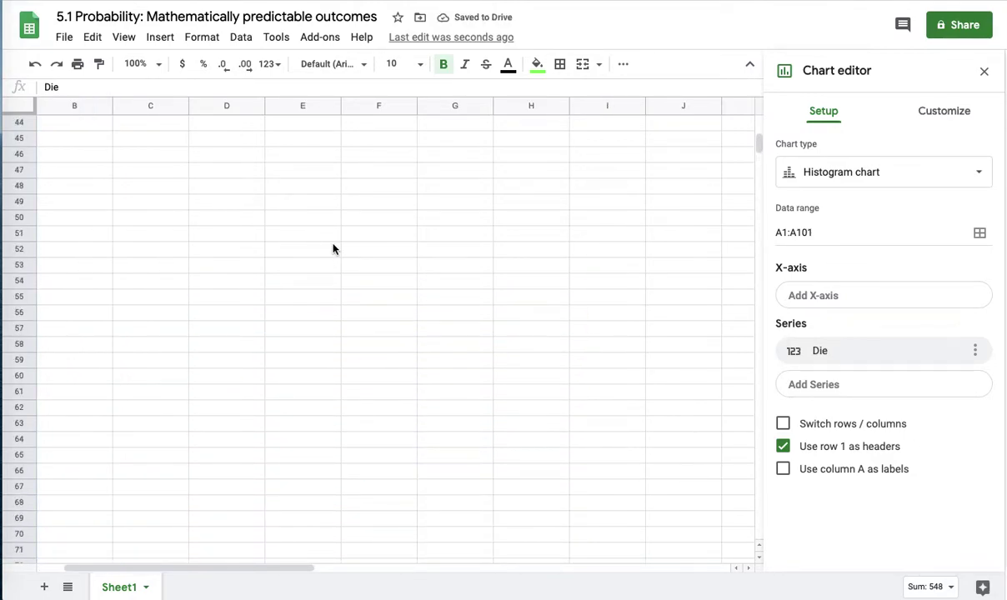
scroll(332, 248, "down", 6)
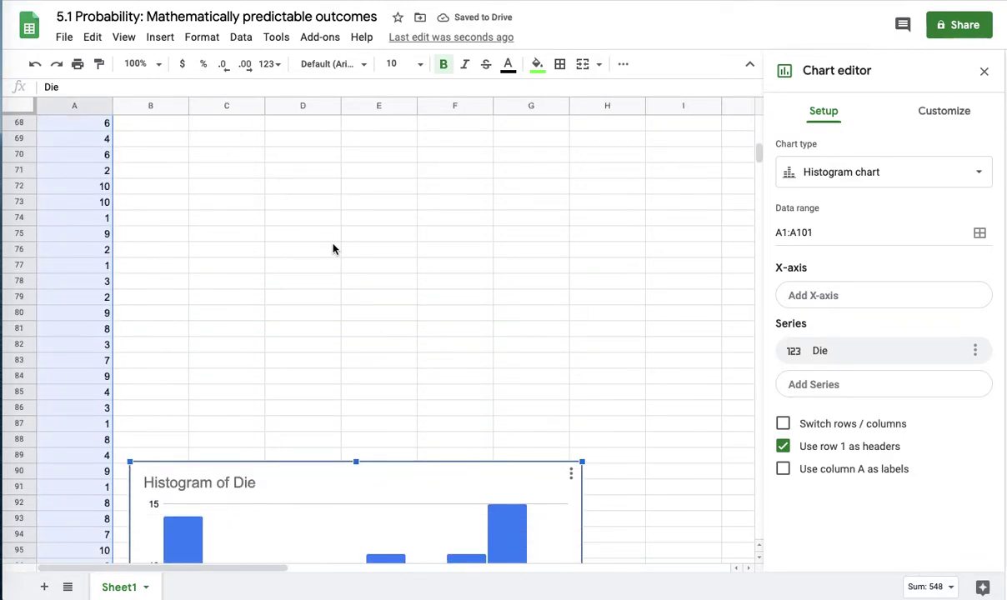
left_click_drag(300, 474, 336, 139)
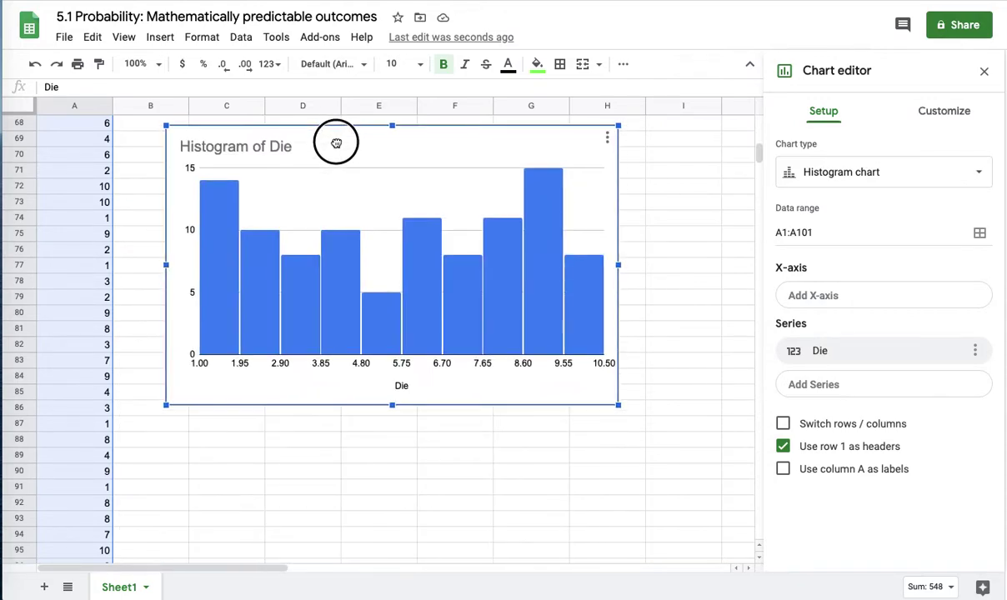
scroll(330, 146, "up", 9)
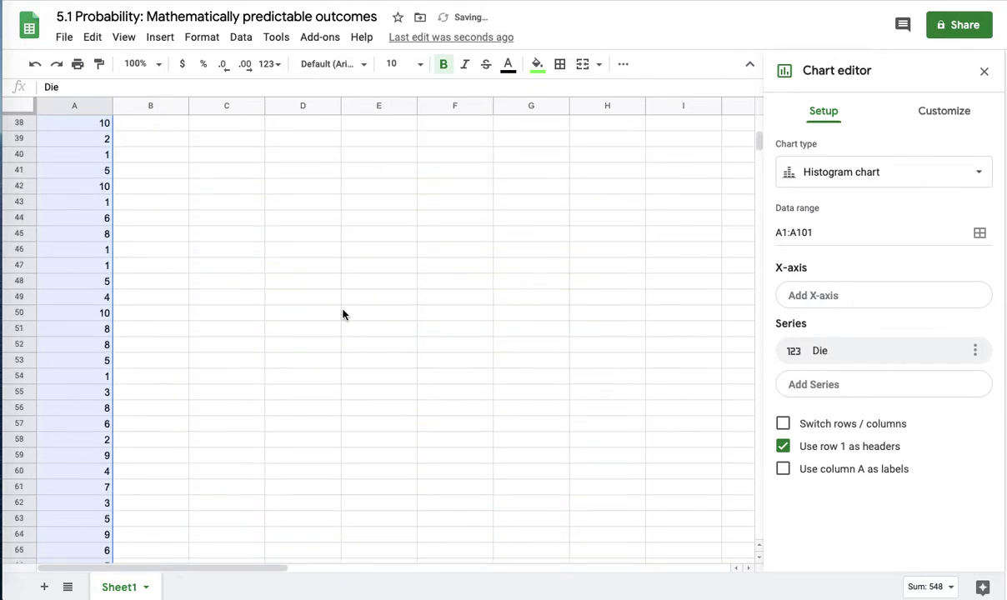
left_click_drag(330, 542, 296, 82)
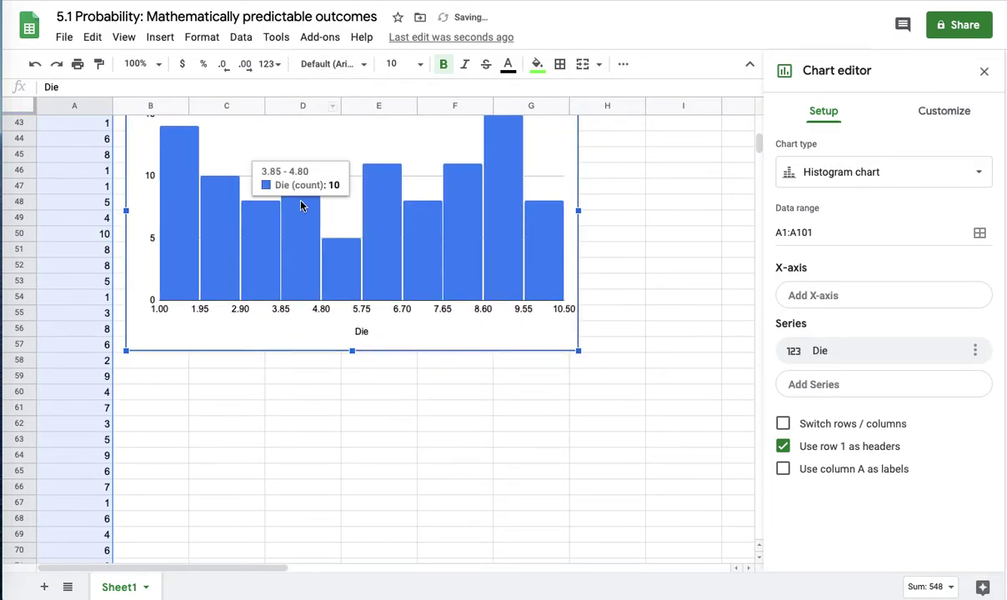
scroll(301, 206, "down", 3)
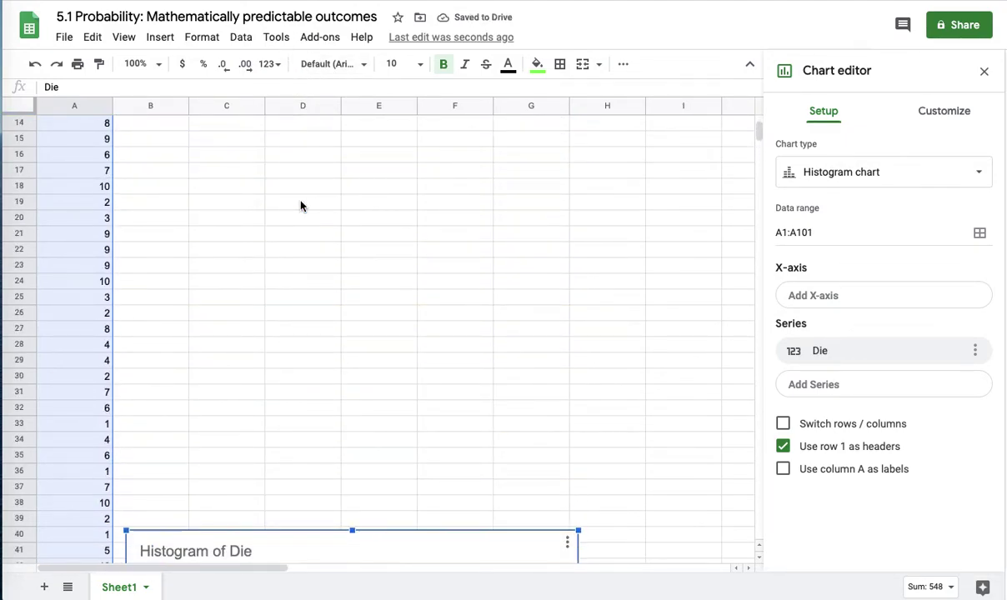
left_click_drag(270, 542, 272, 333)
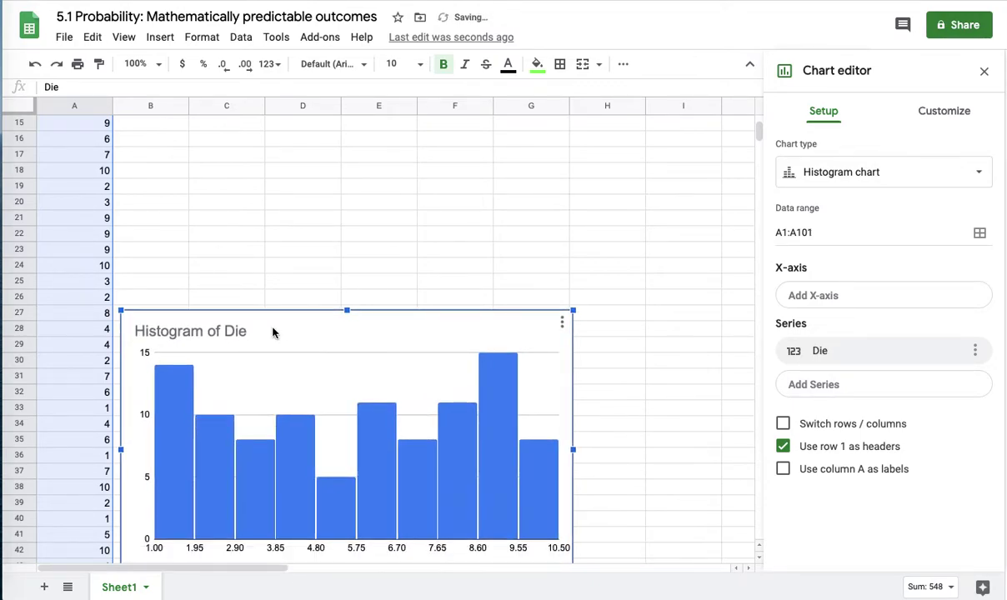
scroll(272, 333, "up", 4)
scroll(272, 333, "up", 1)
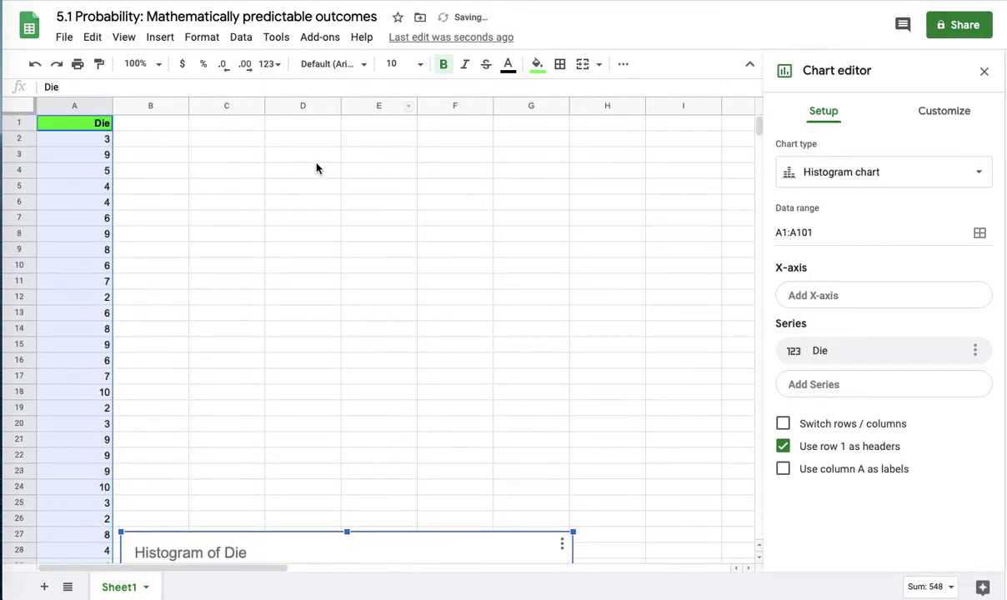
Step: Enter the header Classes in C1 with the starting values 1 in C2 and 2 in C3
left_click(249, 125)
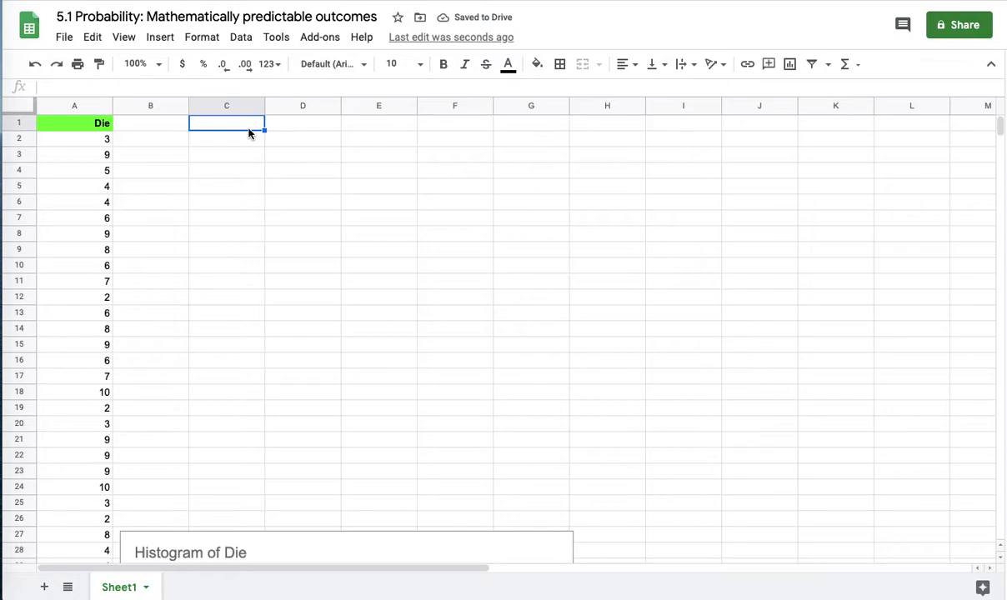
type("Classes")
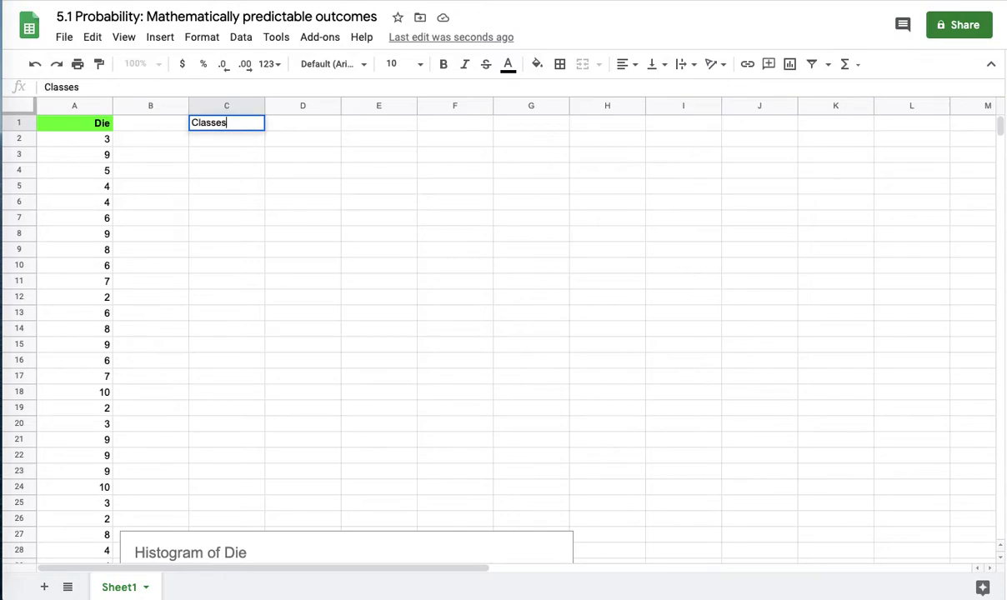
key("Return")
type("1")
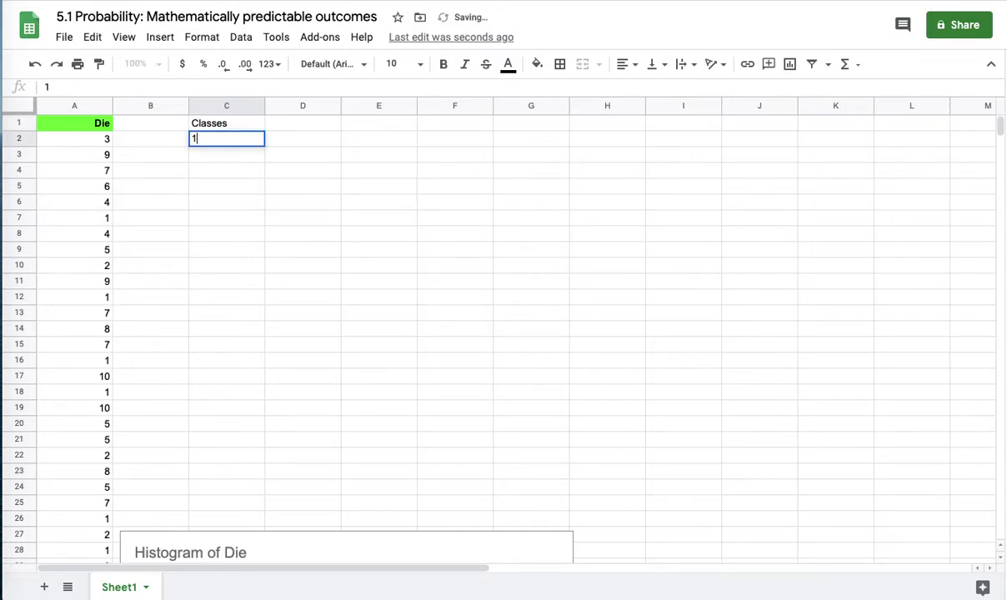
key("Return")
type("2")
key("Return")
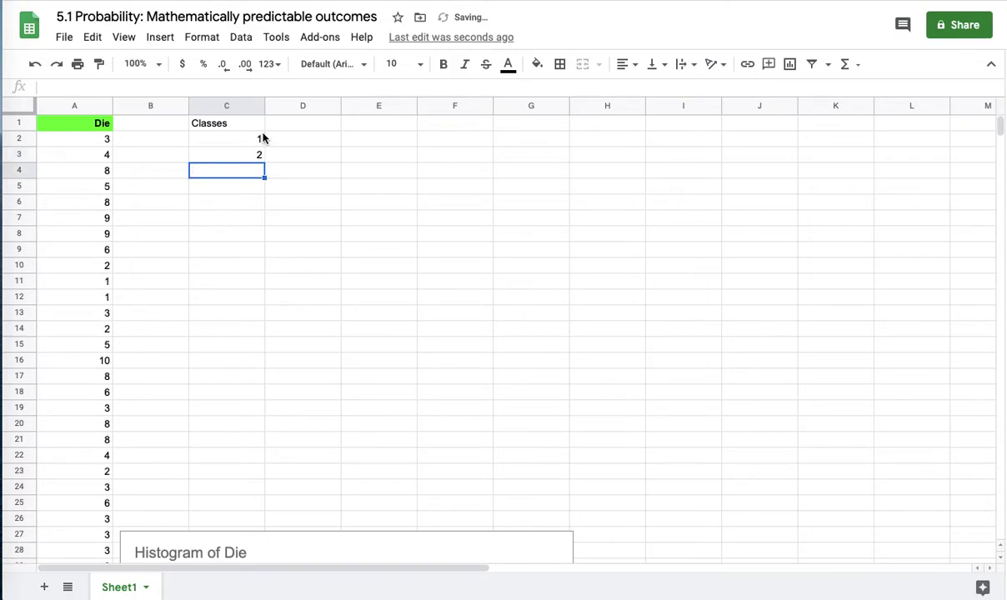
Step: Extend the class number series from C2:C3 down to C11 so that it runs from 1 to 10
left_click_drag(261, 141, 259, 158)
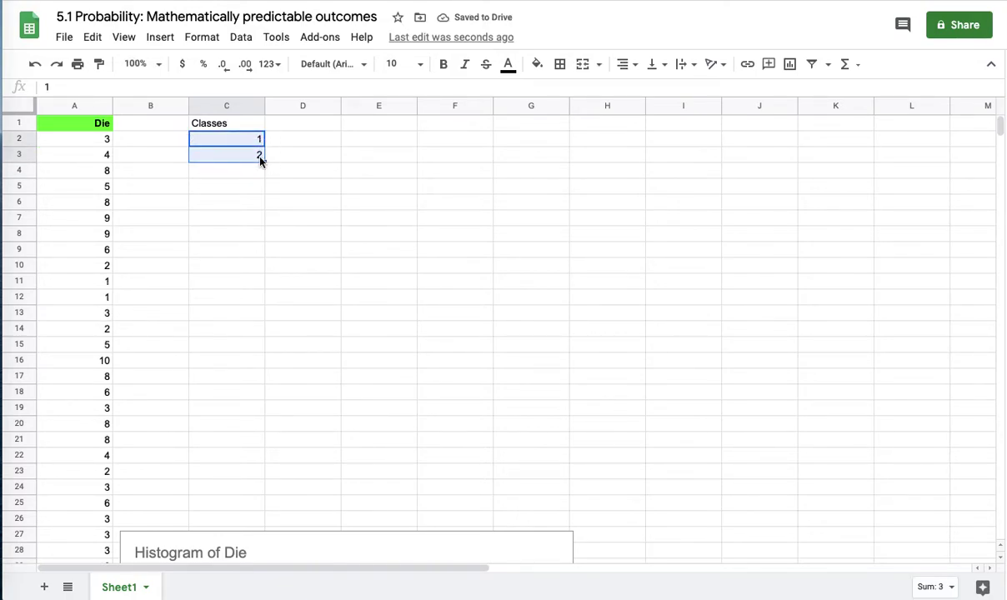
left_click(237, 164)
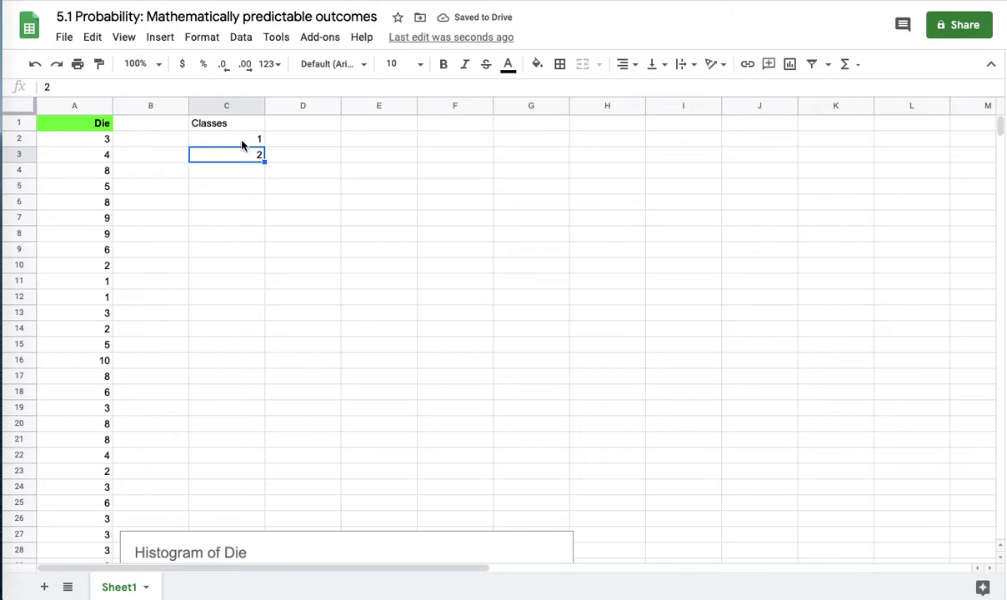
left_click_drag(242, 145, 243, 159)
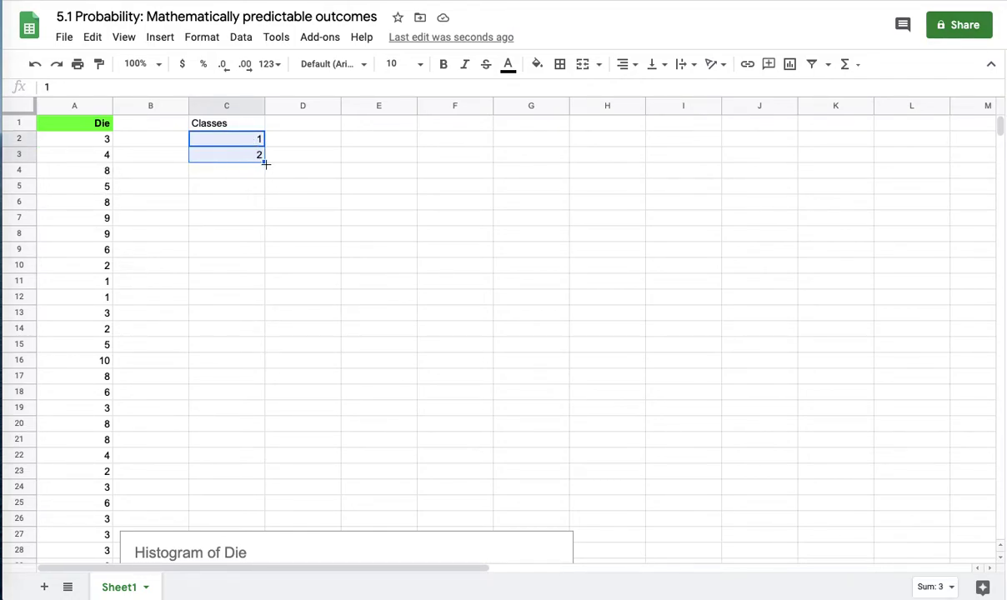
left_click(229, 146)
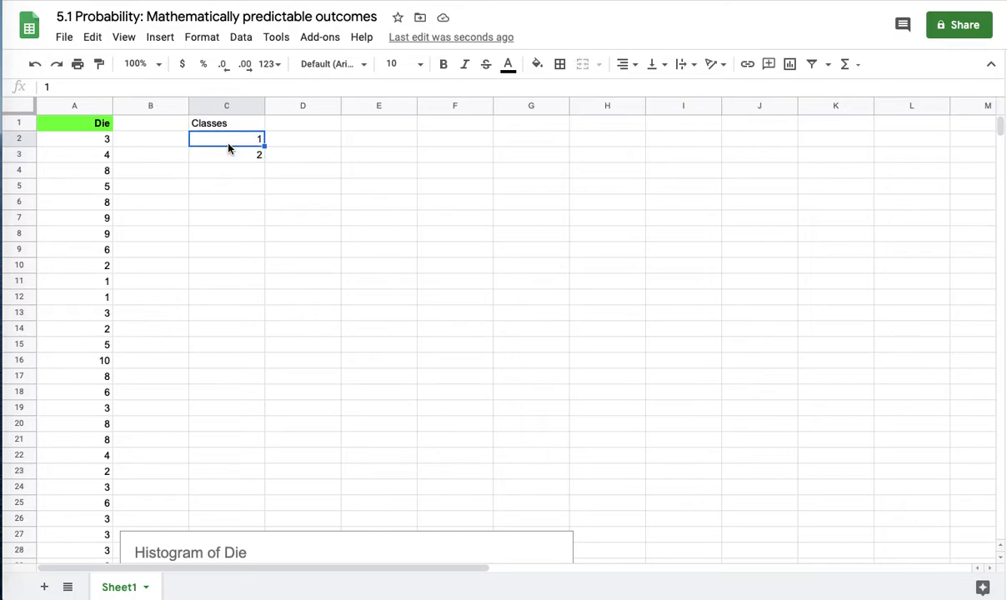
left_click_drag(229, 148, 226, 157)
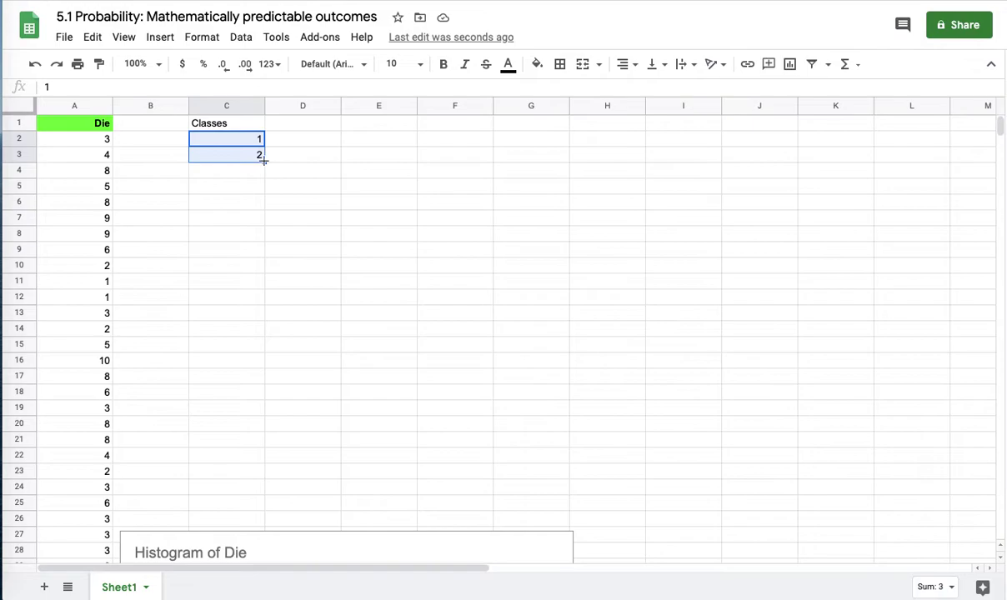
left_click_drag(263, 161, 264, 281)
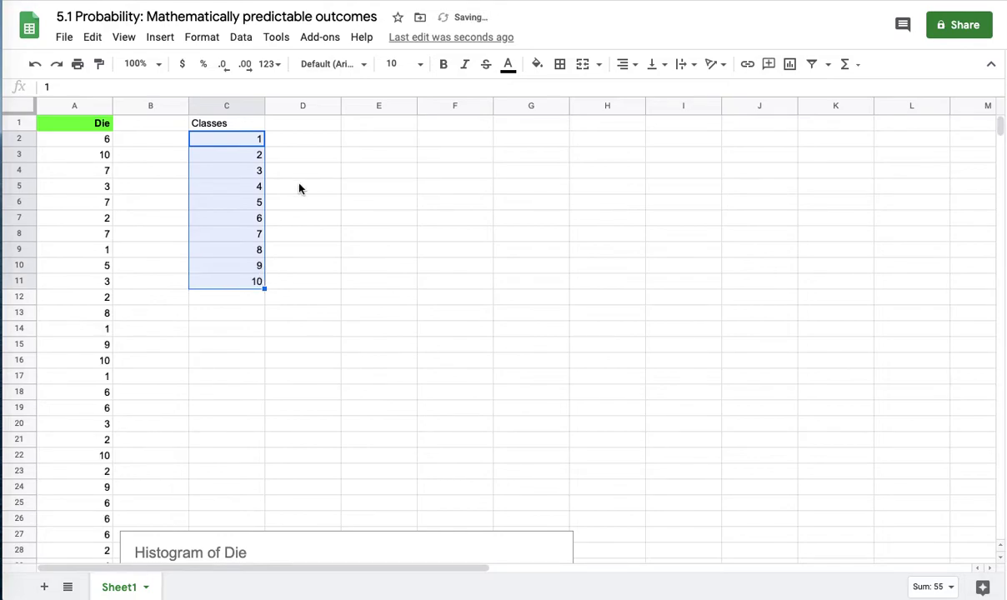
Step: Enter the header Frequency in D1 beside the Classes header
left_click(313, 125)
type("Freq")
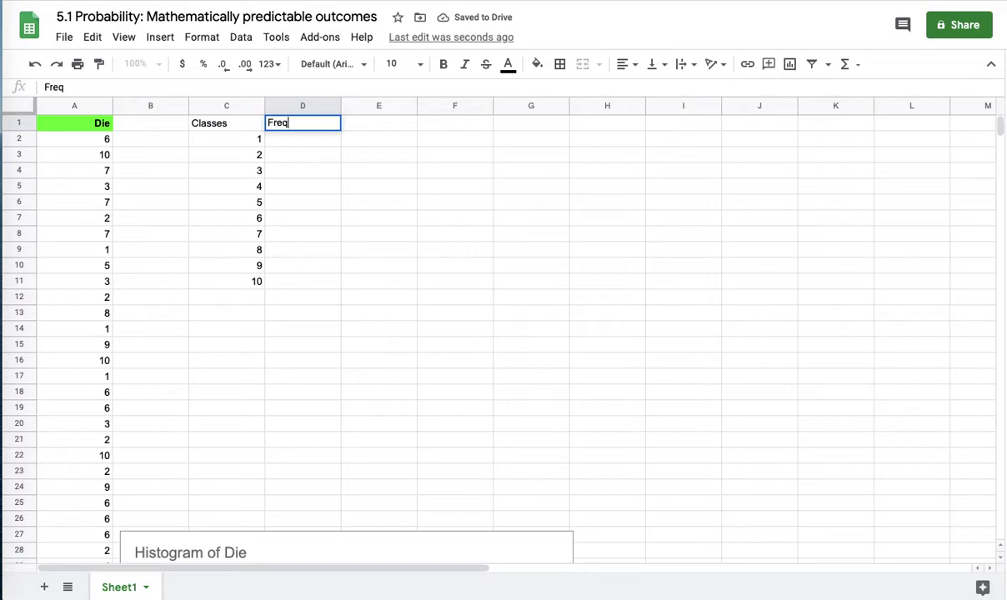
type("uency")
key("Return")
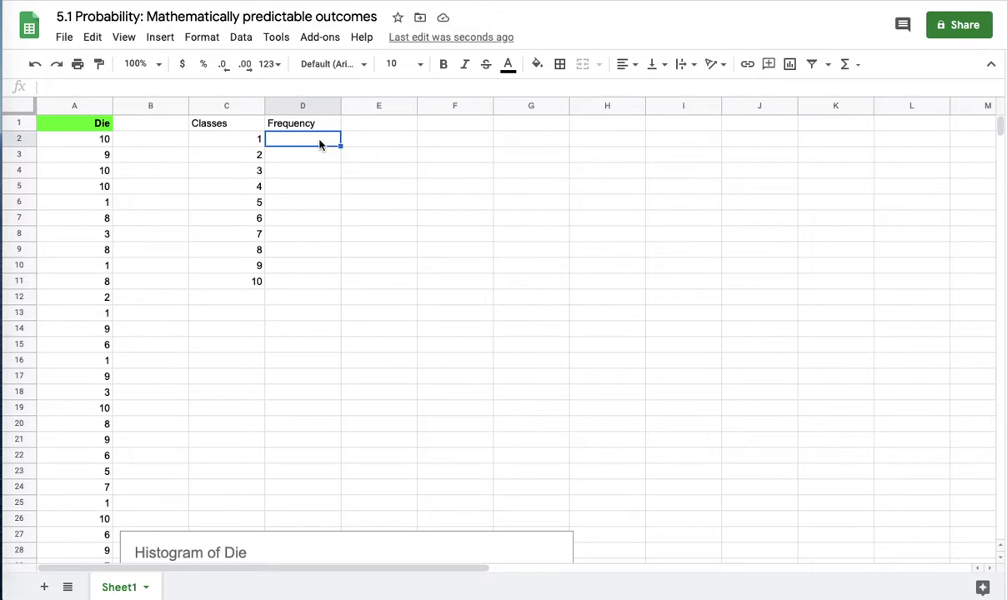
Step: Count the rolls per class in D2:D11 by entering =frequency(a2:a101,C2:C11) in D2
left_click_drag(320, 144, 303, 282)
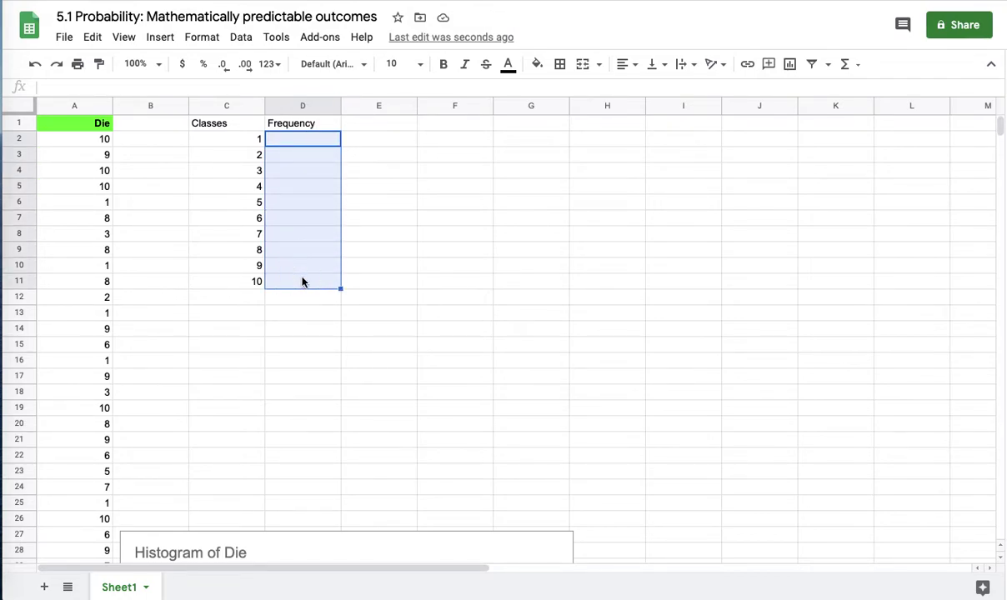
type("=frequency")
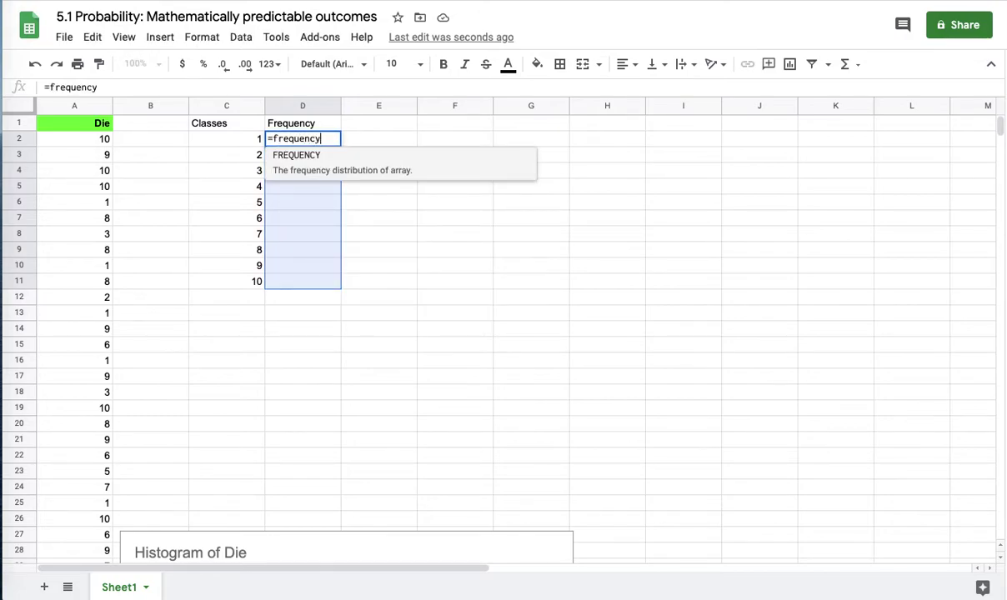
type("(a2")
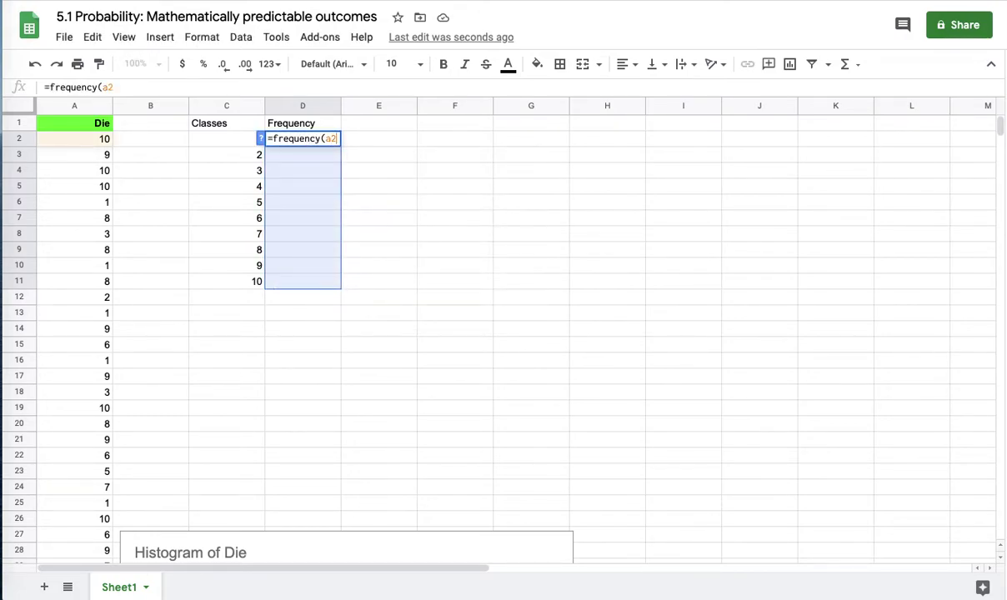
type(":a101")
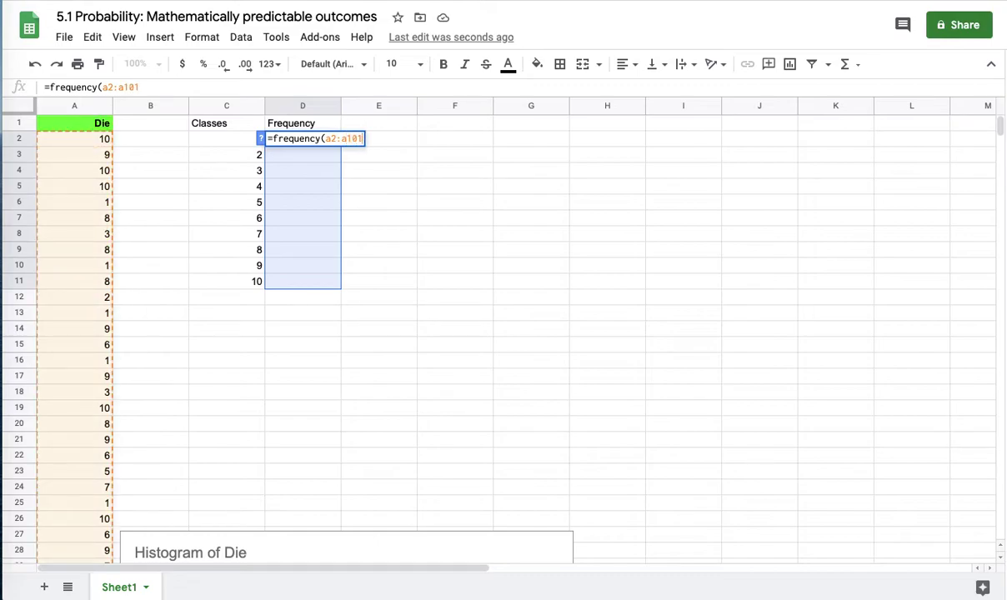
type(",")
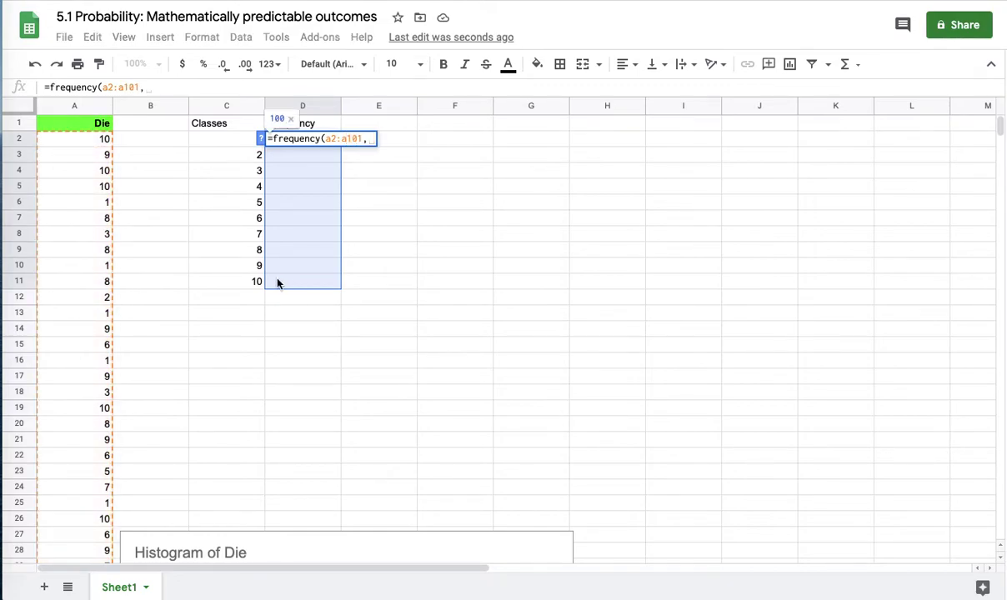
left_click_drag(227, 140, 221, 286)
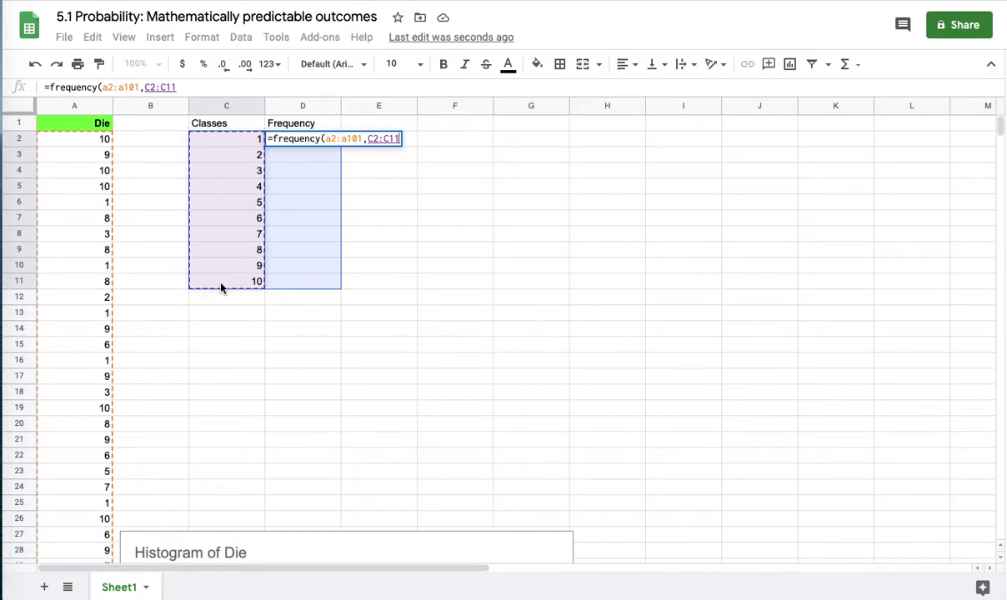
type(")")
key("Return")
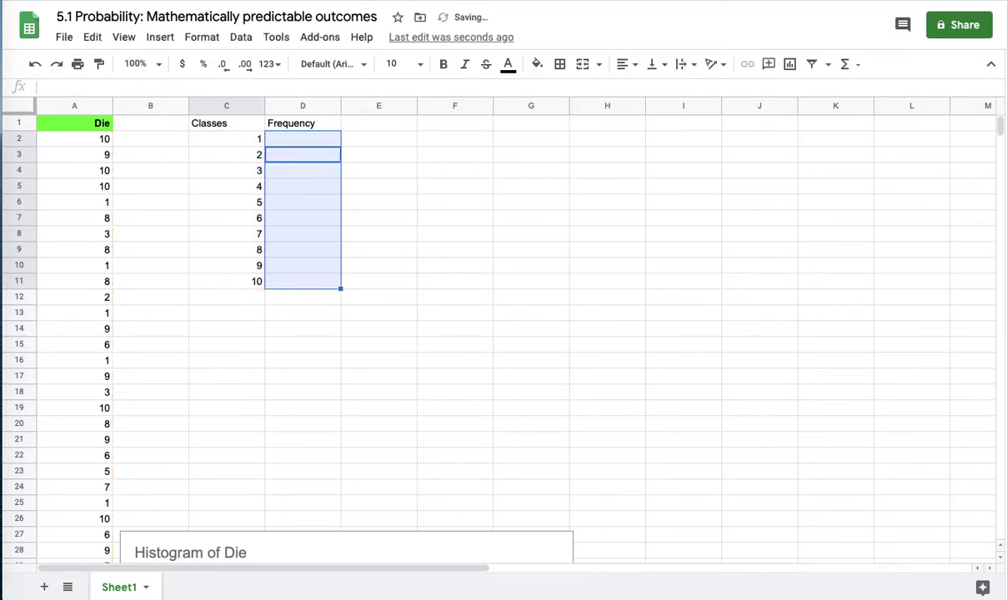
Step: Total the class frequencies in D14 with the formula =sum(D2:D11)
left_click(320, 331)
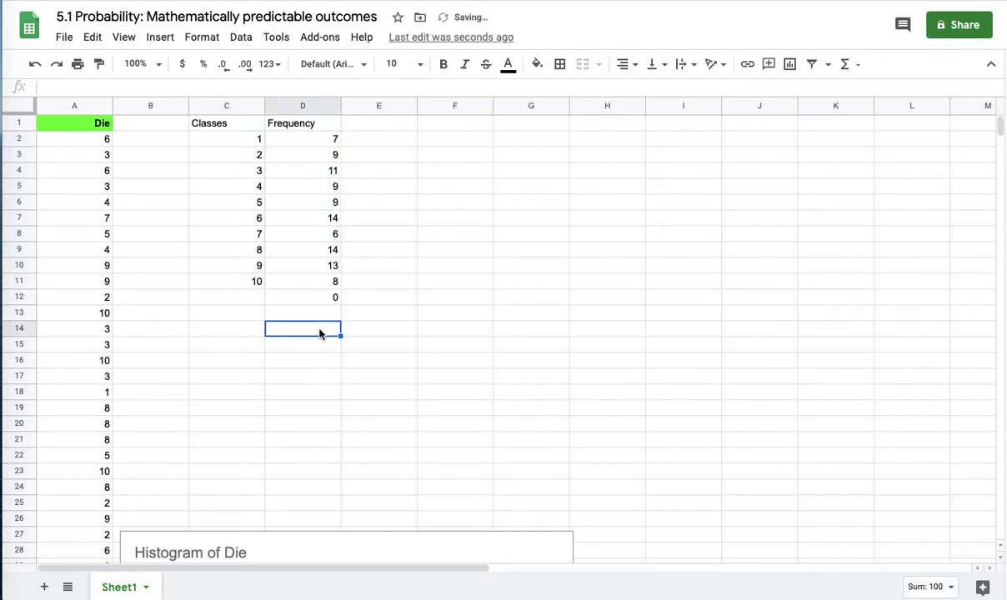
type("=sum")
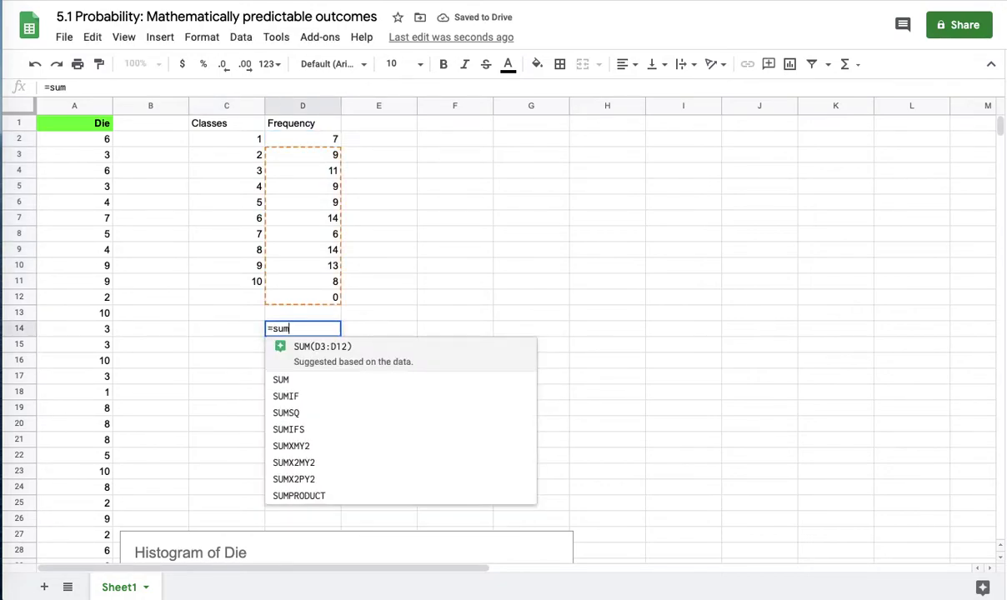
type("(")
left_click_drag(333, 139, 322, 285)
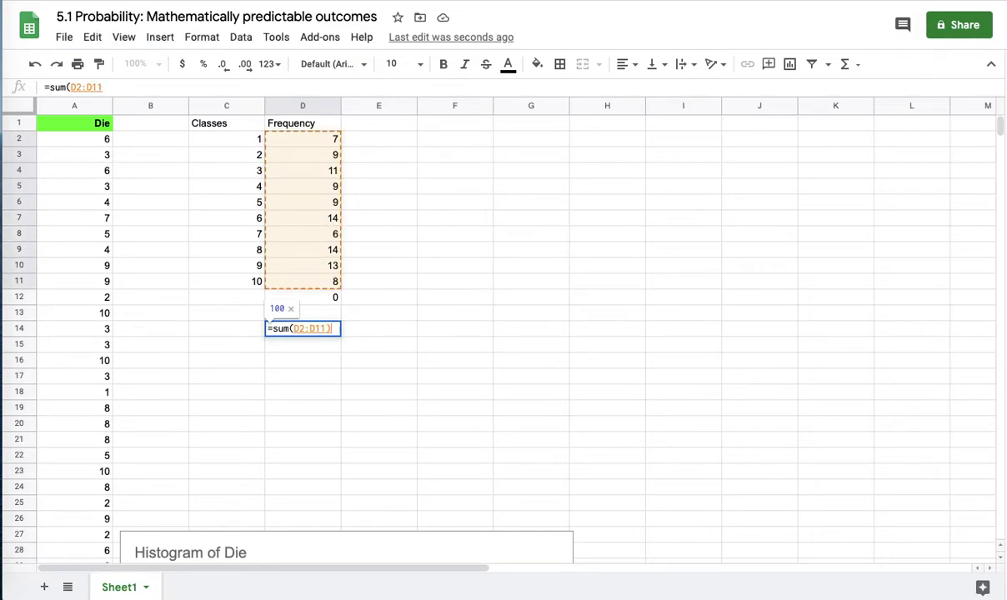
key("Return")
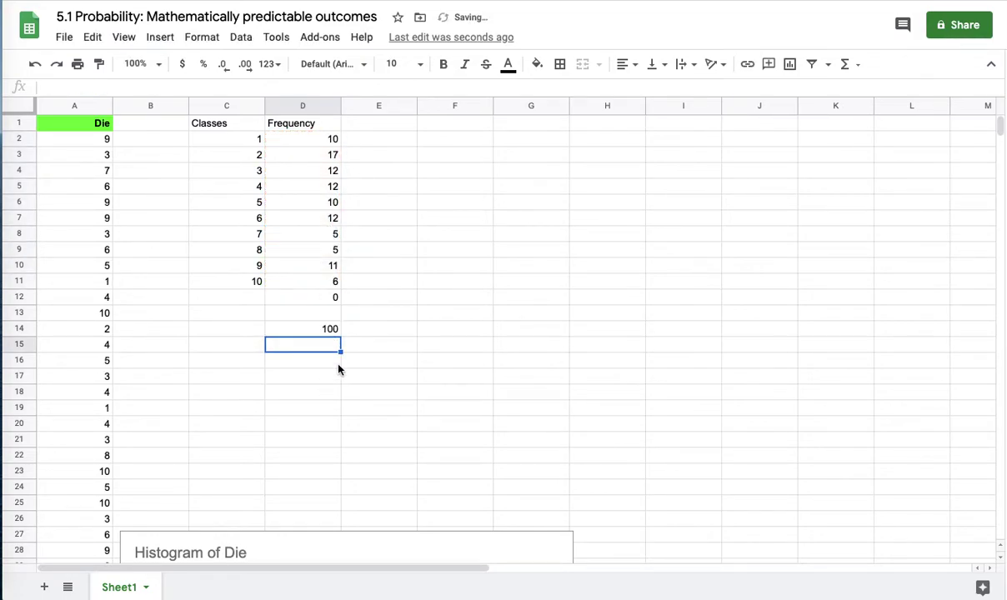
left_click(330, 333)
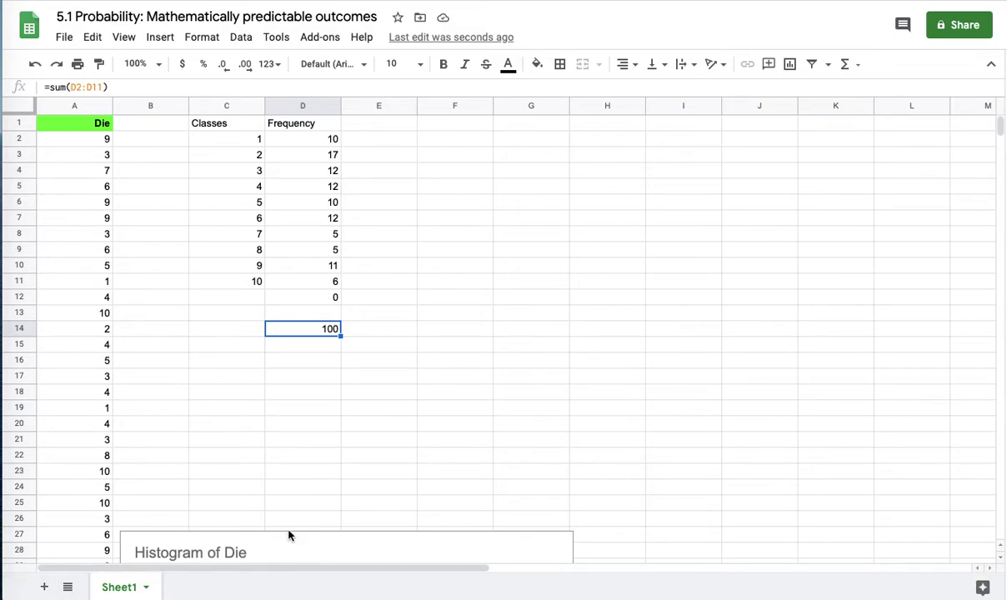
Step: Move the histogram up below the frequency table so that its upper edge sits at about row 16, starting in column B
left_click(290, 535)
scroll(288, 534, "down", 3)
left_click_drag(335, 304, 363, 129)
scroll(627, 213, "up", 5)
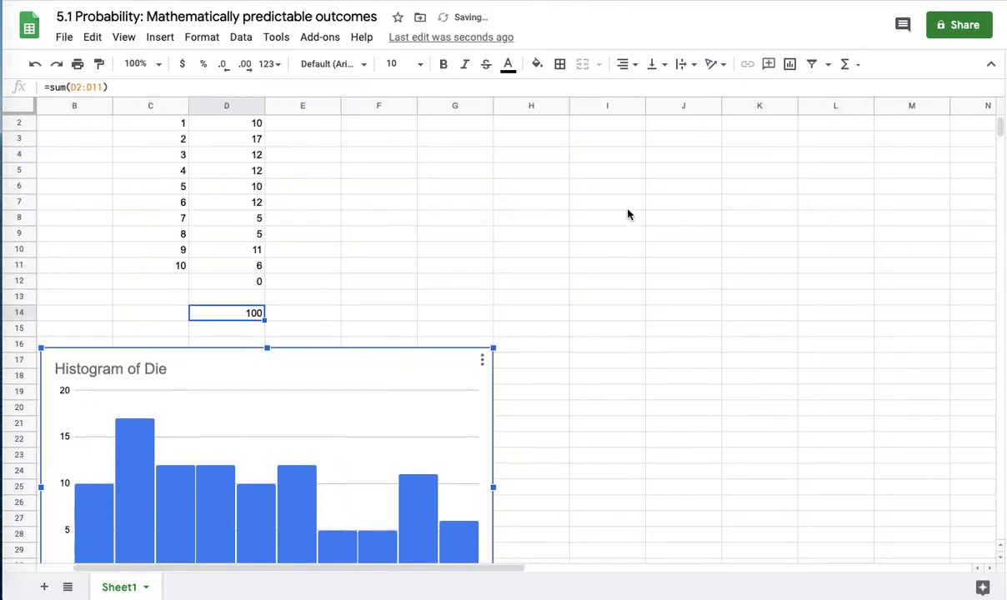
Step: Move the histogram to start at row 15 in column B and shorten it so that it ends at about row 27
left_click_drag(386, 406, 382, 380)
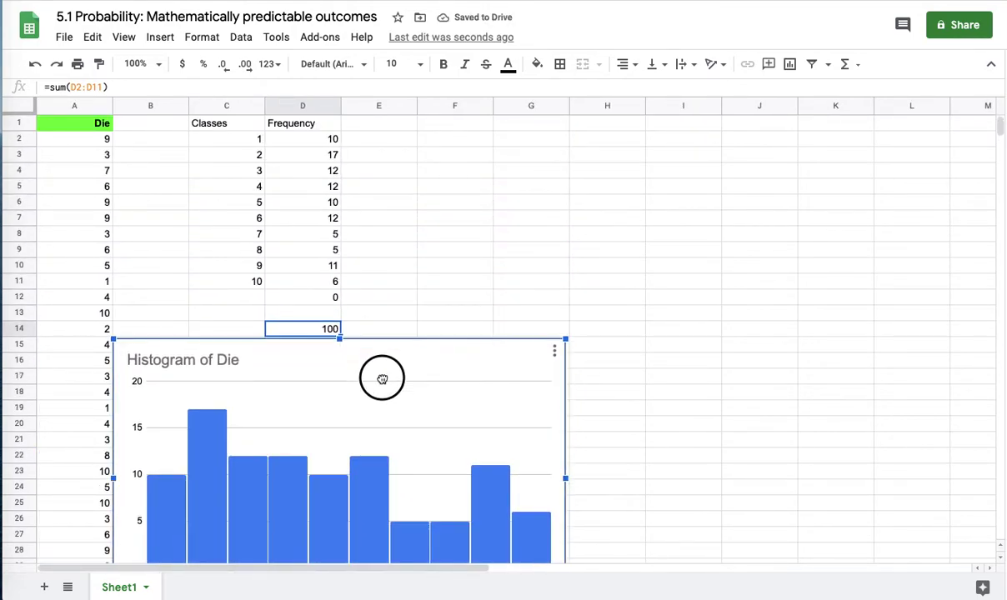
scroll(382, 385, "down", 1)
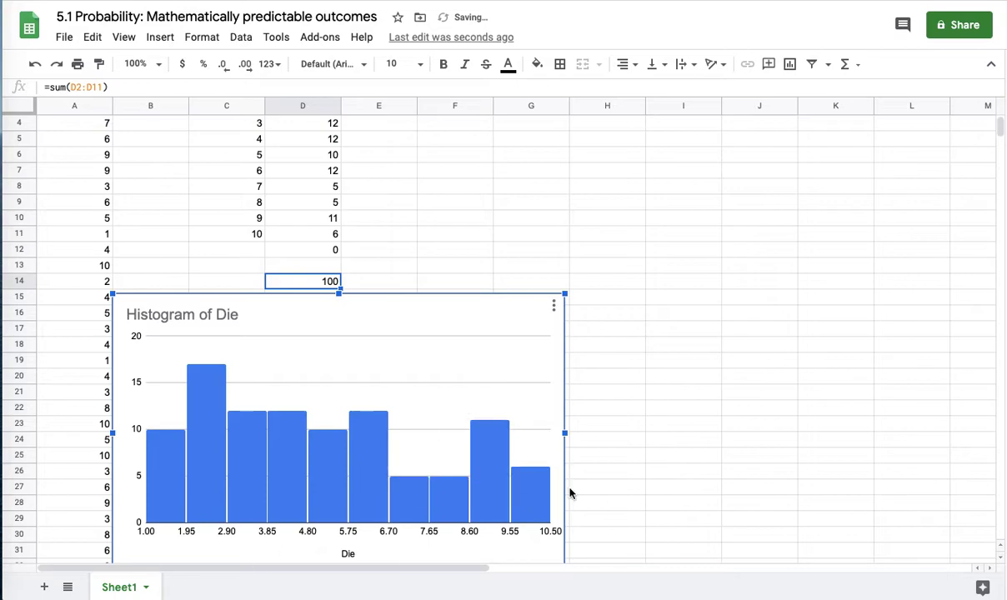
scroll(628, 473, "down", 1)
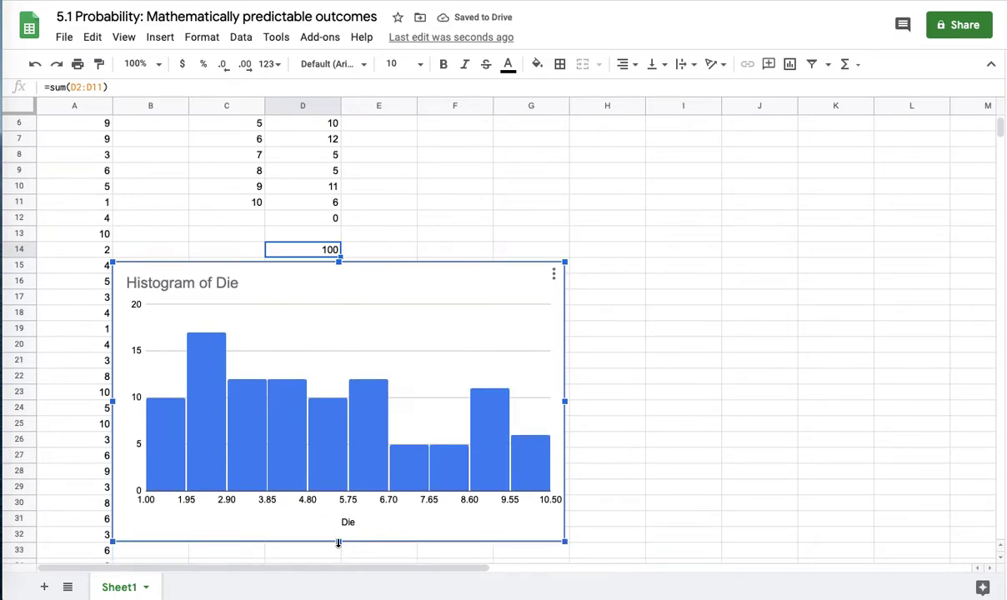
left_click_drag(339, 543, 335, 466)
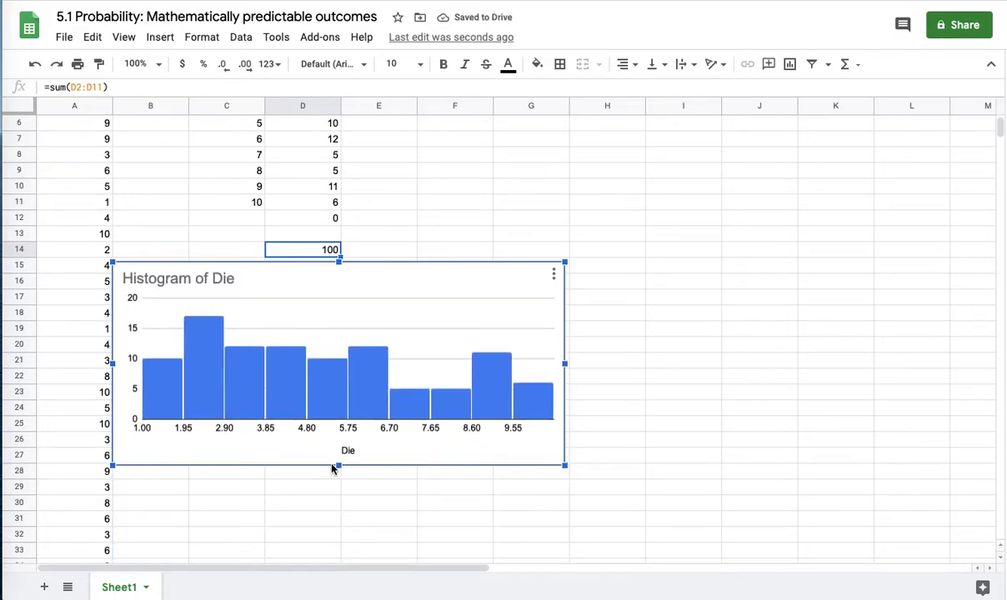
scroll(654, 325, "up", 3)
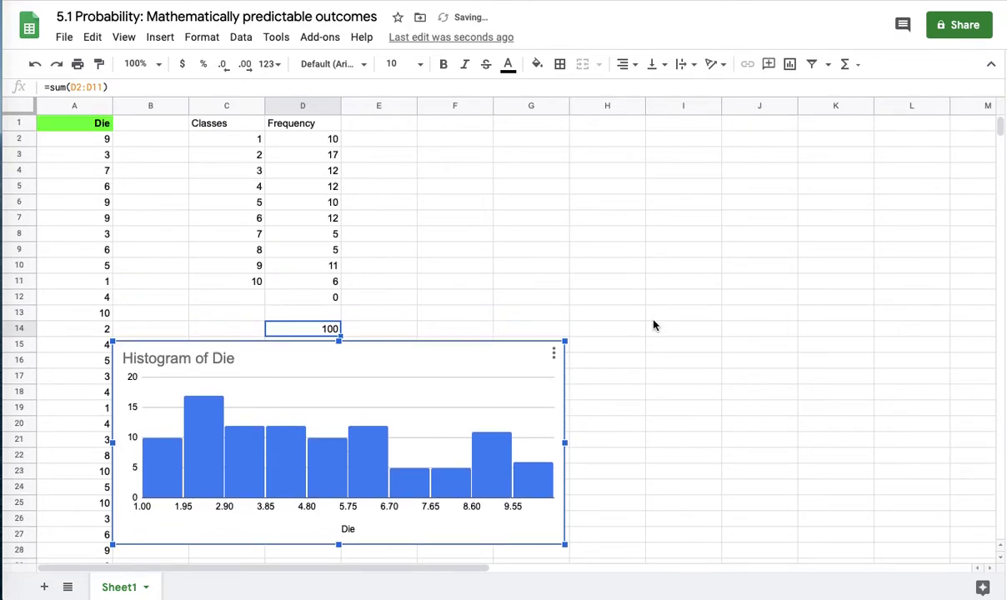
Step: Move the histogram further down so that its upper edge sits at about the end of row 18, just below the totals area
left_click(400, 132)
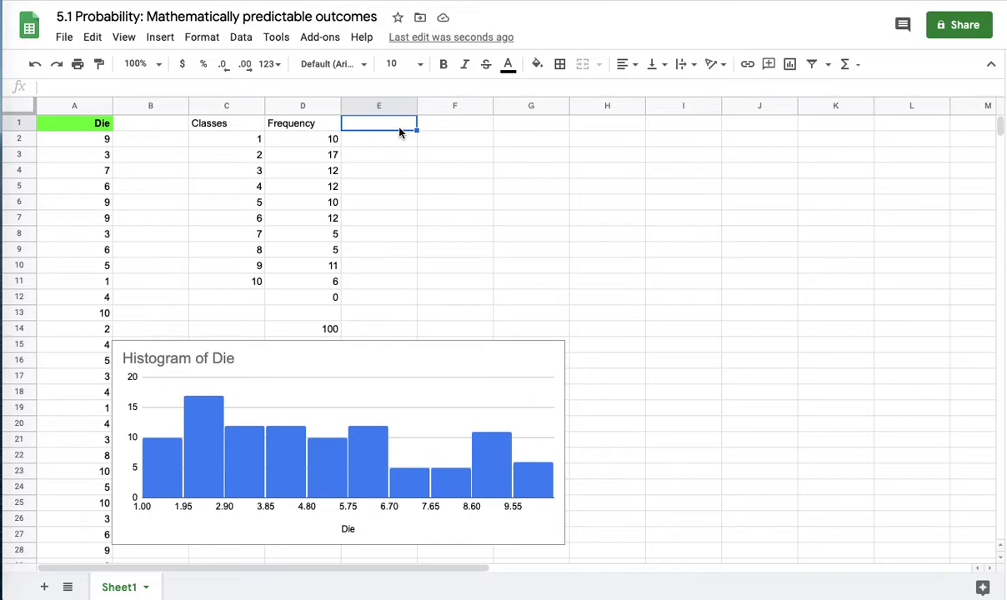
left_click(400, 400)
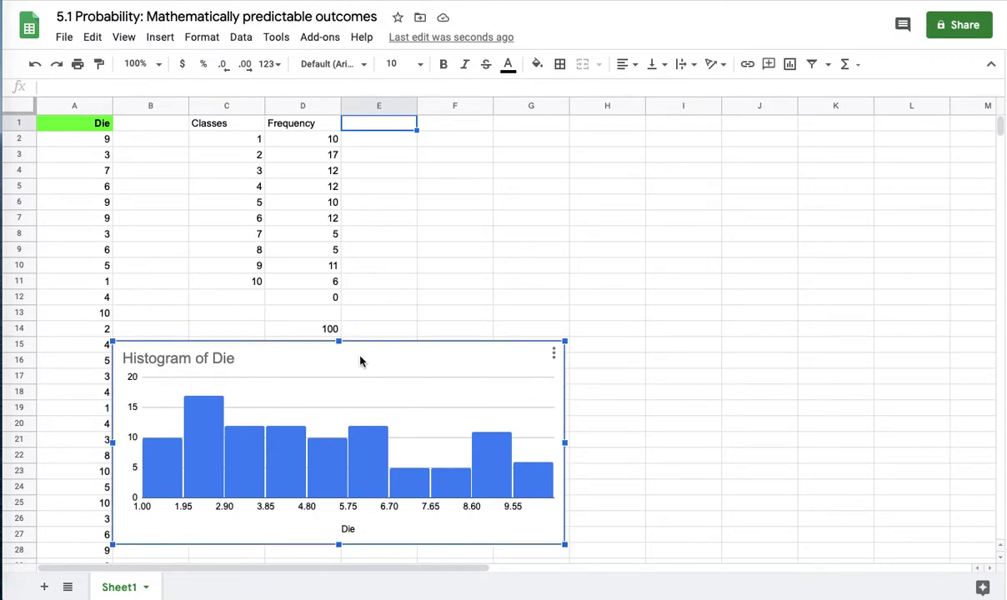
left_click_drag(360, 359, 352, 419)
scroll(240, 329, "down", 2)
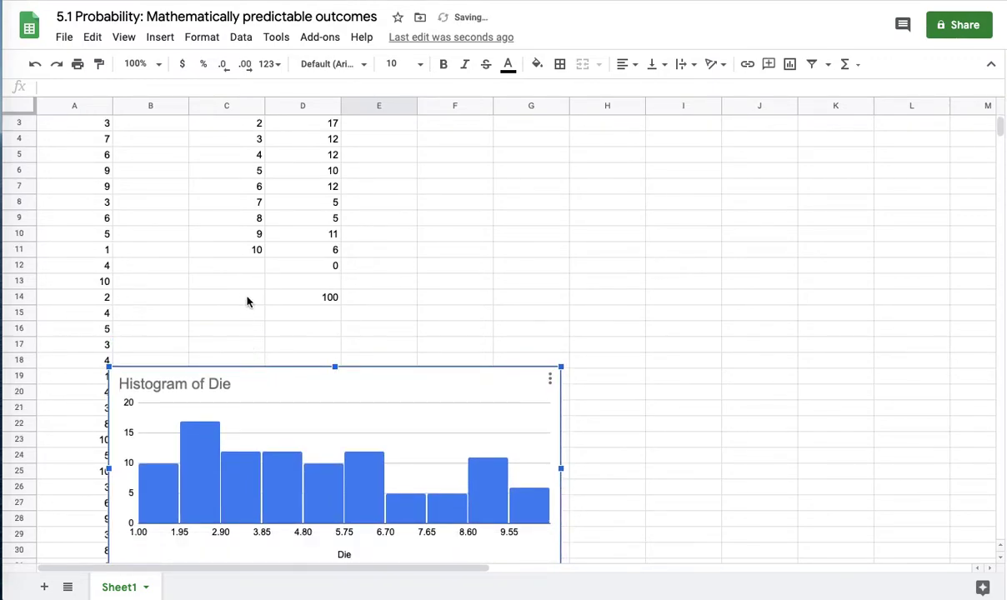
Step: Label the frequency total by entering sample size in C14
left_click(247, 301)
type("sample si")
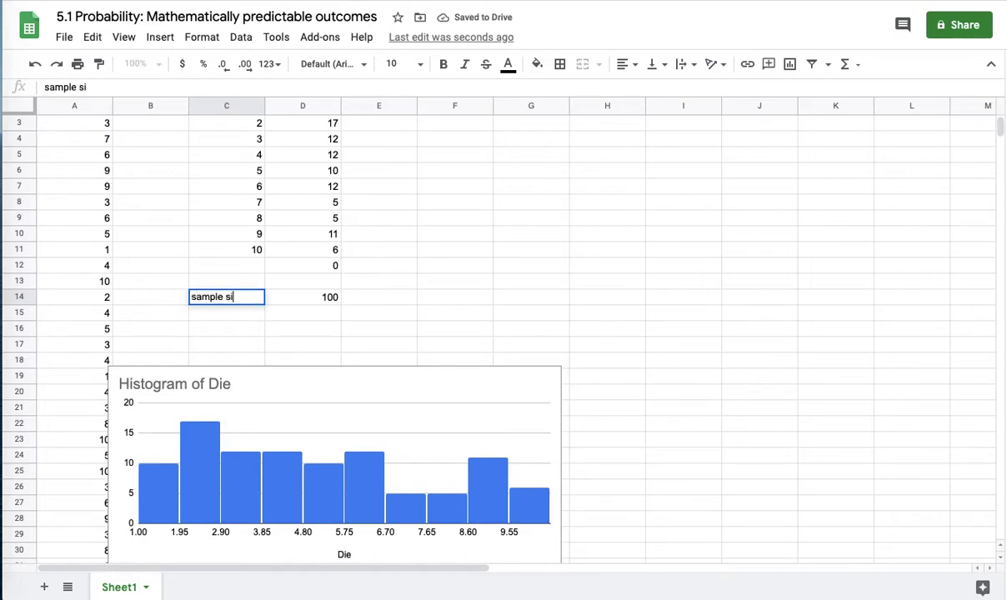
type("x")
key("BackSpace")
type("ze")
key("Return")
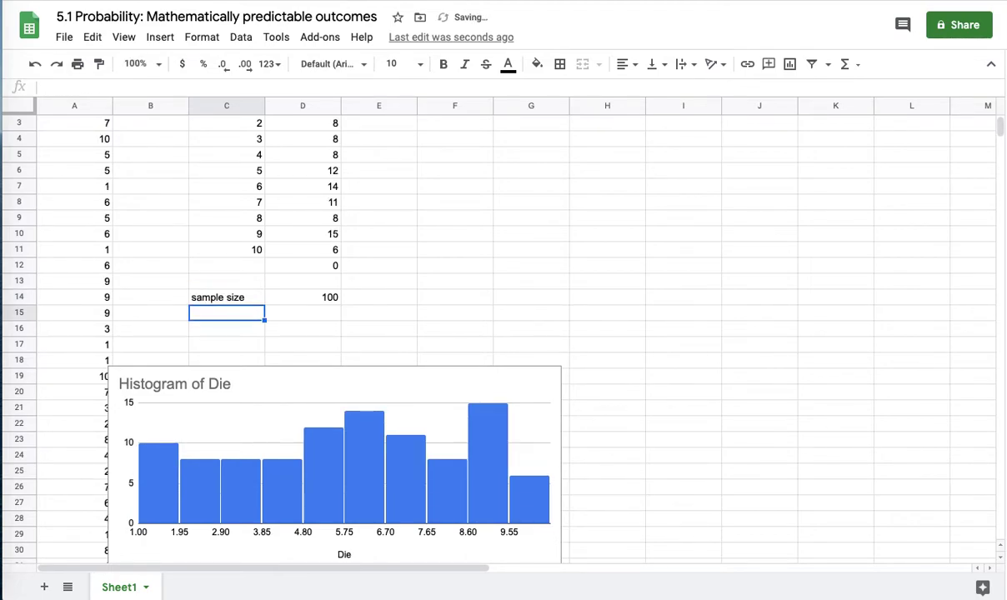
Step: Enter the label average in C15 and compute the mean class frequency in D15 with =average(D2:D11)
type("average")
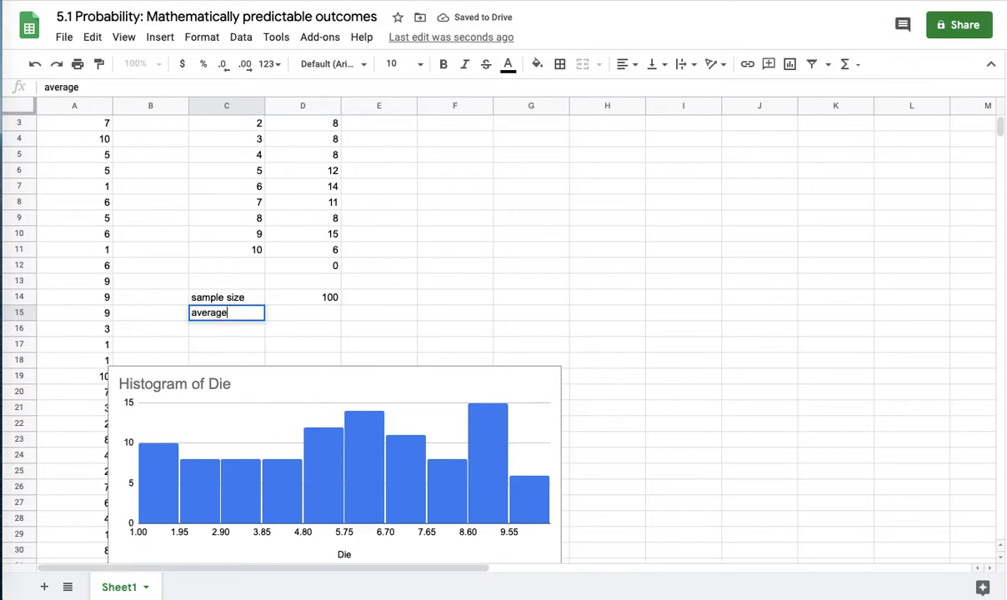
key("Tab")
type("=average(")
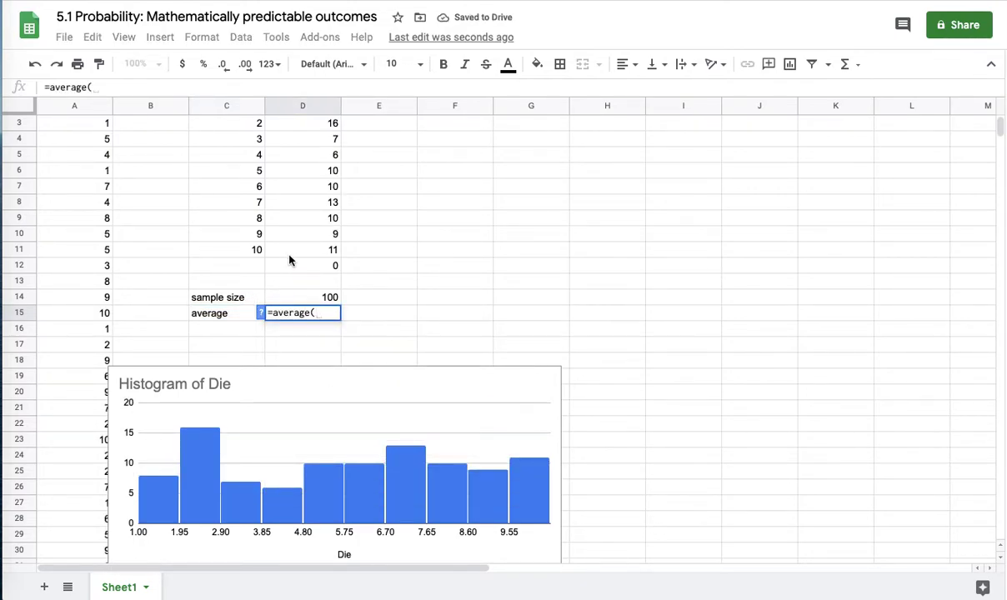
left_click_drag(304, 248, 282, 133)
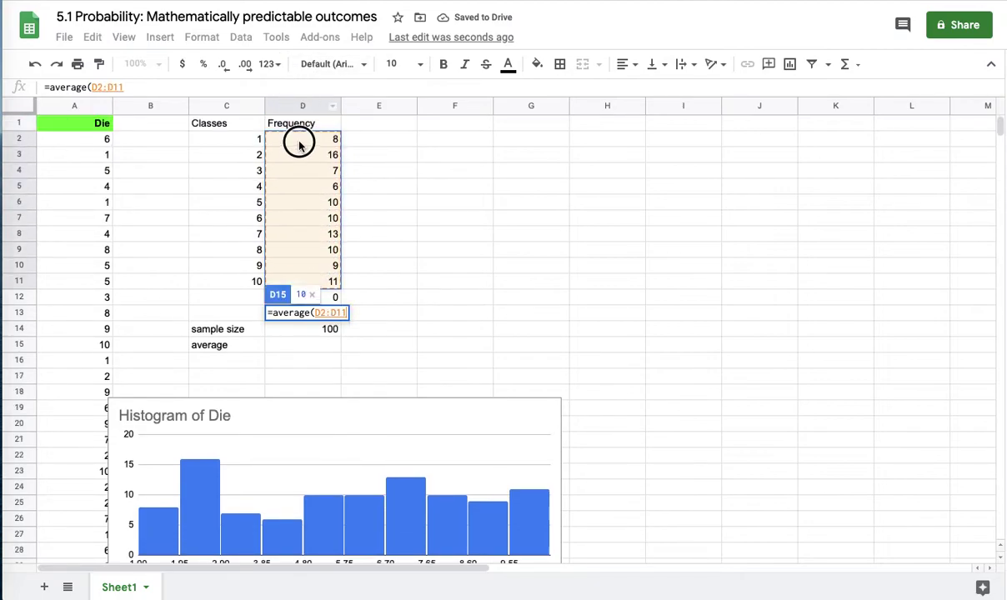
type(")")
key("Return")
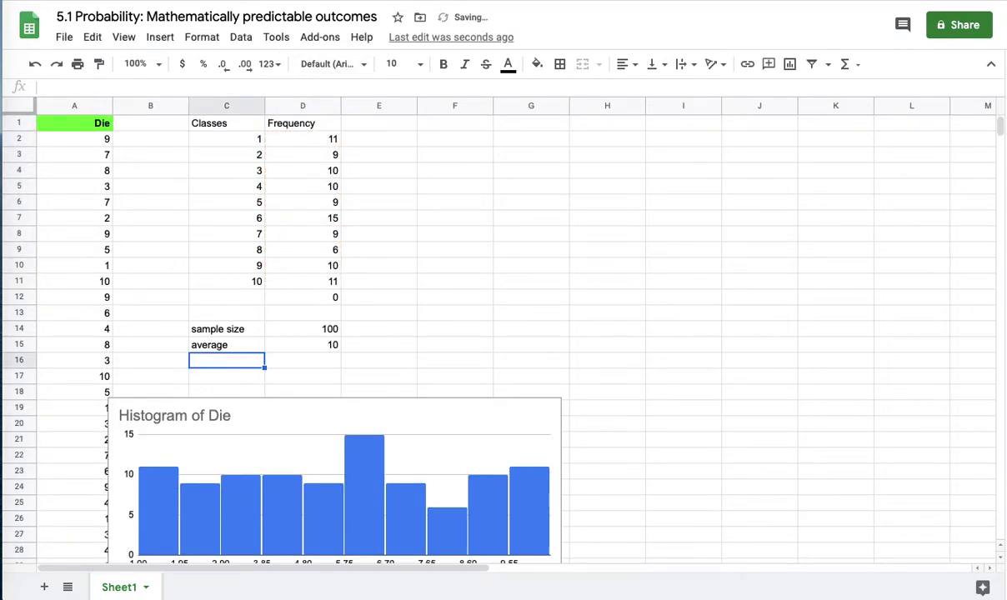
left_click(330, 302)
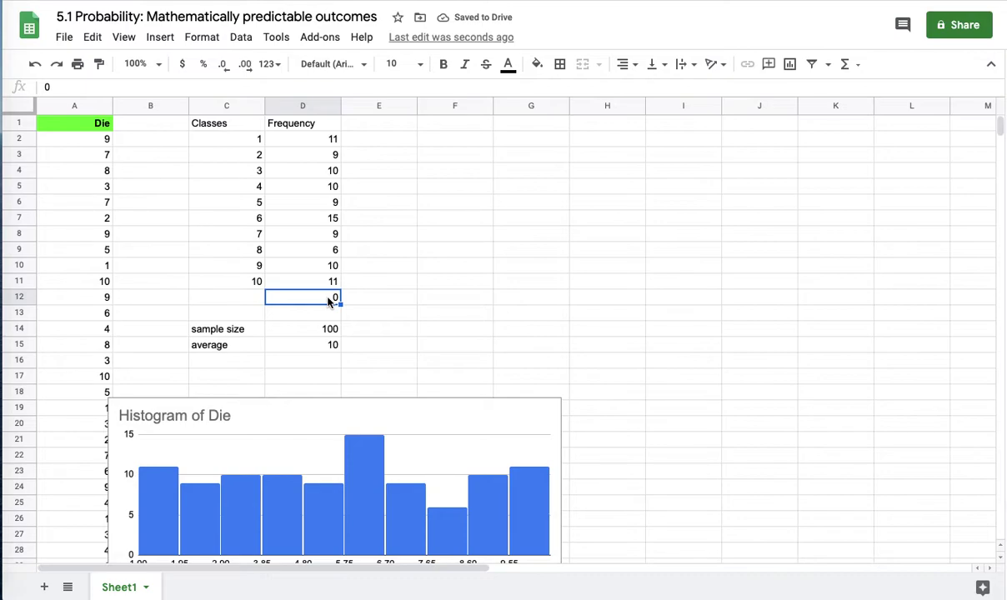
left_click(333, 353)
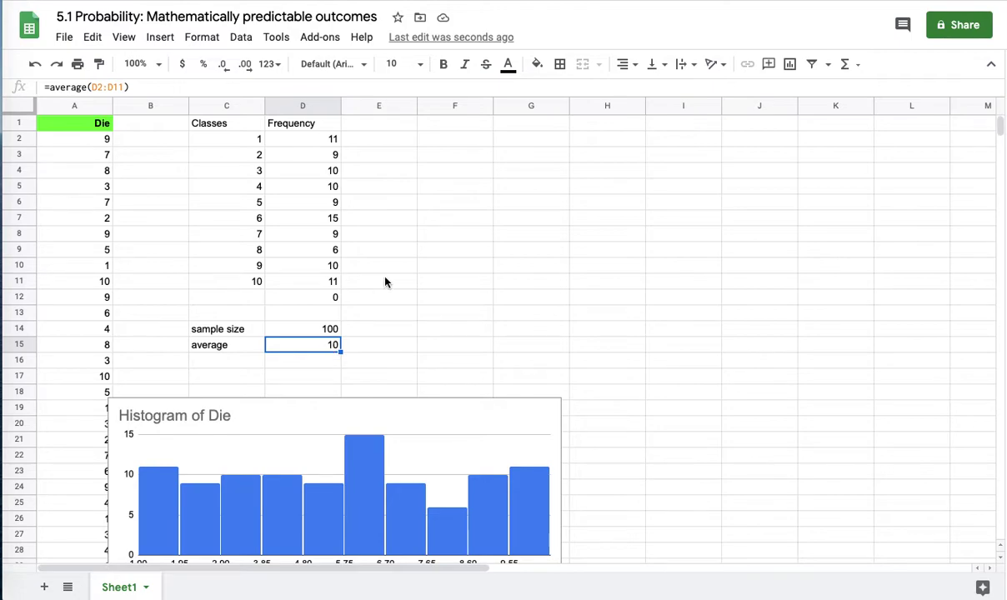
Step: Enter the header Relative frequency in E1 beside the Frequency header
left_click(372, 127)
type("=ref")
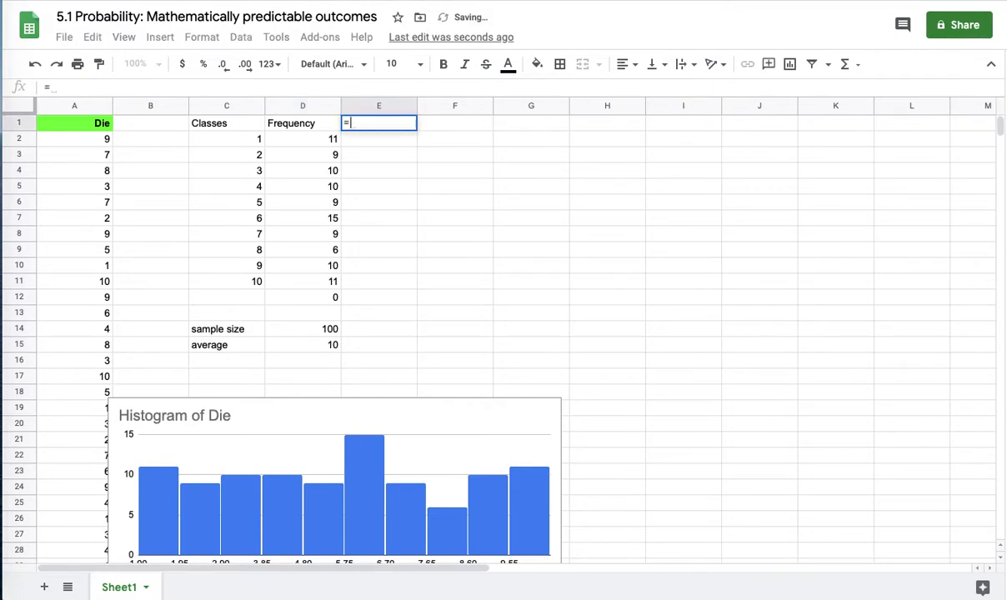
key("BackSpace")
key("BackSpace")
key("BackSpace")
key("BackSpace")
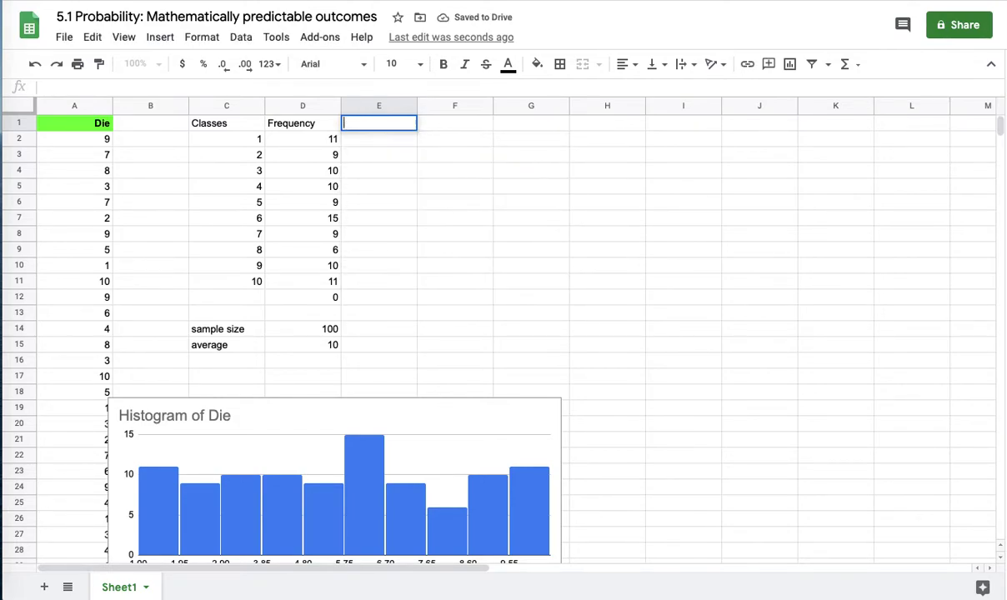
type("Relative ")
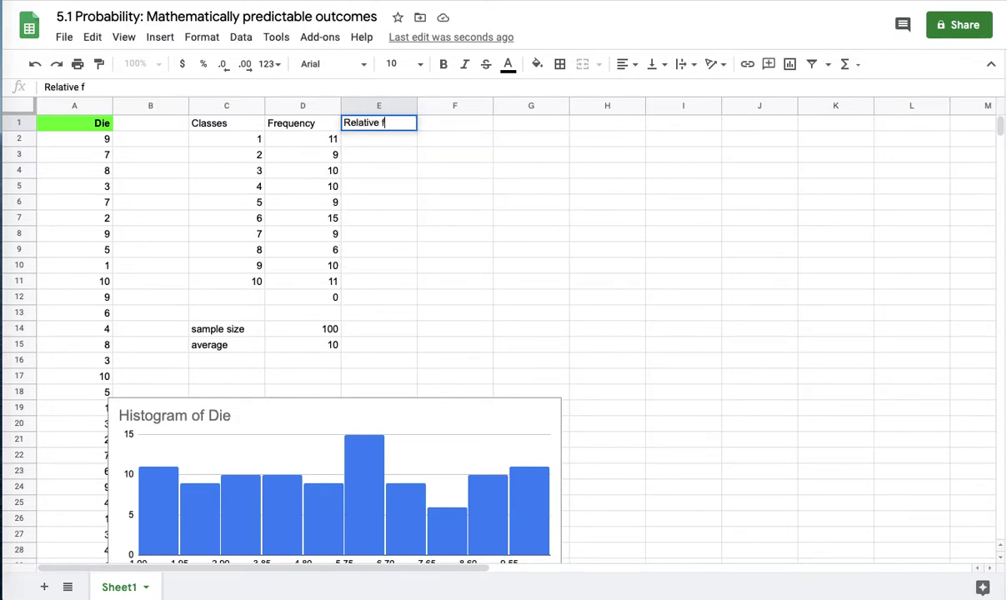
type("freu")
type("uency")
key("Return")
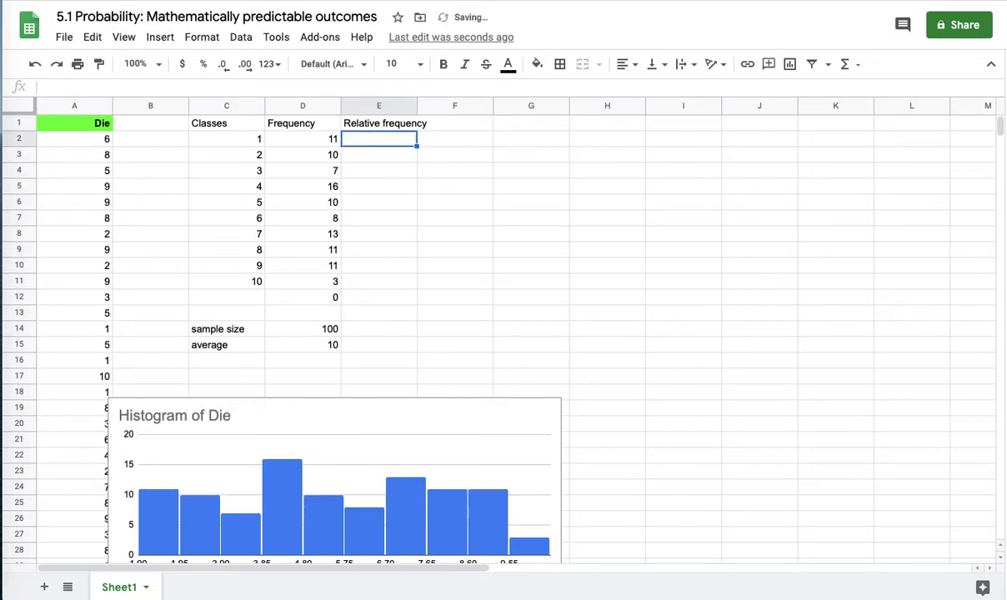
Step: Calculate the first class's relative frequency in E2 with the formula =D2/D$14, keeping the sample-size row fixed
type("=")
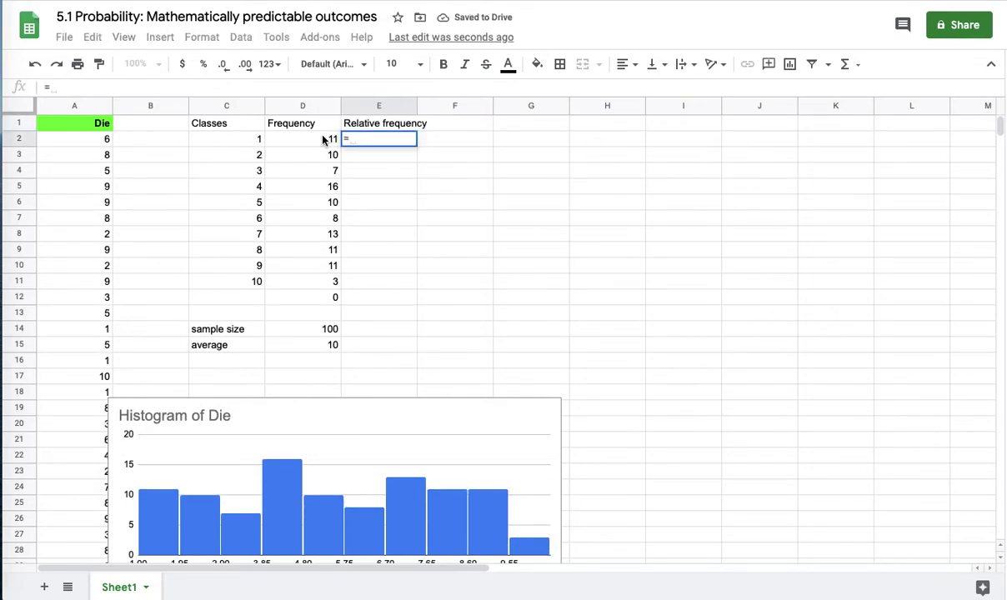
left_click(324, 140)
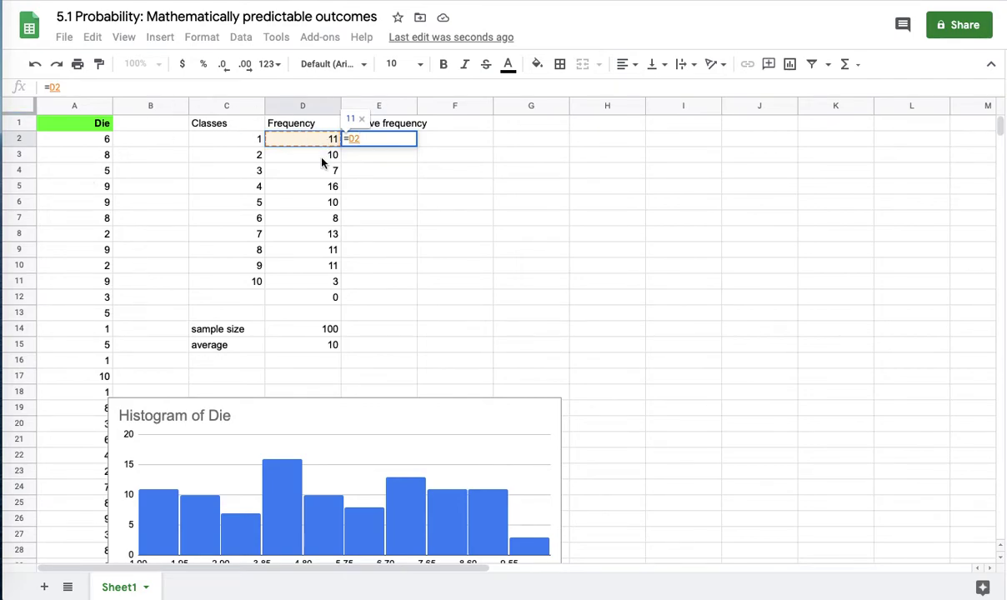
type("/")
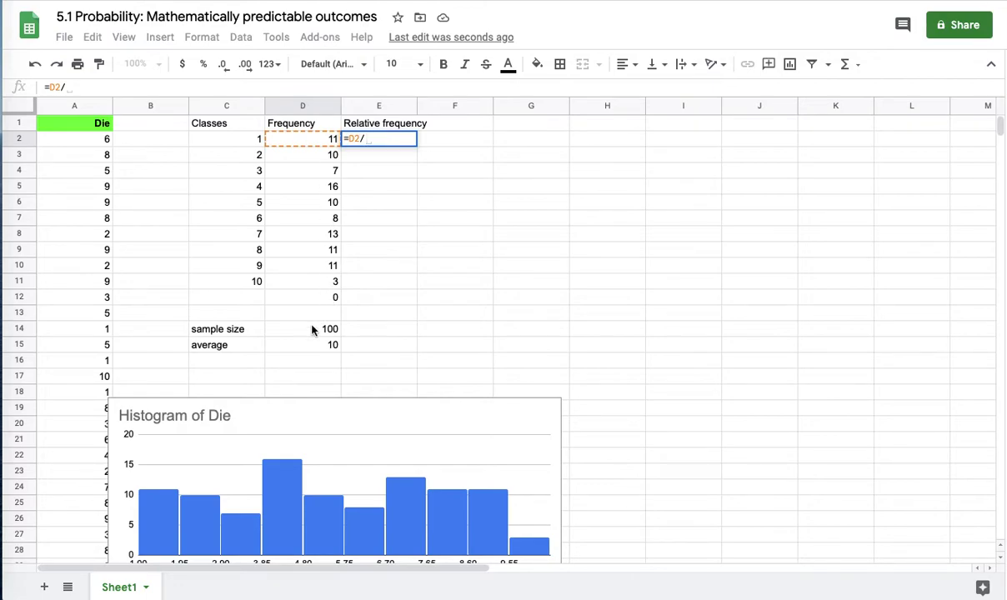
left_click(317, 336)
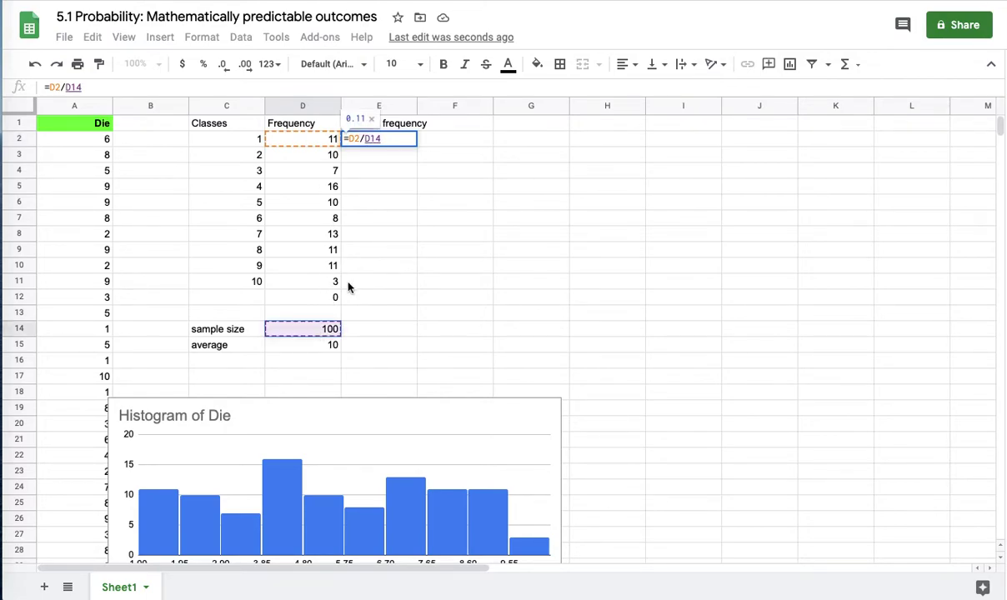
left_click(367, 138)
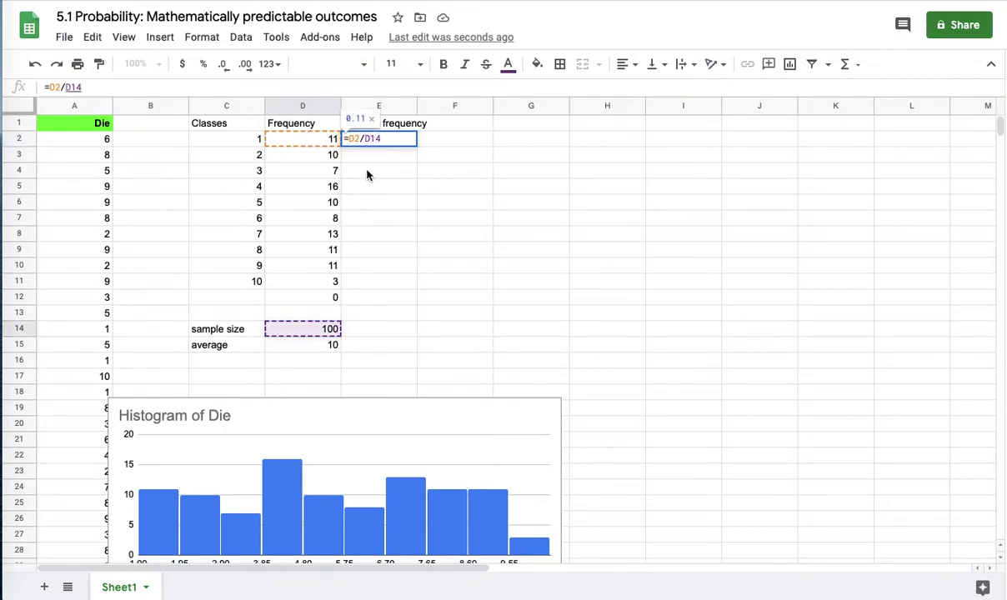
type("$")
key("Return")
Step: Fill the relative frequency formula from E2 down through E11
key("Up")
key("Up")
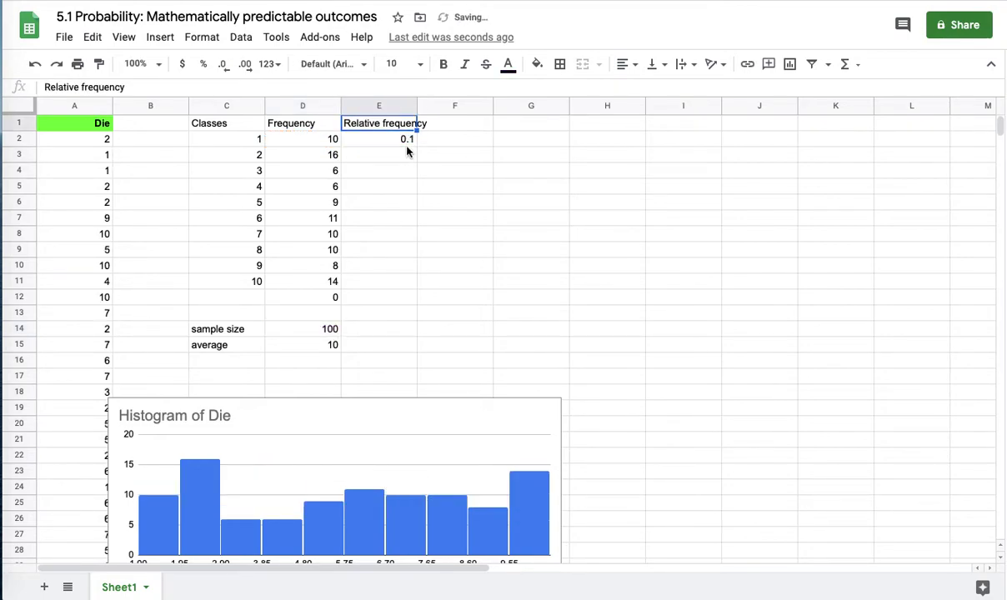
left_click(409, 140)
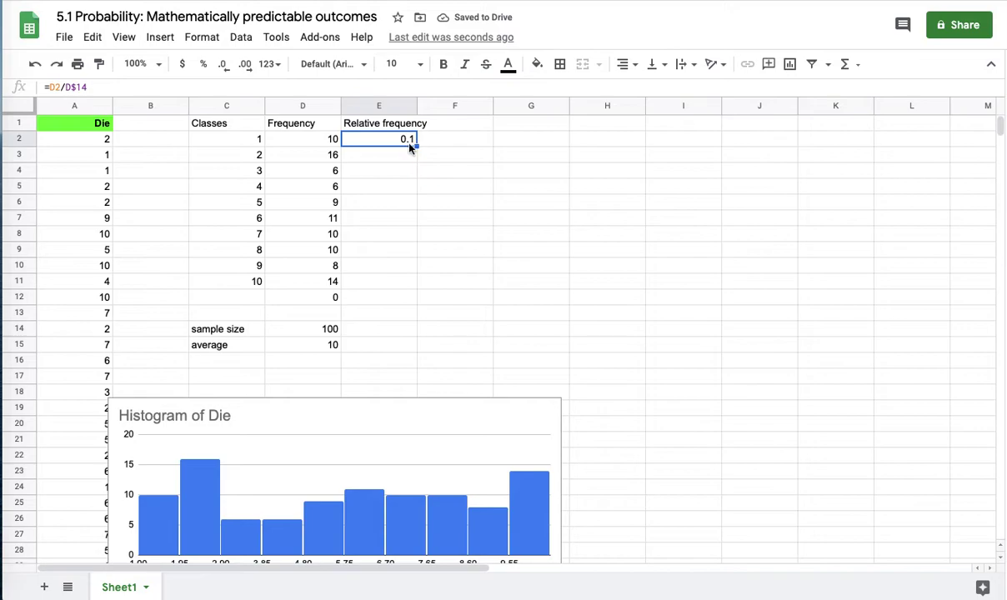
left_click(417, 146)
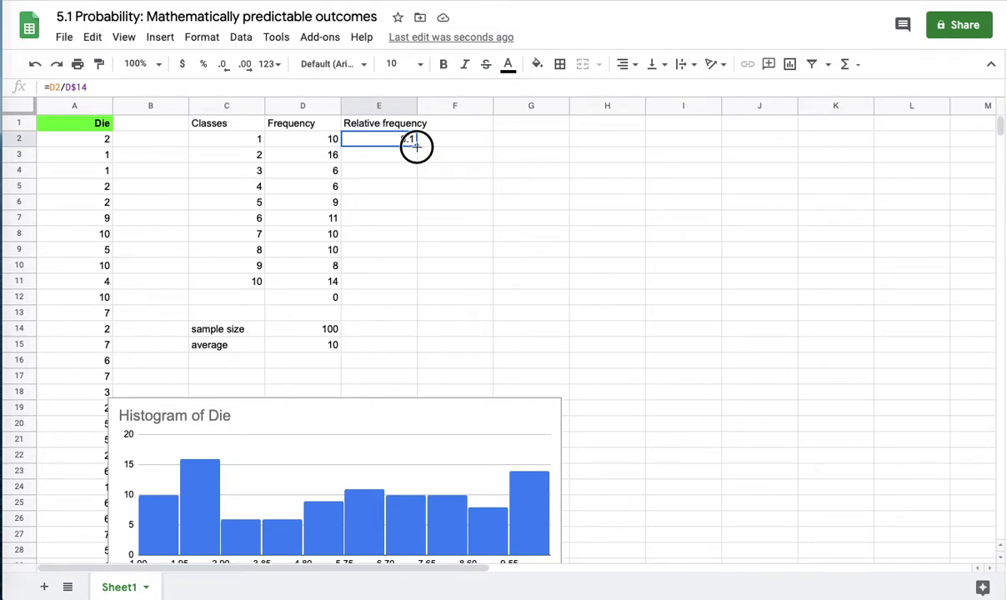
left_click_drag(417, 146, 401, 290)
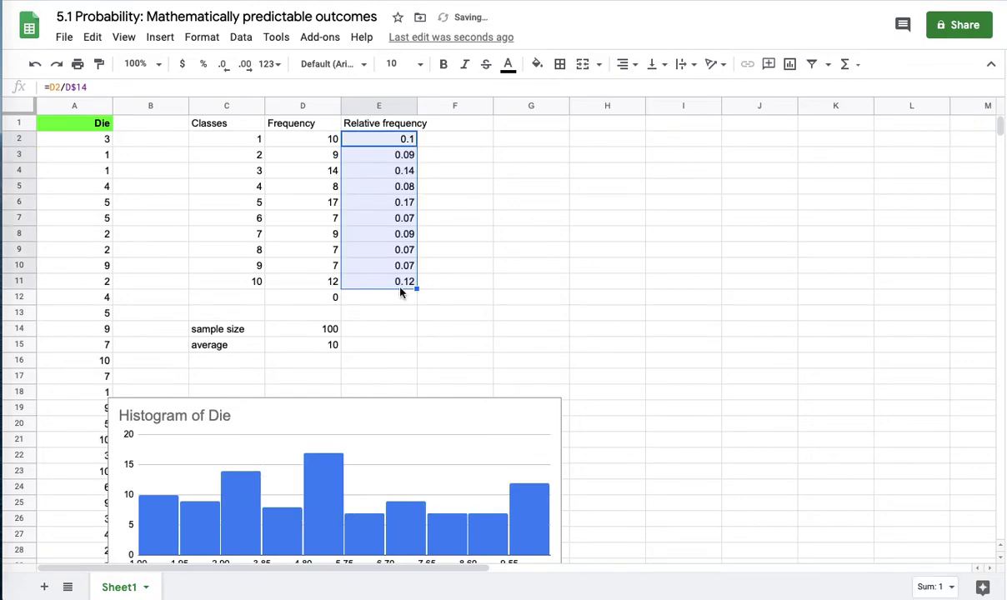
Step: Apply strikethrough to the surplus 0 in D12 under the class frequencies
left_click(320, 299)
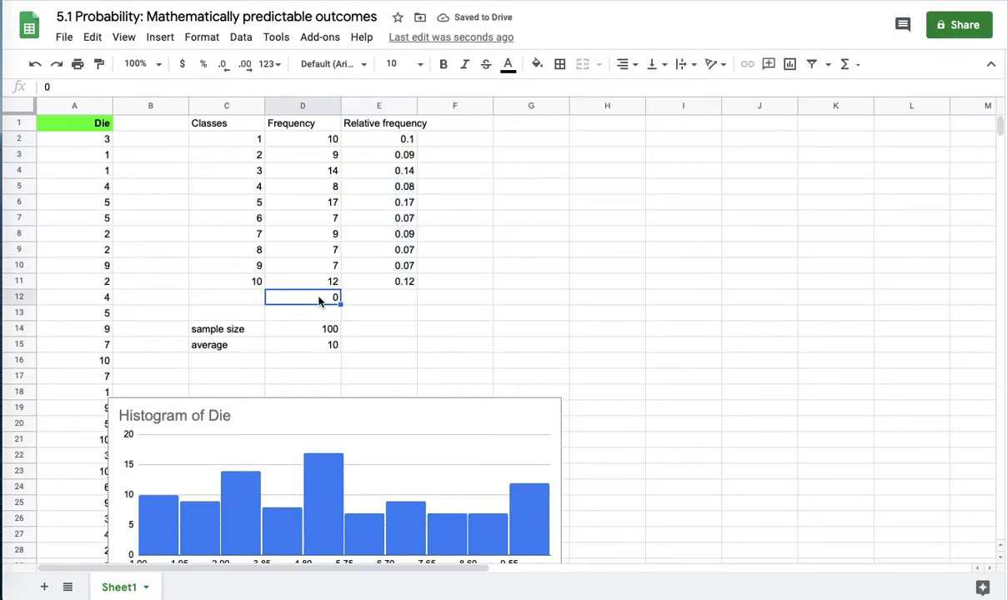
left_click(488, 66)
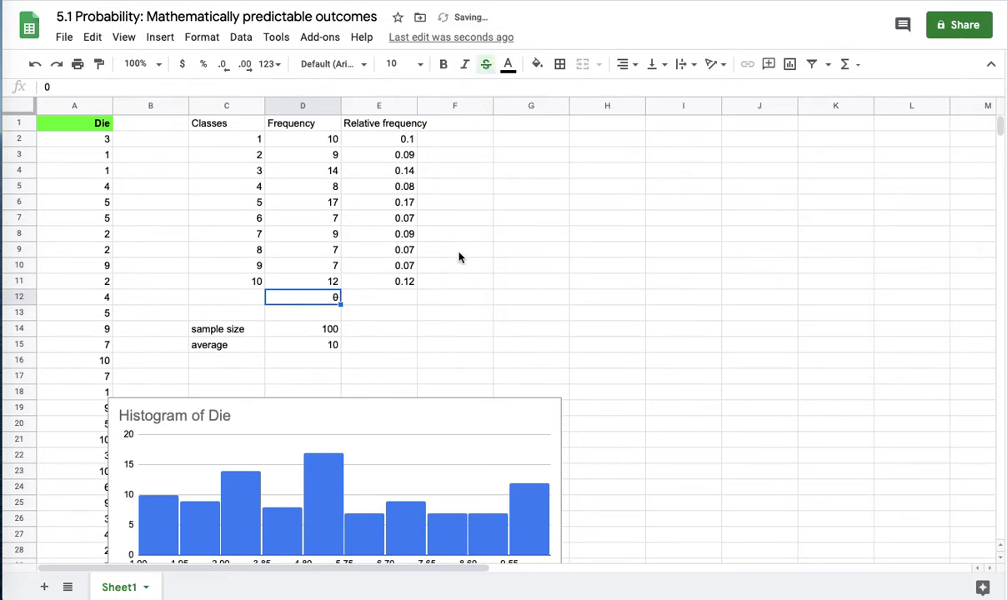
left_click(413, 282)
Step: Copy the sum formula from D14 across to E14 to total the relative frequencies
left_click(395, 333)
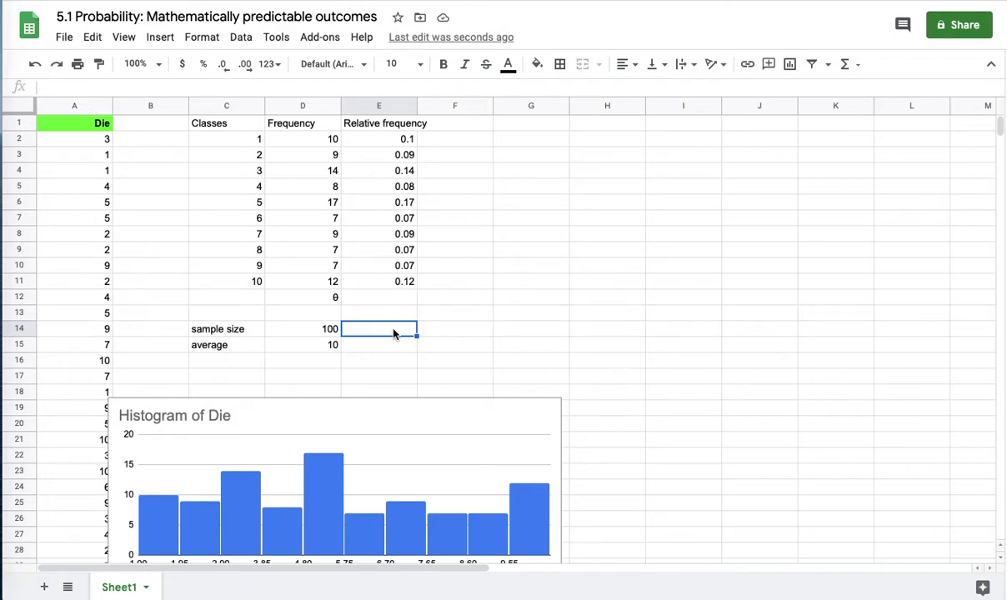
left_click(334, 332)
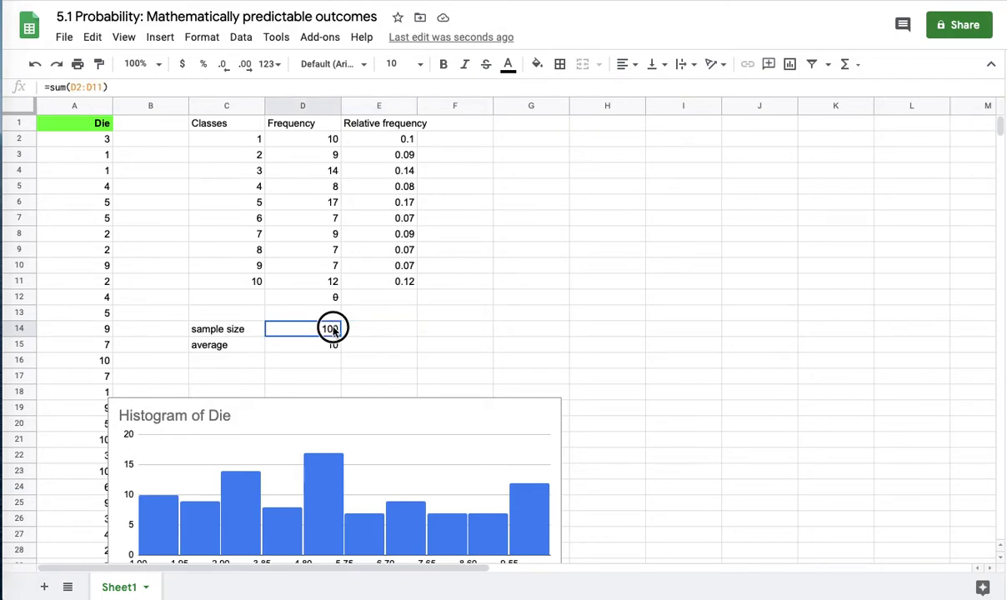
left_click_drag(339, 335, 383, 337)
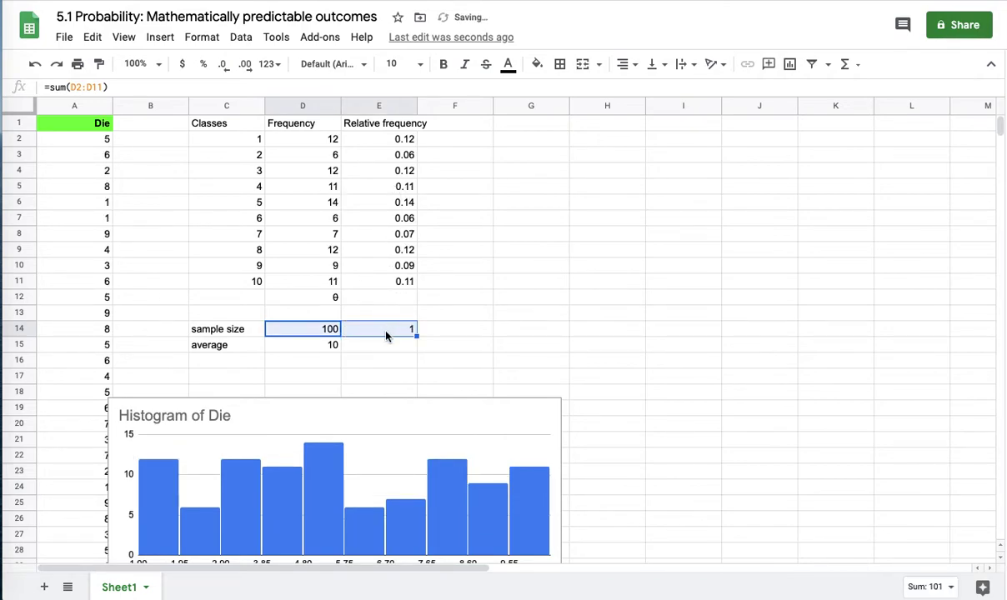
Step: Copy the average formula from D15 across to E15 and enter =1/10 in E16 for comparison
left_click(334, 345)
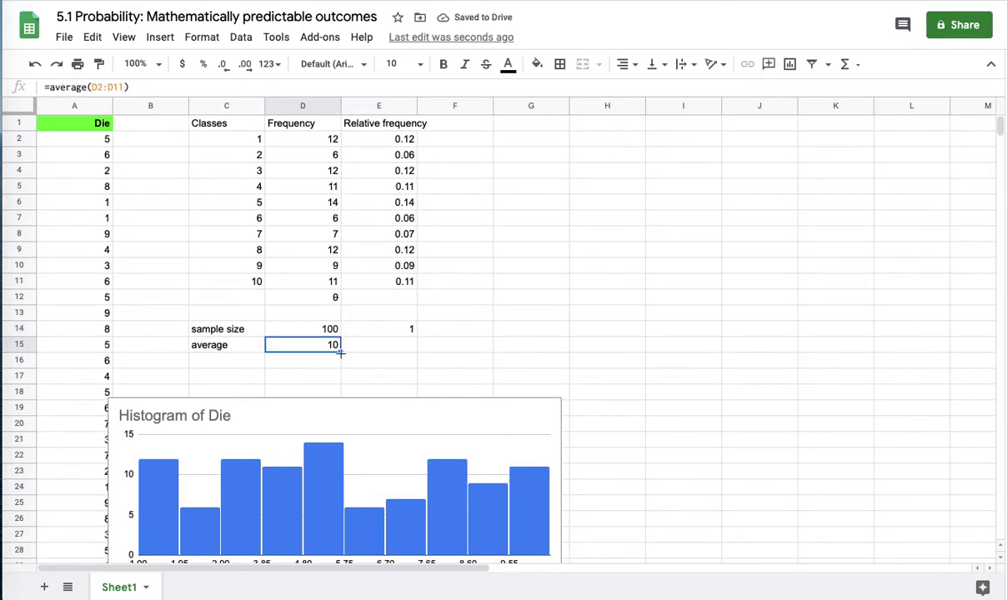
left_click_drag(340, 353, 402, 351)
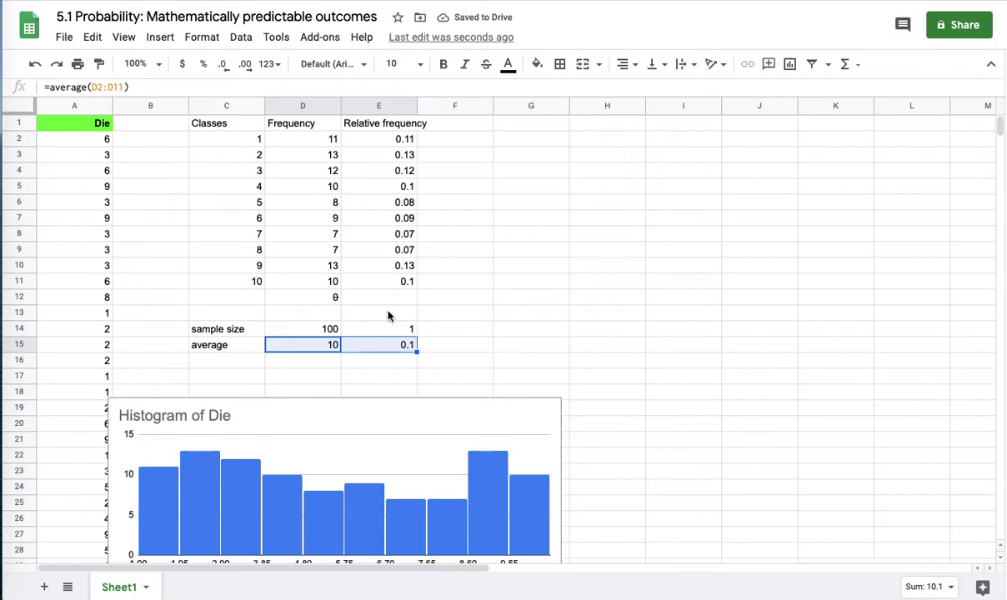
left_click(386, 362)
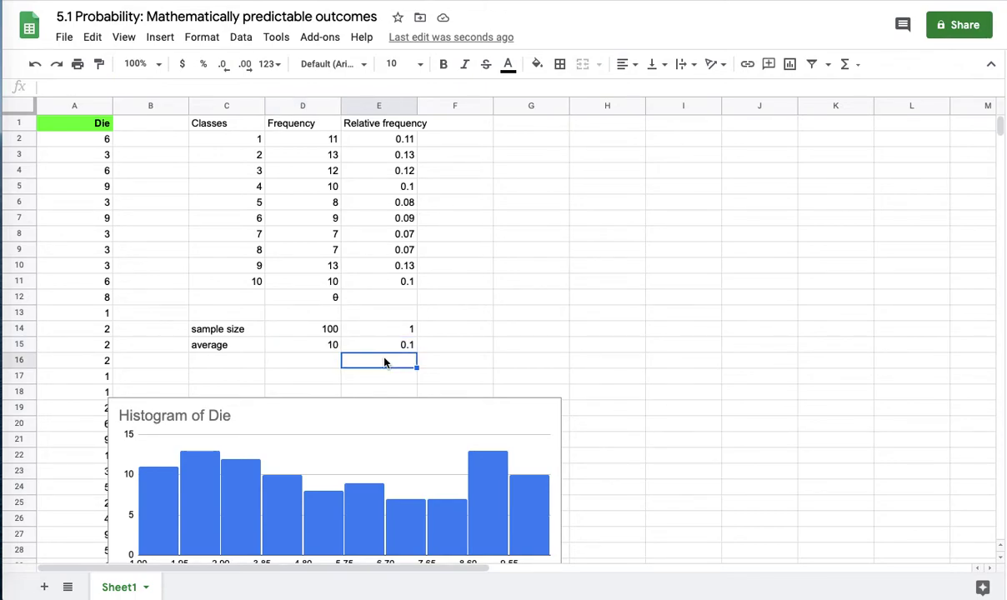
type("=1/10")
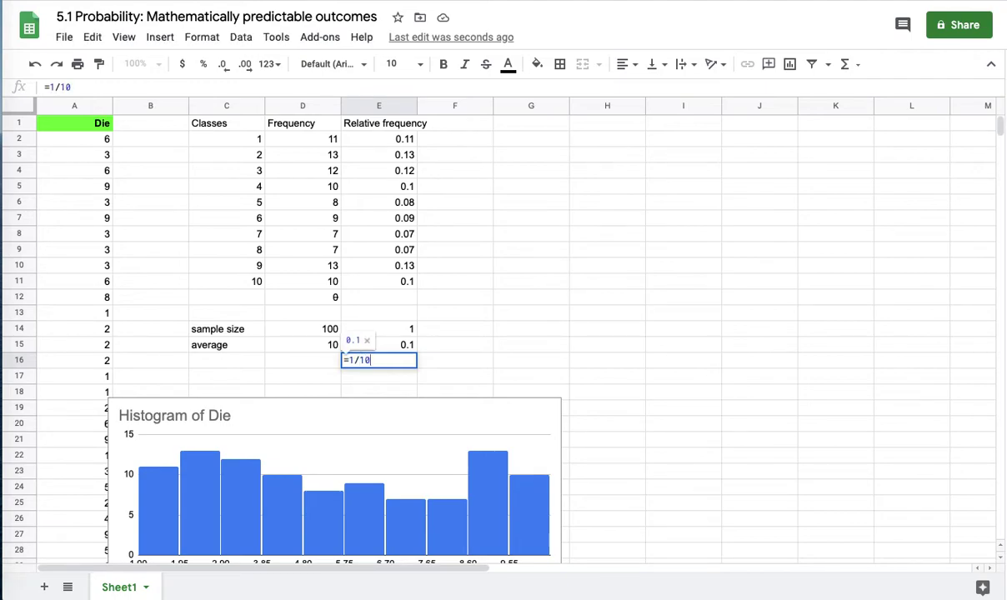
key("Return")
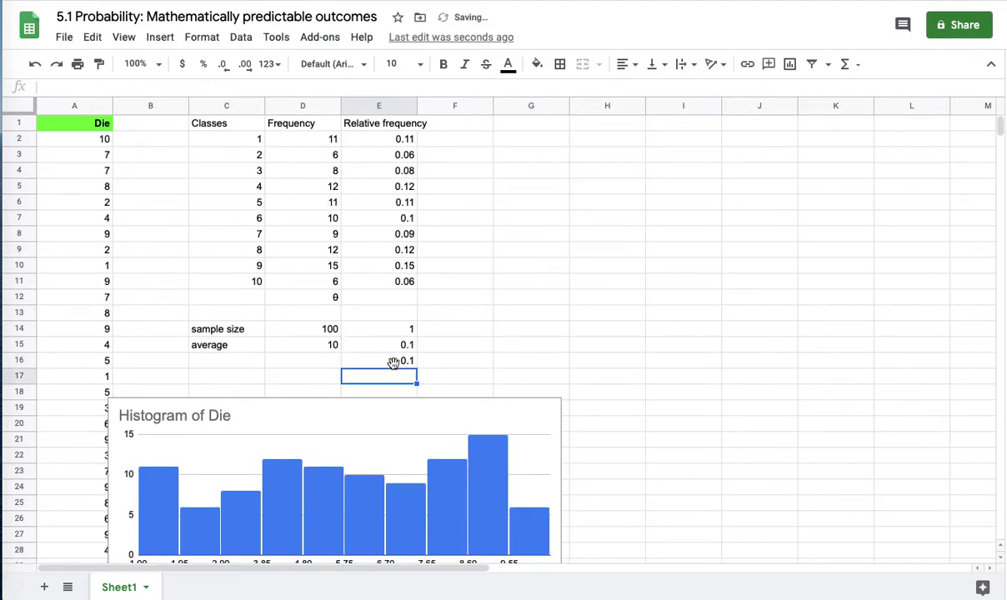
left_click_drag(84, 153, 83, 378)
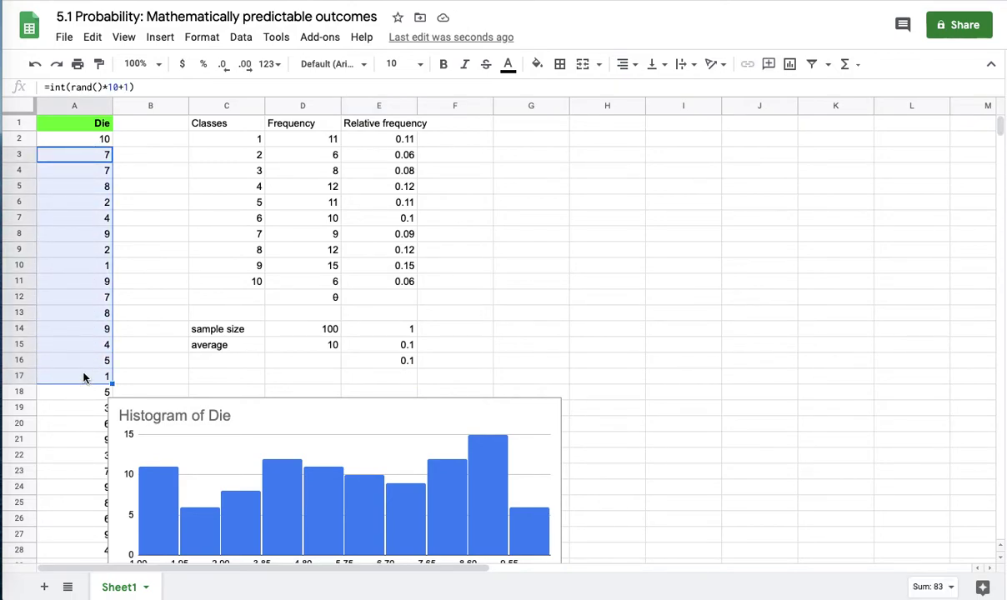
left_click(406, 344)
left_click(328, 349)
left_click(401, 349)
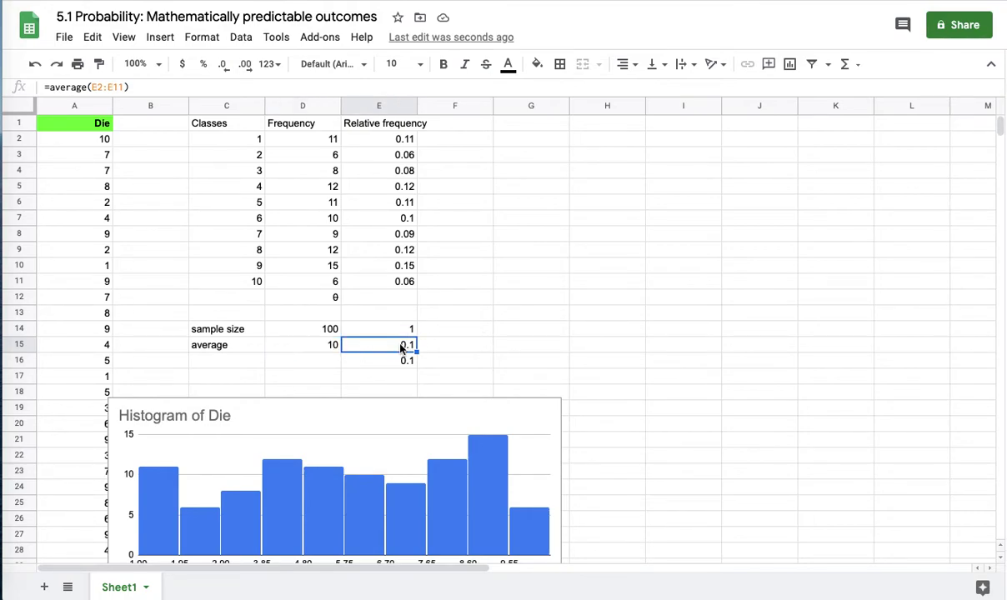
scroll(597, 438, "down", 2)
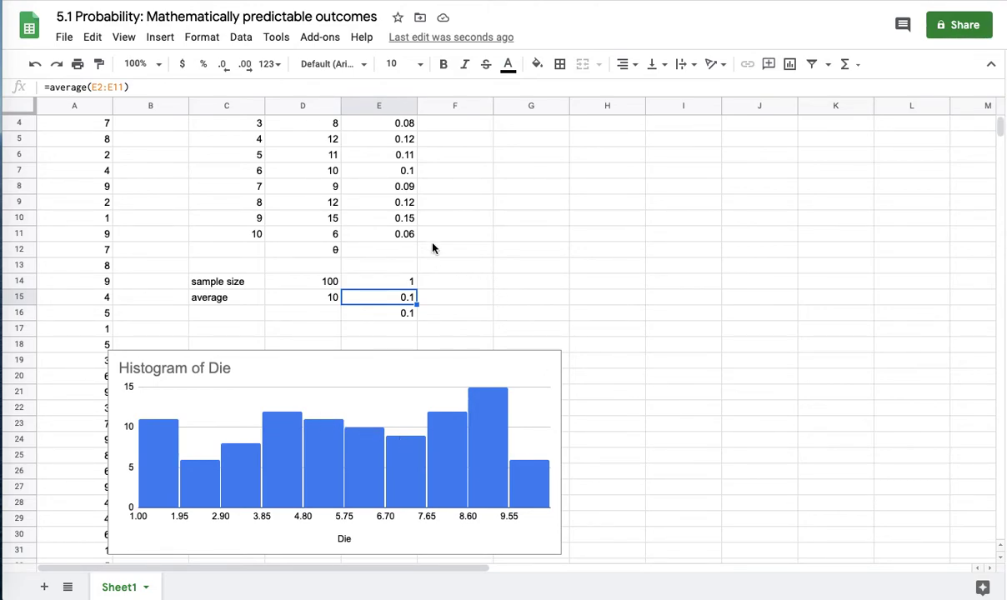
scroll(433, 248, "up", 2)
Step: Make the Classes, Frequency and Relative frequency headings in C1:E1 bold and right-aligned
left_click(208, 125)
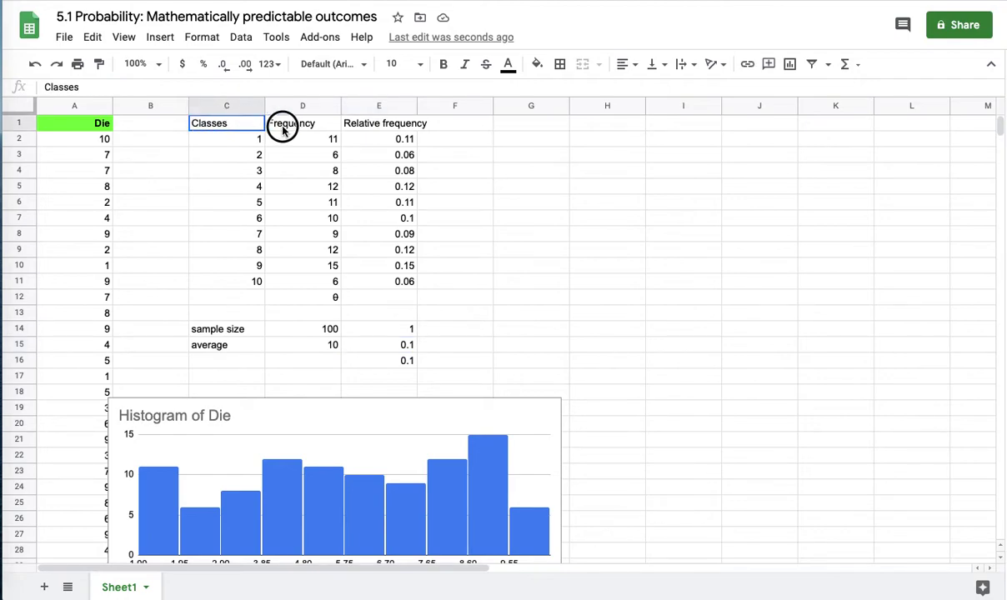
left_click_drag(282, 129, 360, 124)
left_click(444, 70)
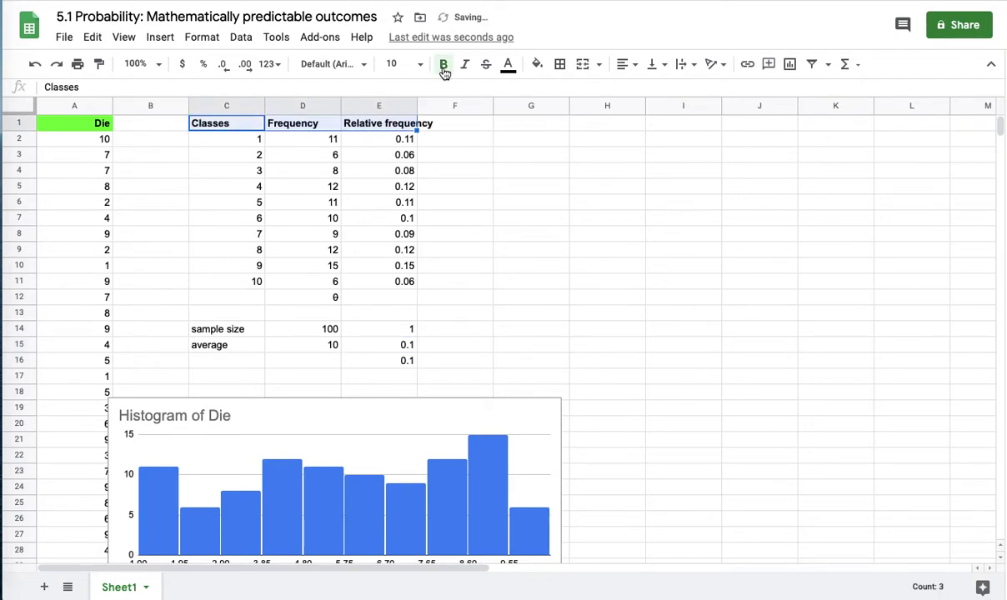
left_click(629, 68)
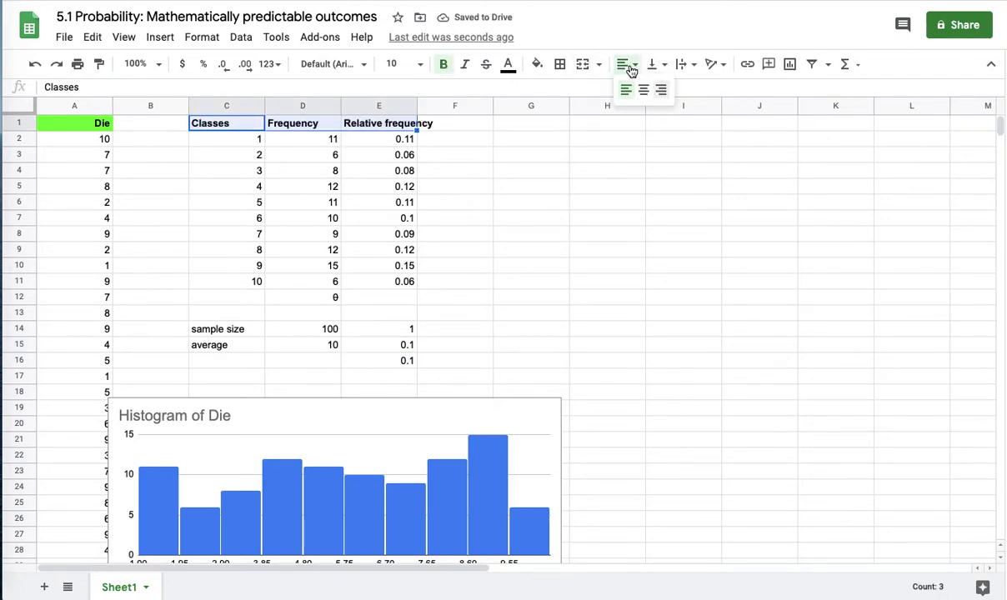
left_click(660, 89)
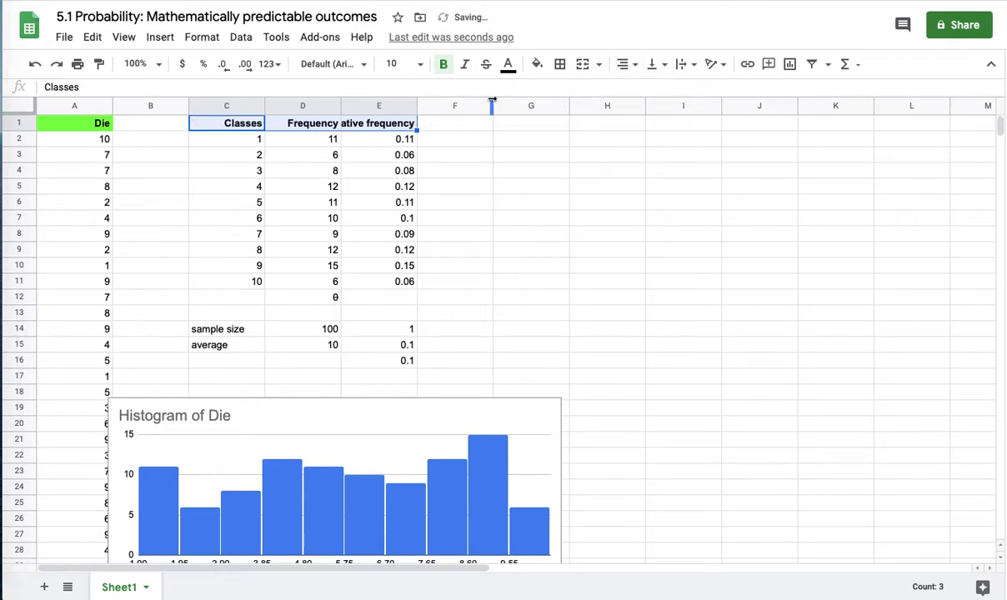
Step: Fill the headings in C1:E1 with the same bright green as the Die heading and narrow column D to fit its heading
left_click(538, 65)
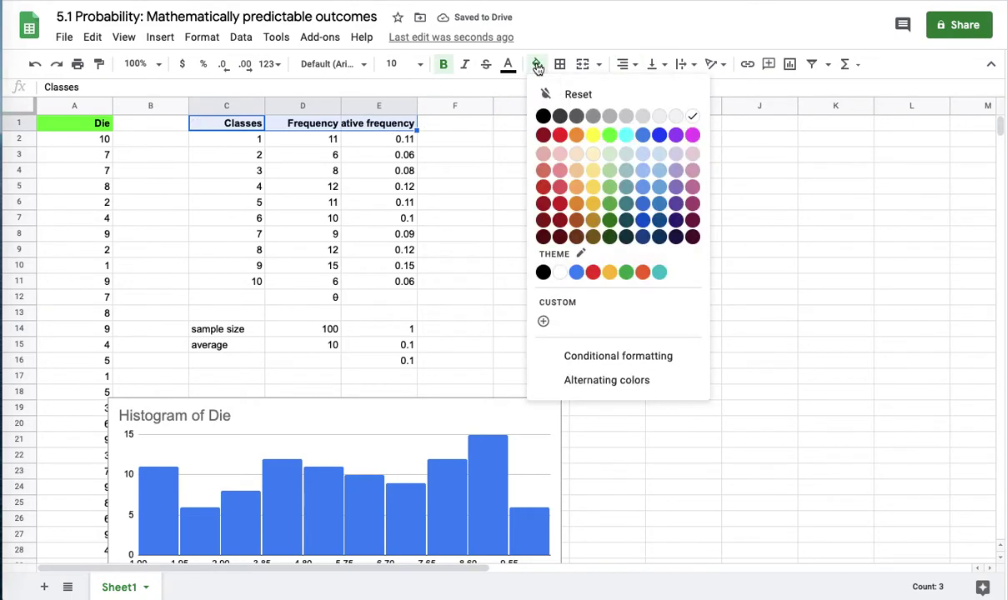
left_click(610, 135)
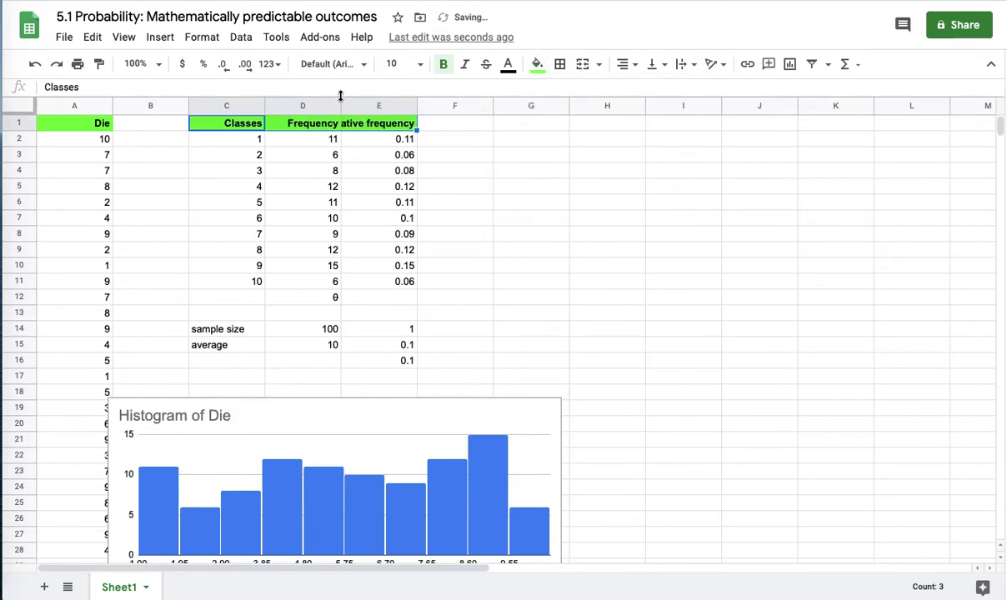
left_click_drag(340, 95, 322, 97)
Step: Enter "." in F1 to recalculate the random die rolls
left_click(437, 127)
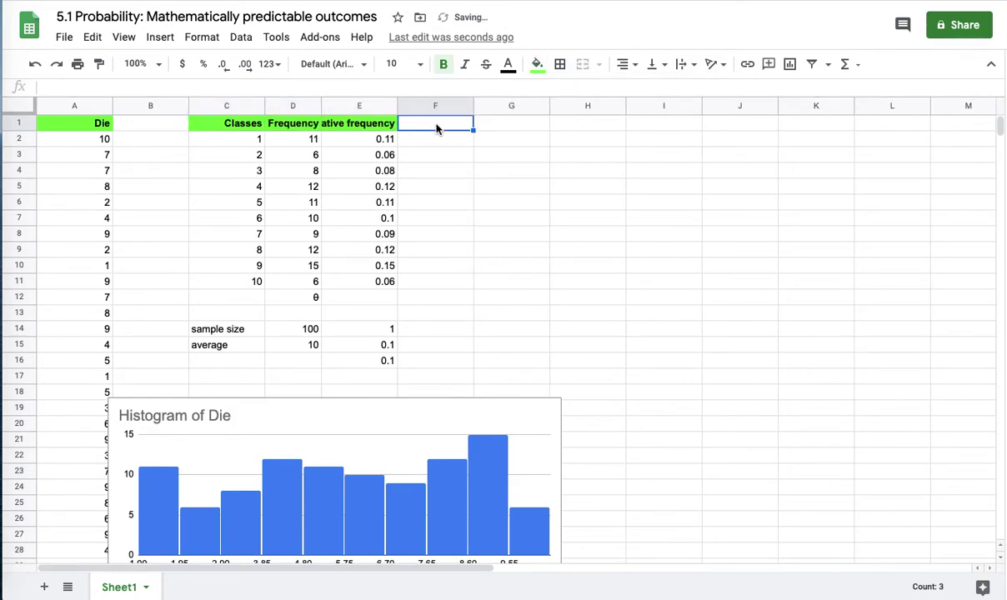
type(".")
key("Return")
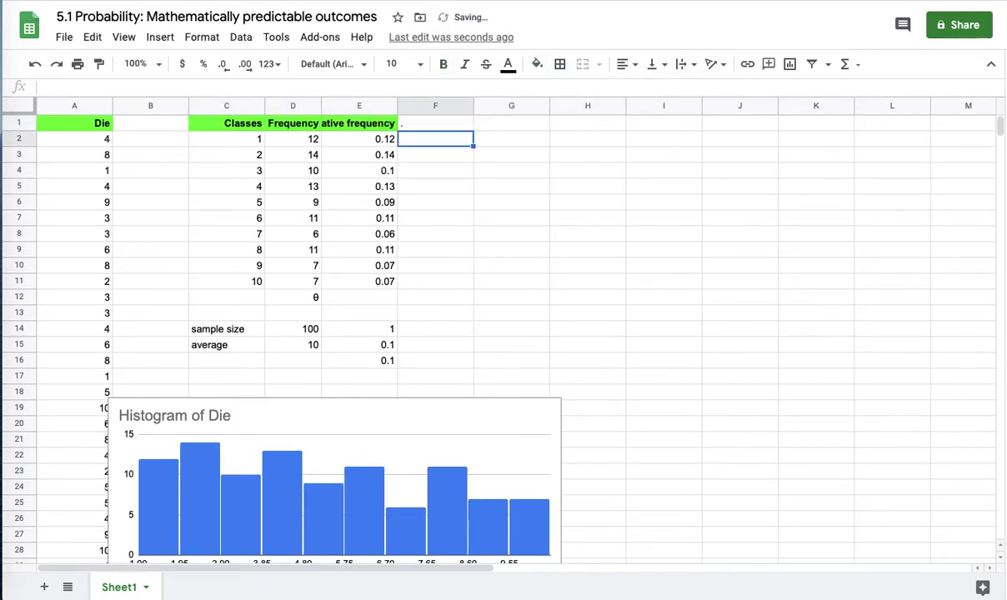
left_click(144, 267)
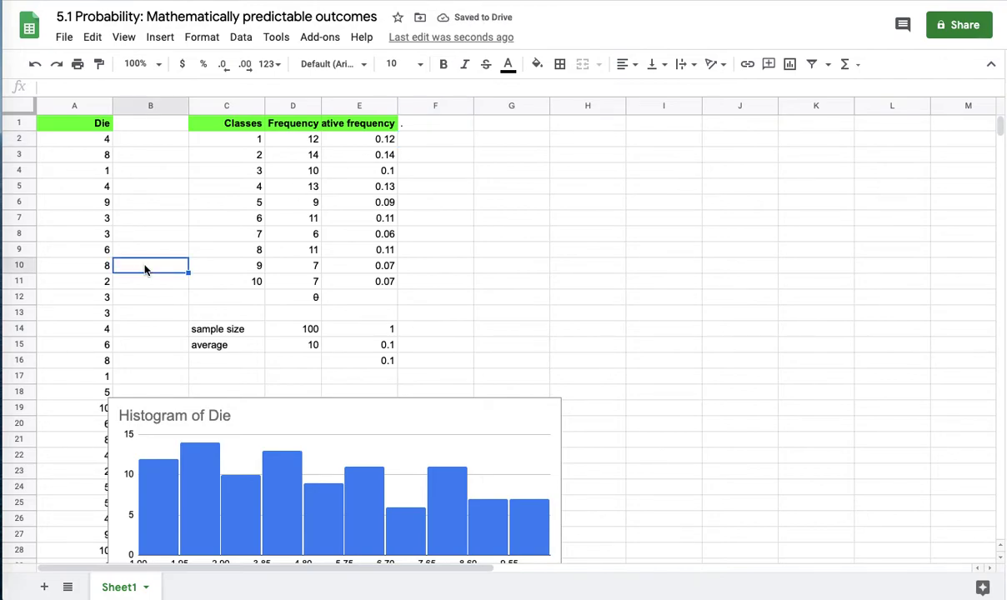
Step: Make the die histogram taller by extending its upper edge to row 17
left_click(215, 512)
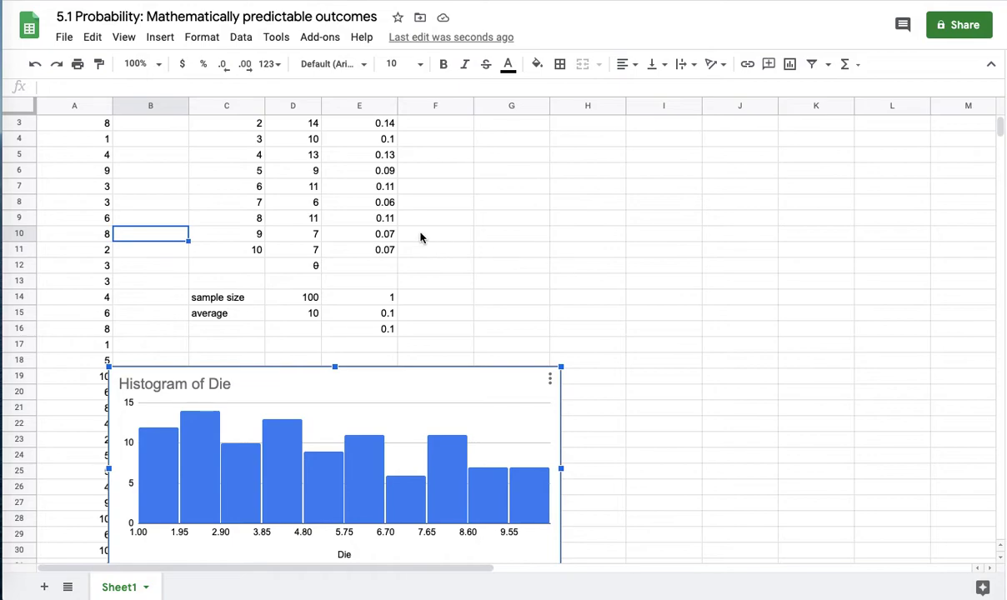
scroll(417, 236, "up", 1)
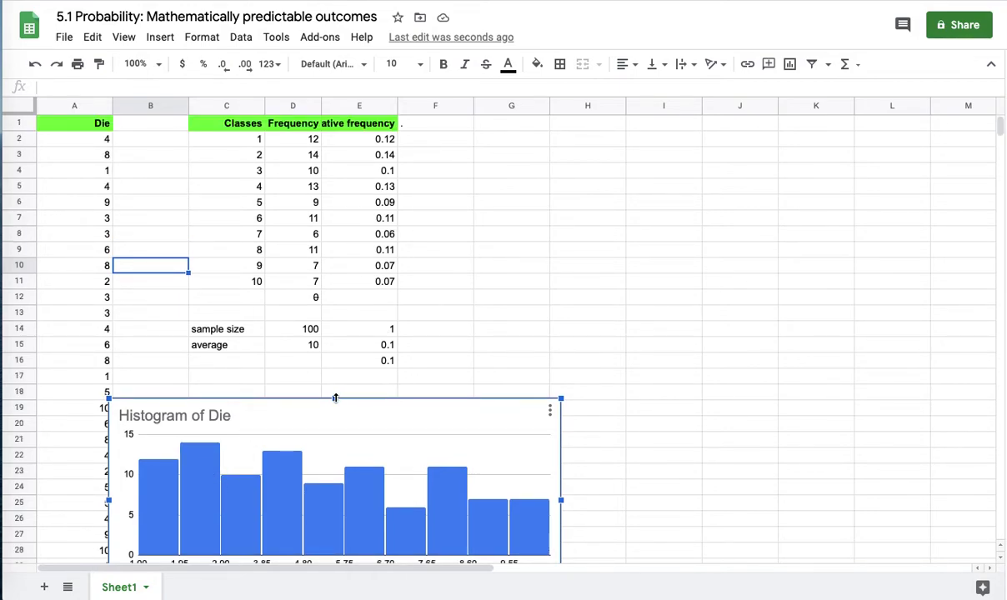
left_click(335, 395)
mouse_move(334, 392)
left_mouse_down()
mouse_move(331, 439)
mouse_move(327, 375)
left_mouse_up()
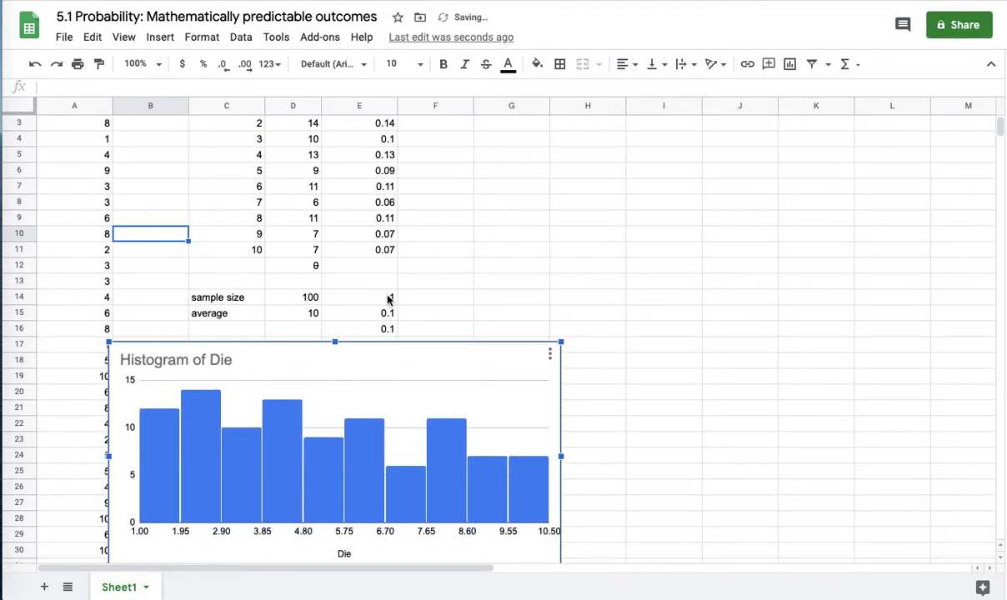
Step: Enter "." in each cell from F2 to F6 to reroll the die values repeatedly and refresh the histogram
left_click(448, 186)
scroll(471, 196, "up", 1)
left_click(442, 144)
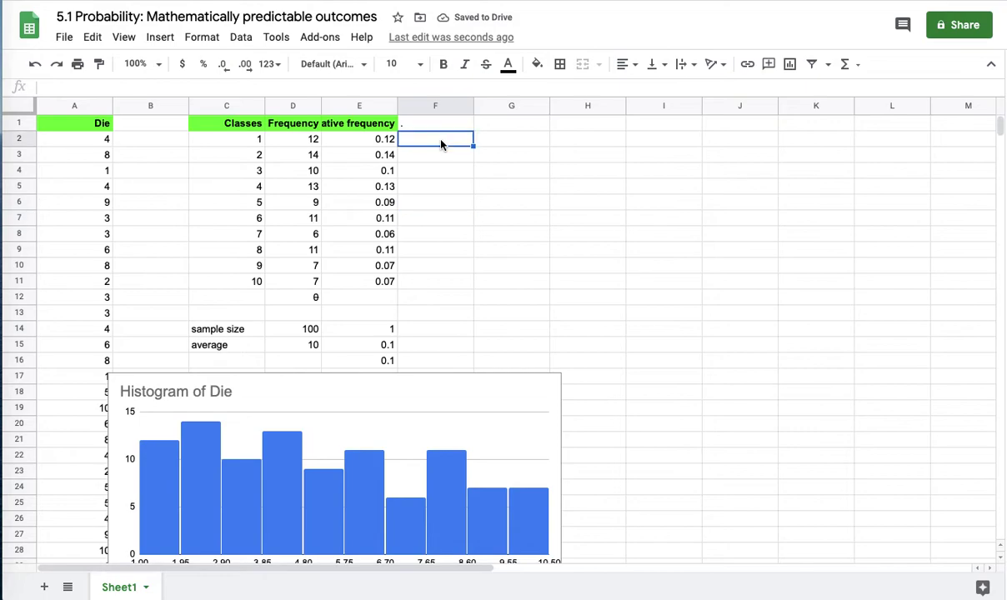
type(".")
key("Return")
type(".")
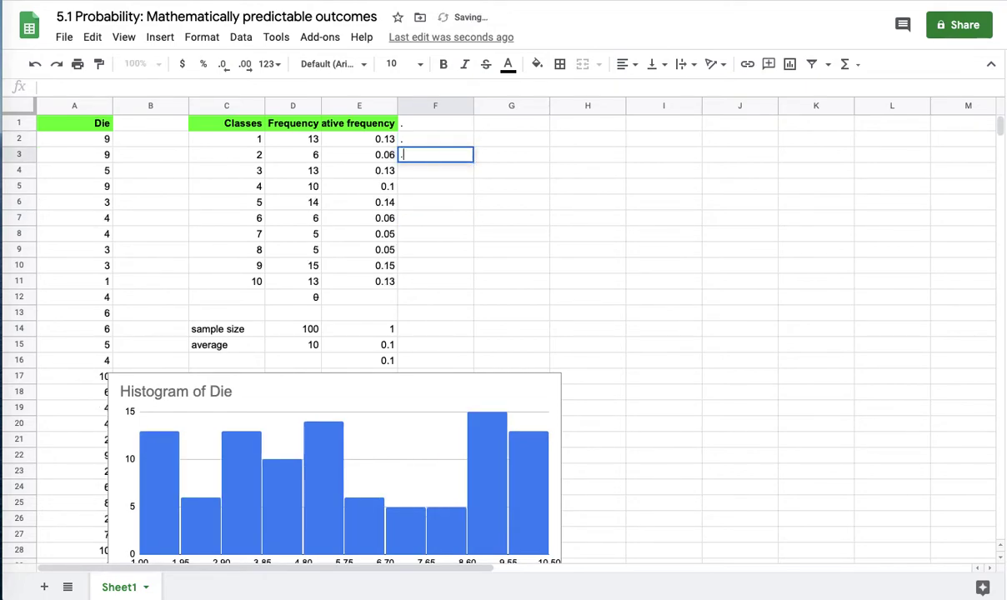
key("Return")
type(".")
key("Return")
type(".")
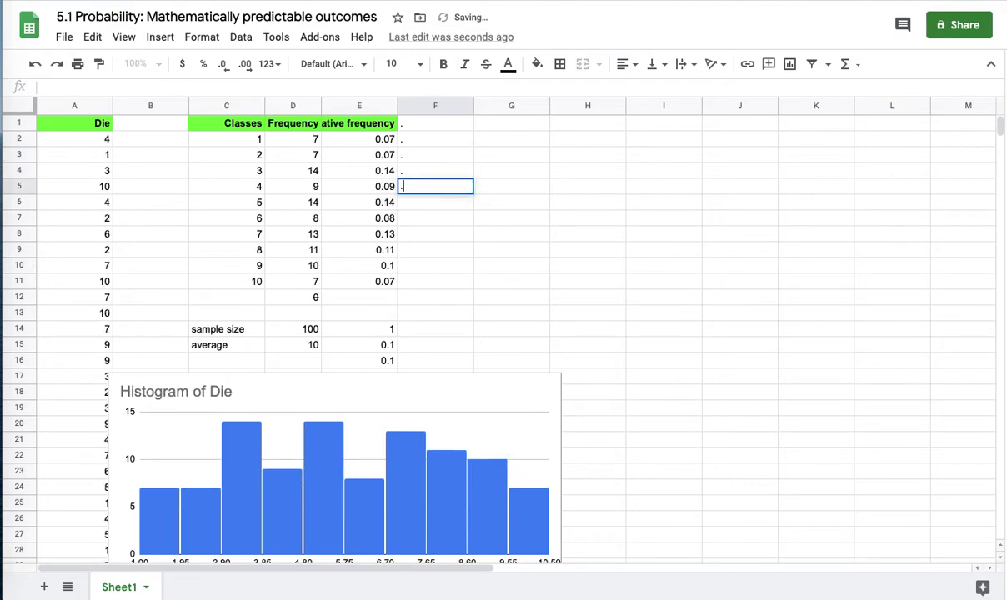
key("Return")
type(".")
key("Return")
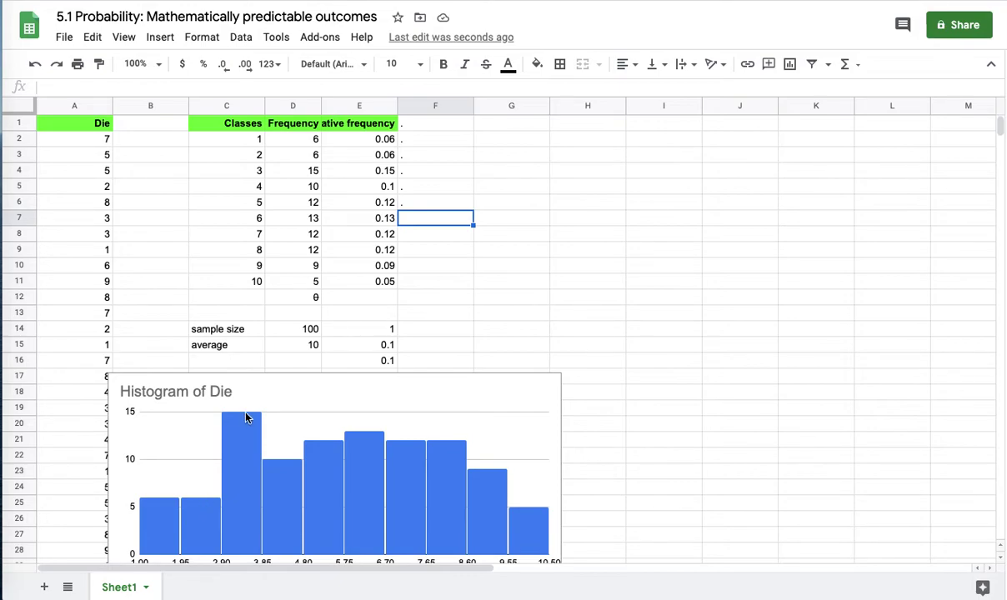
Step: Set the bucket size of the die histogram to 1
scroll(246, 418, "down", 1)
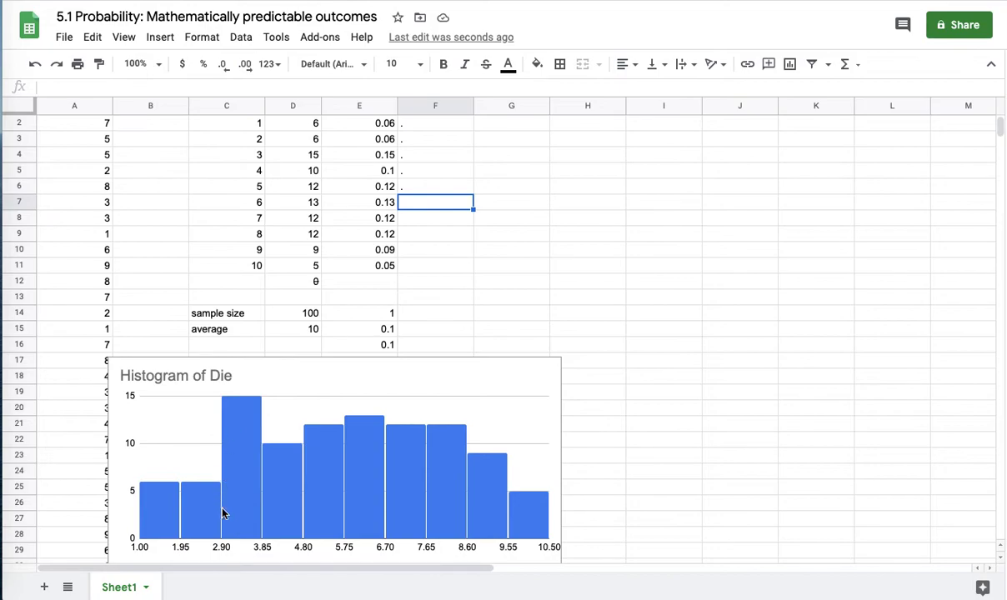
scroll(242, 497, "down", 1)
left_click(242, 497)
scroll(242, 497, "up", 2)
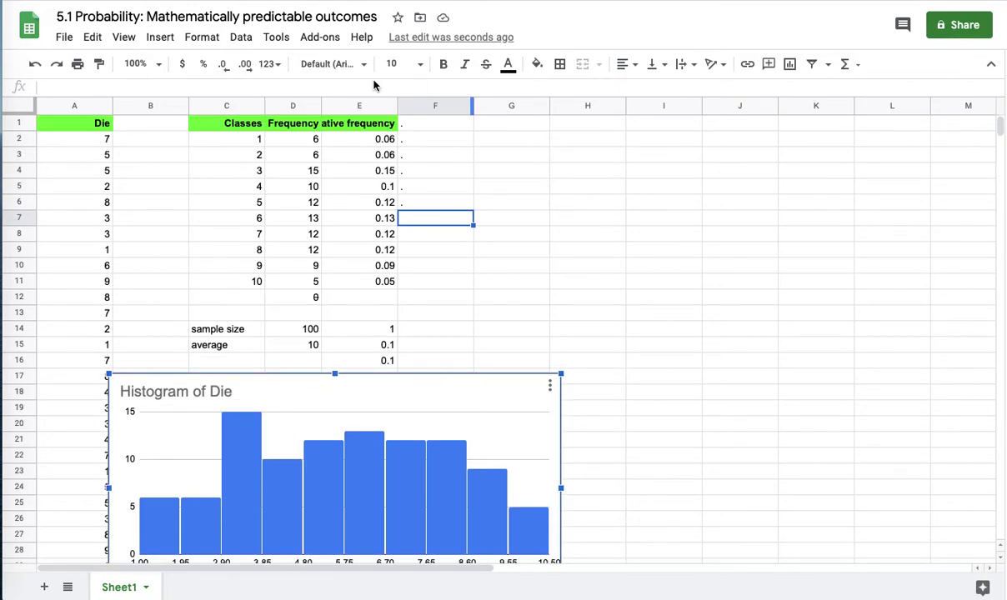
left_click(550, 390)
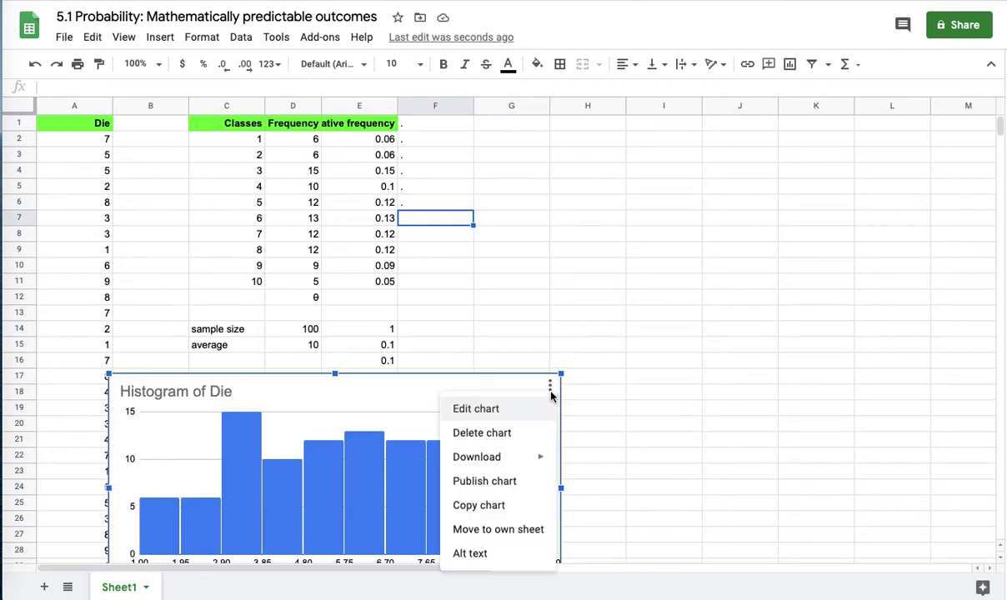
left_click(482, 410)
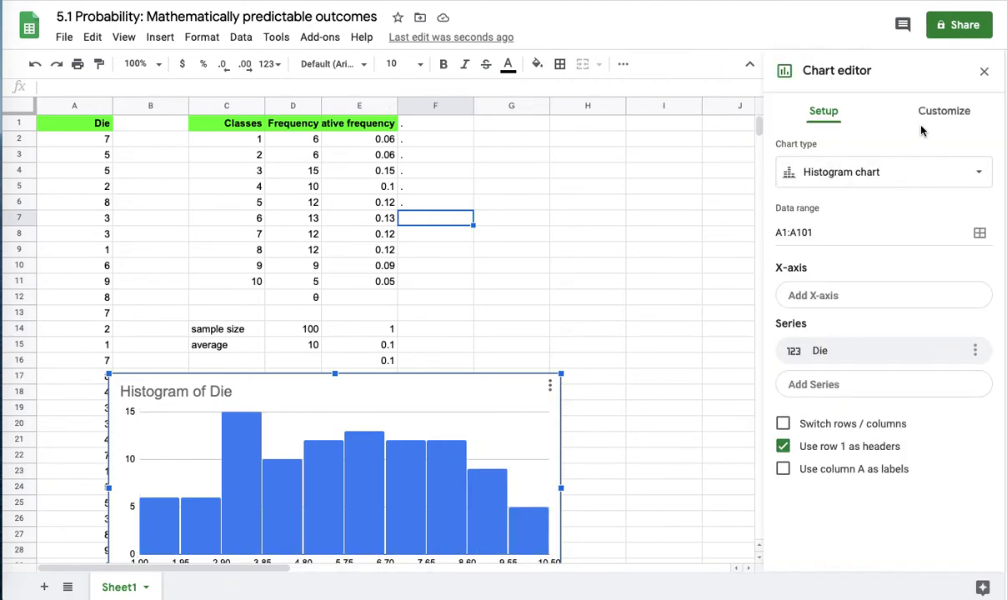
left_click(940, 111)
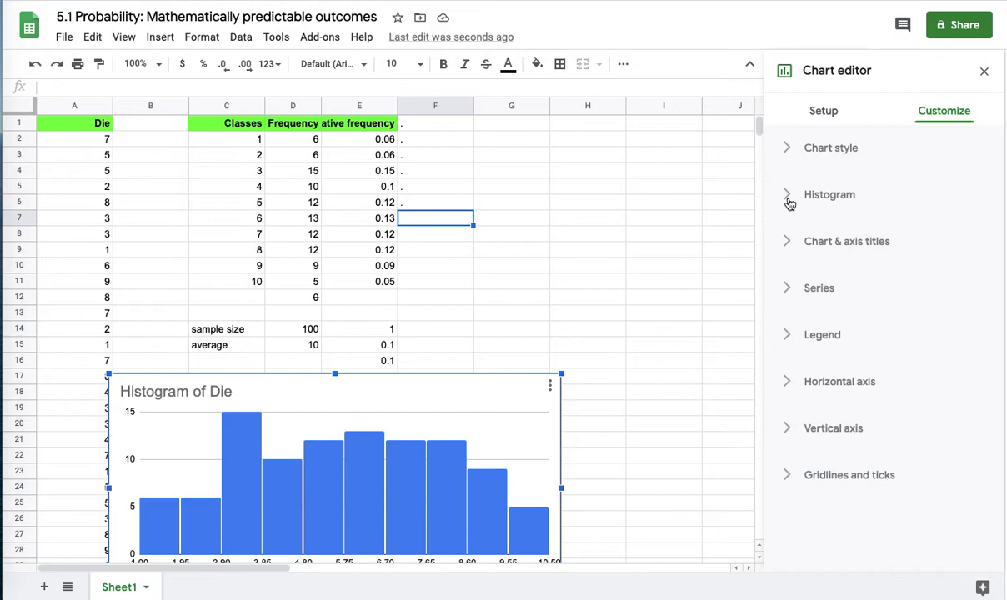
left_click(792, 198)
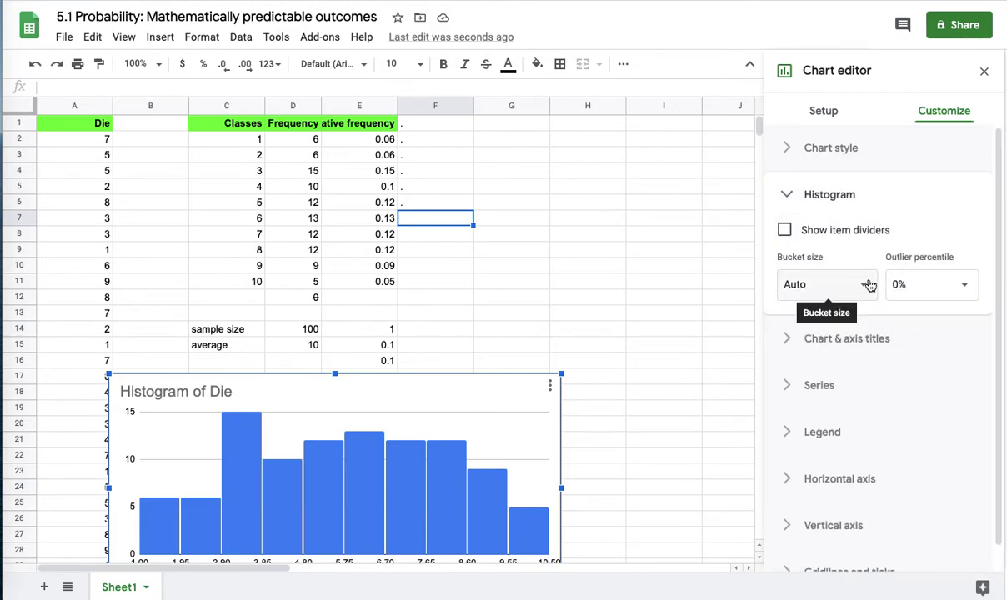
left_click(869, 284)
left_click(826, 346)
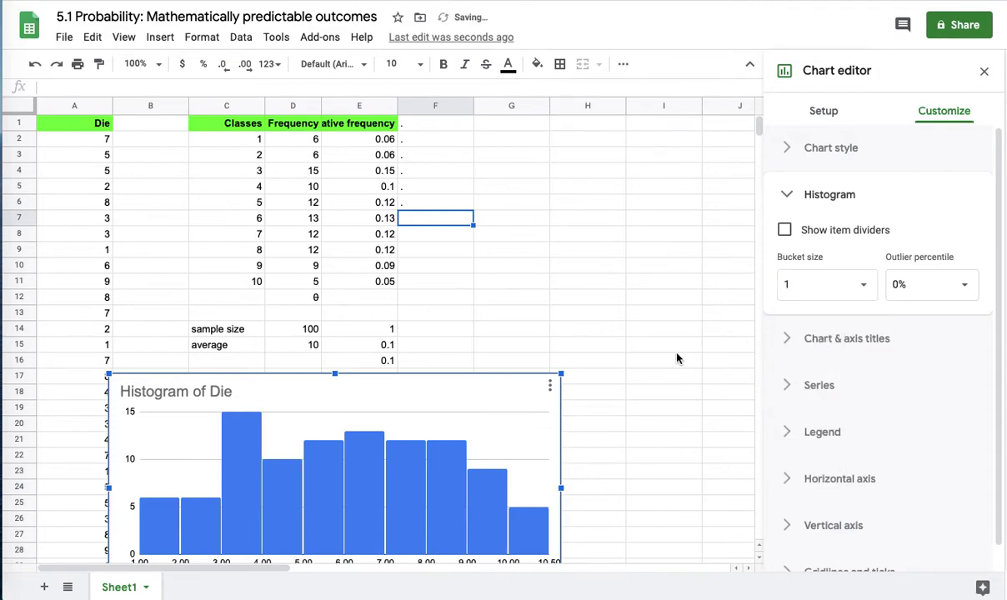
Step: Set the histogram's horizontal axis minimum to 1 and maximum to 11
scroll(679, 356, "down", 1)
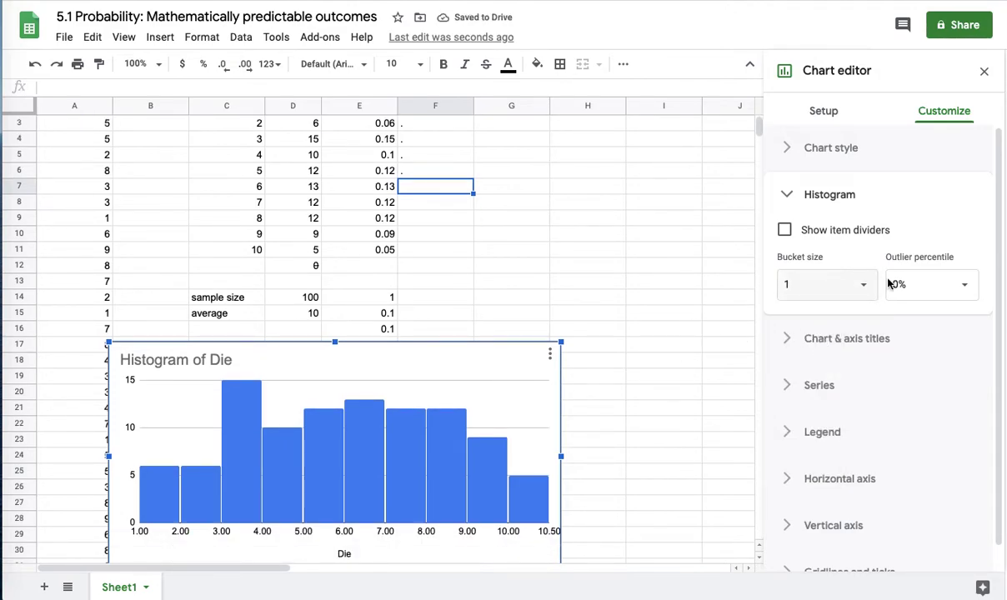
scroll(831, 361, "down", 1)
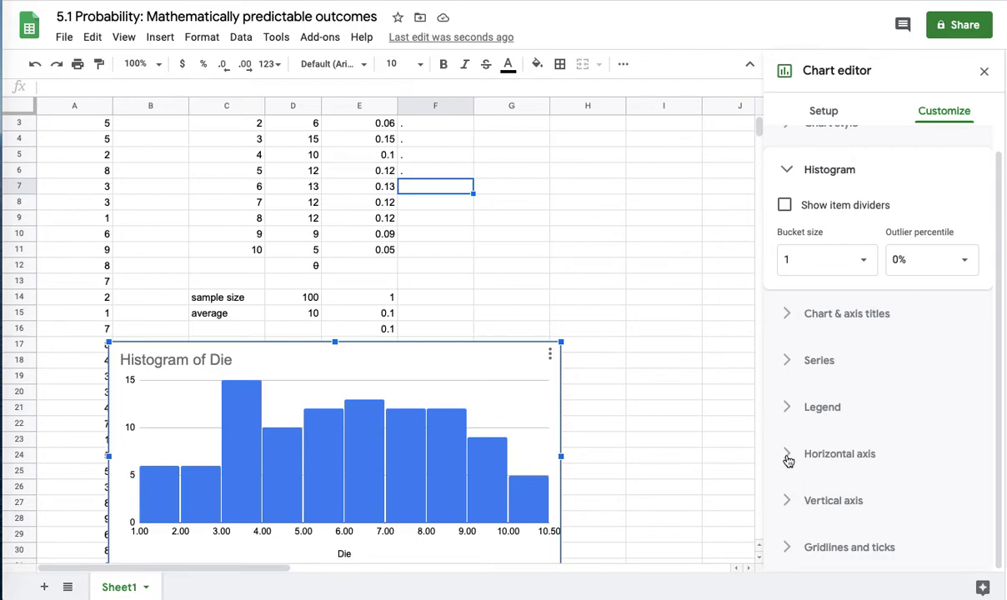
left_click(789, 453)
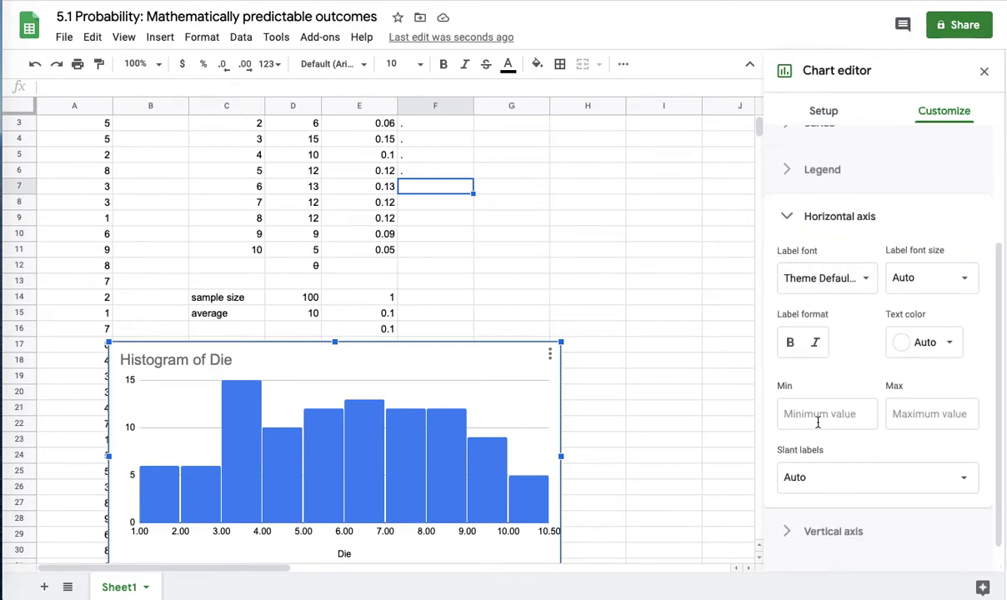
left_click(820, 414)
type("1")
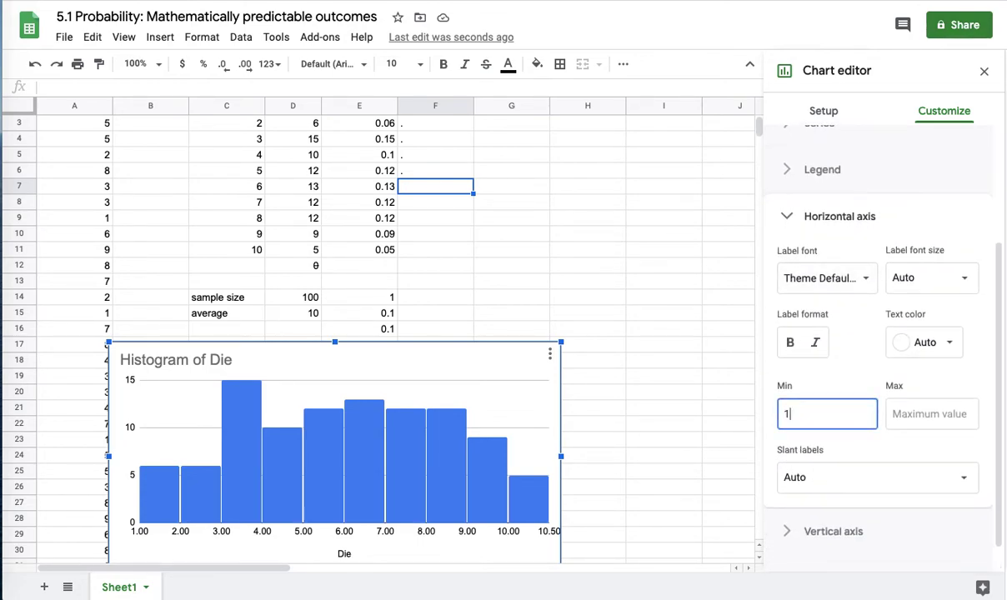
left_click(917, 415)
type("10")
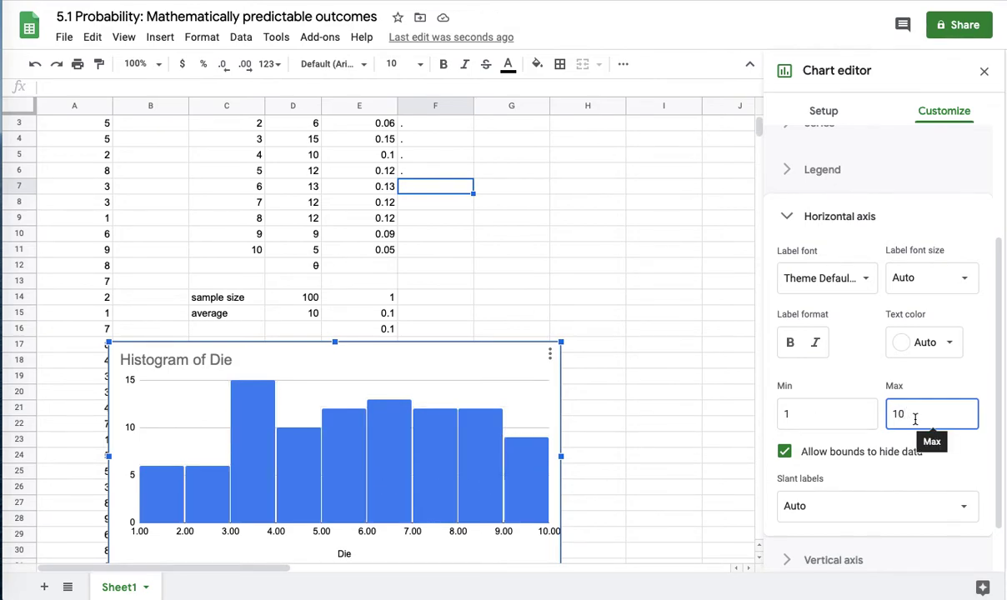
key("BackSpace")
type("1")
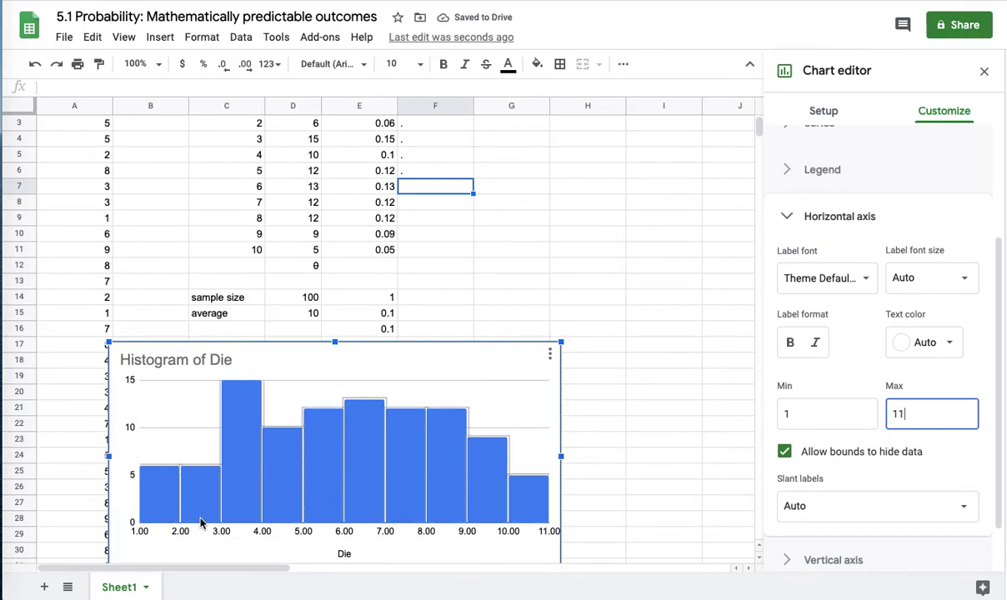
Step: Compare the histogram bars for rolls of 10, 9, 1 and 2 with the matching entries in the Frequency column
left_click(531, 495)
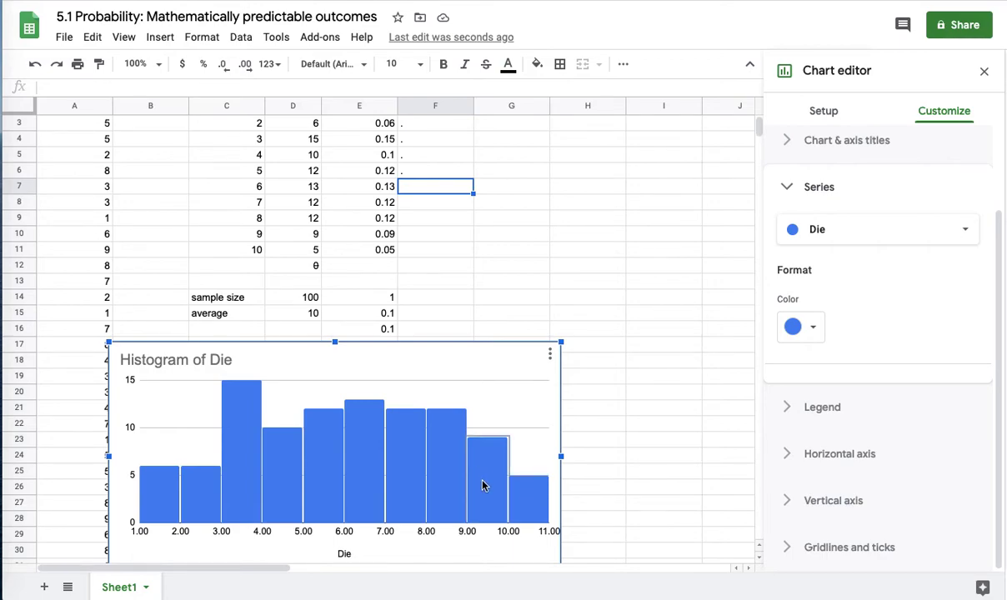
left_click(318, 236)
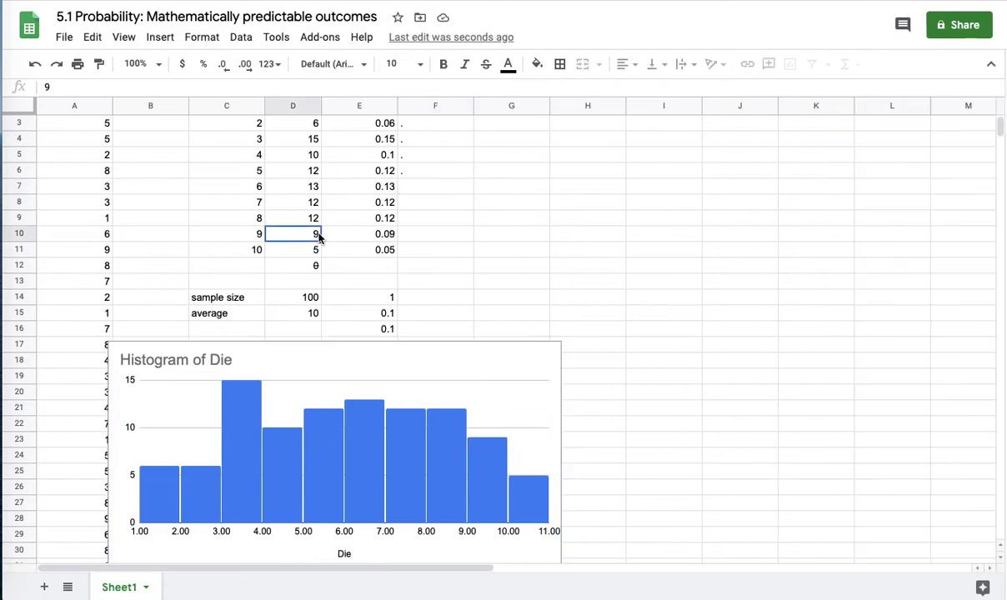
left_click(467, 459)
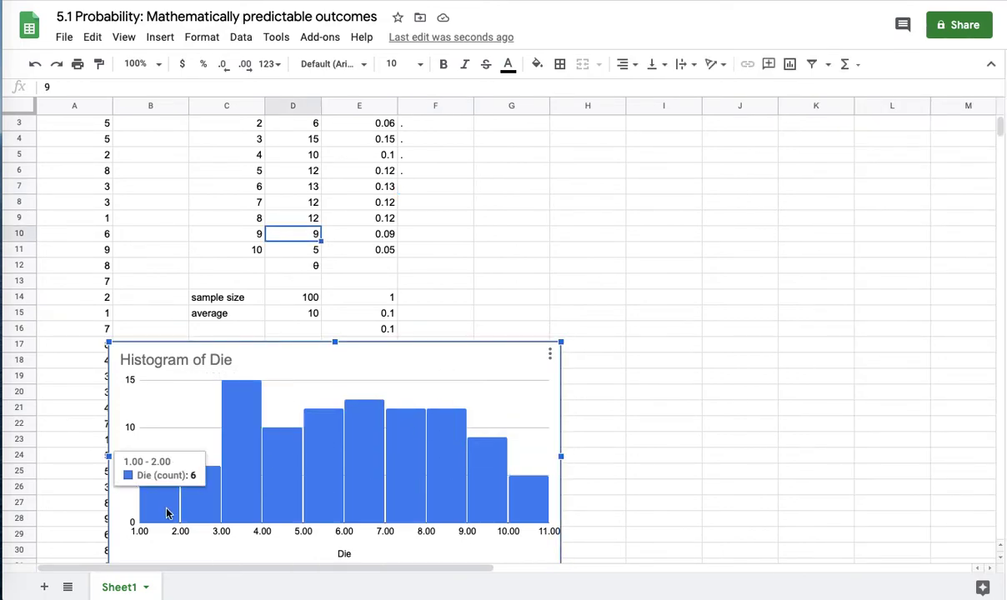
scroll(326, 298, "up", 2)
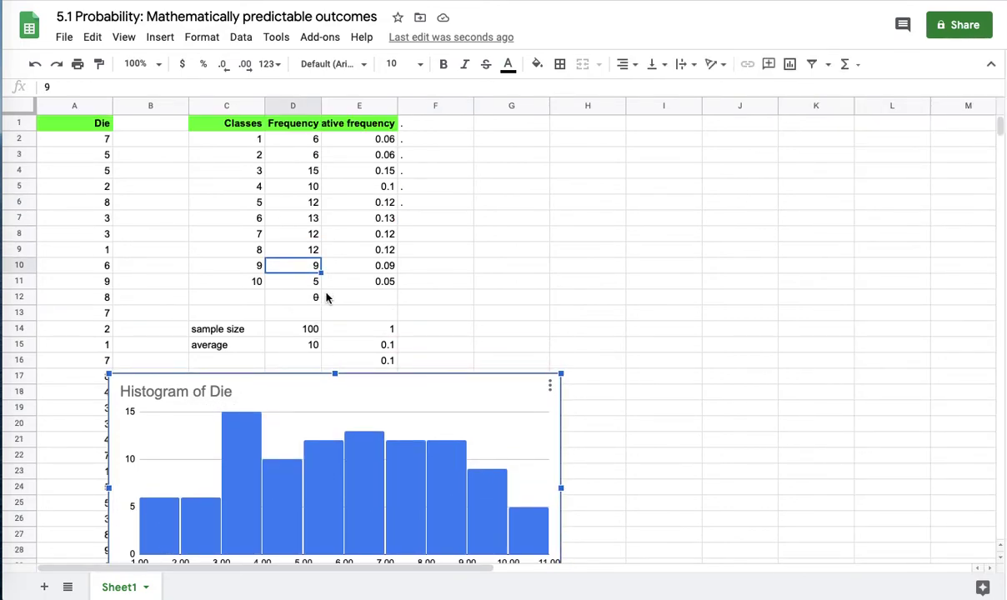
left_click(313, 143)
left_click(294, 157)
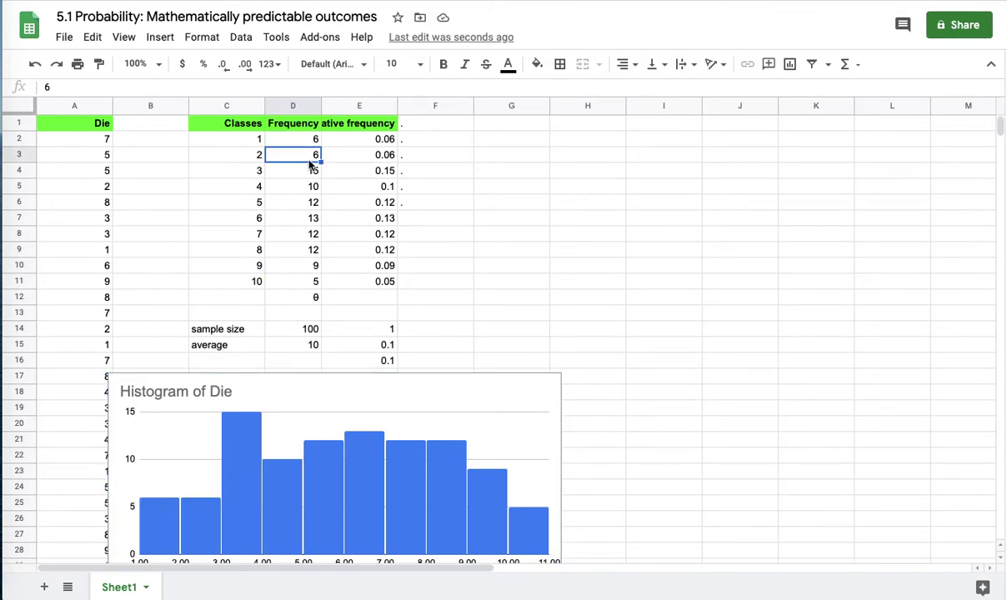
scroll(141, 526, "down", 2)
left_click(150, 517)
mouse_move(196, 499)
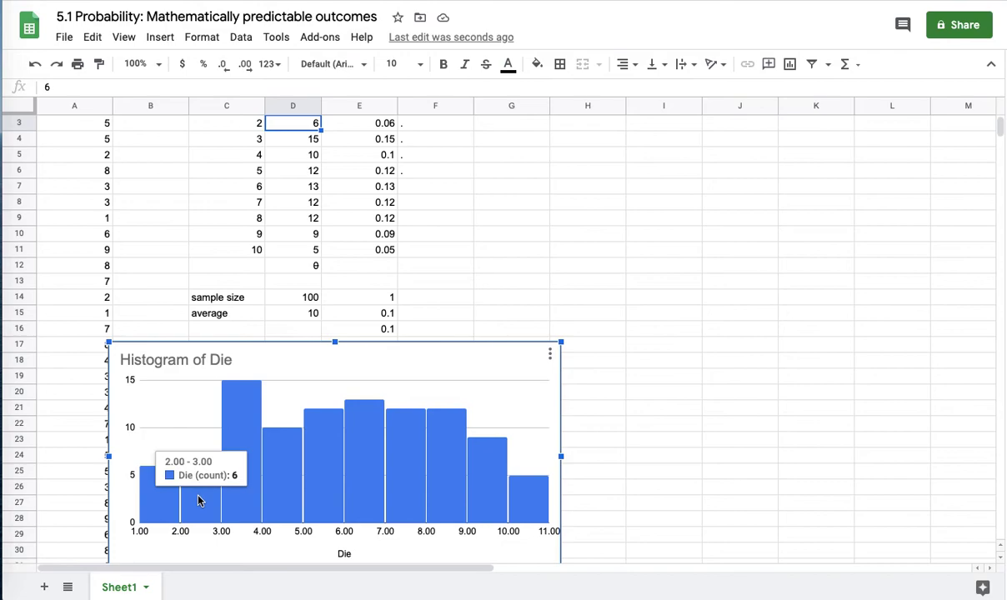
Step: Examine the frequencies of classes 3 and 4 alongside the Die column and the histogram
scroll(347, 175, "up", 1)
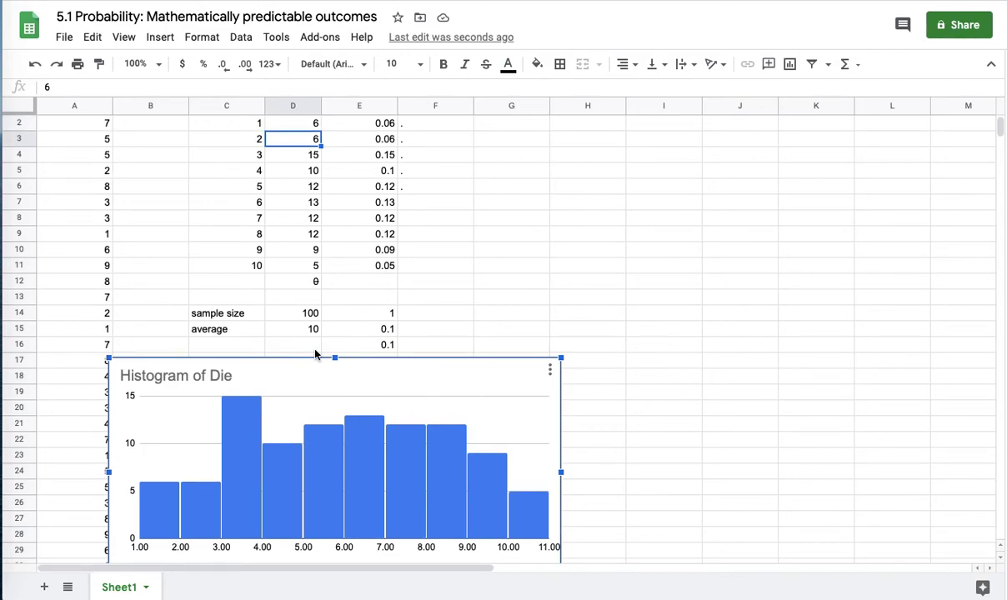
mouse_move(329, 492)
left_click(288, 169)
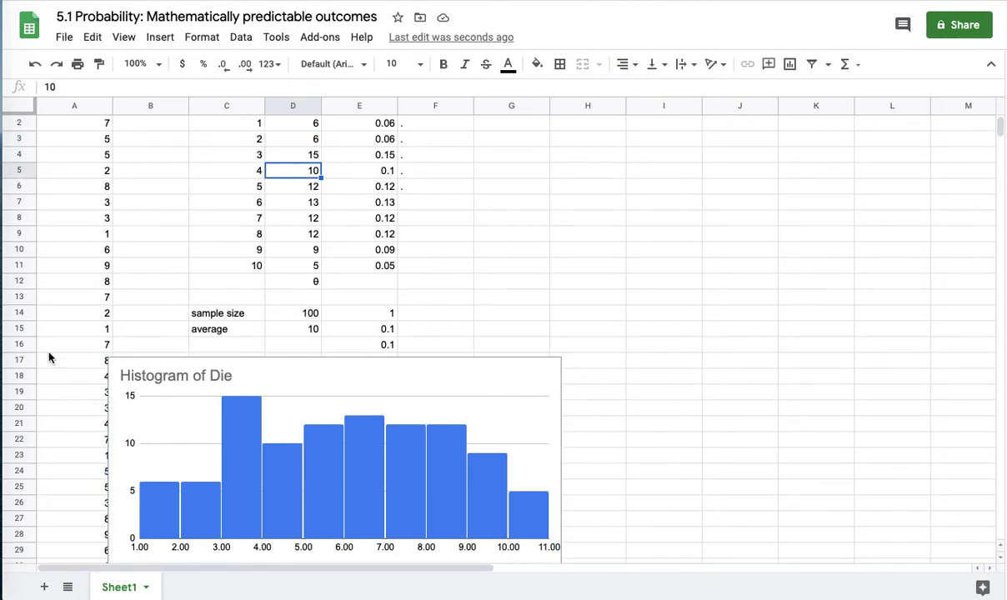
left_click(55, 314)
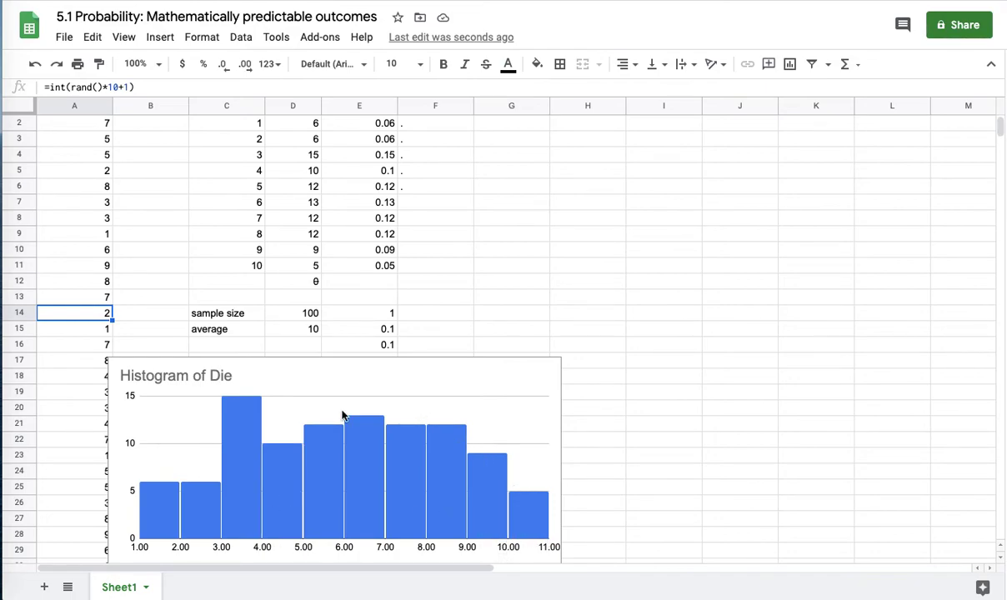
left_click(241, 156)
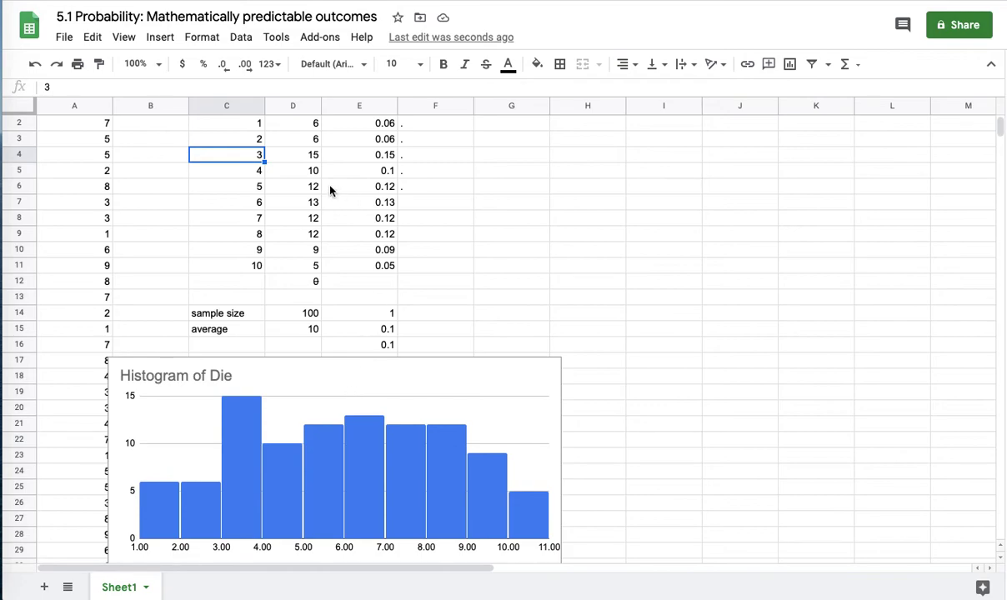
left_click(270, 172)
scroll(270, 177, "up", 1)
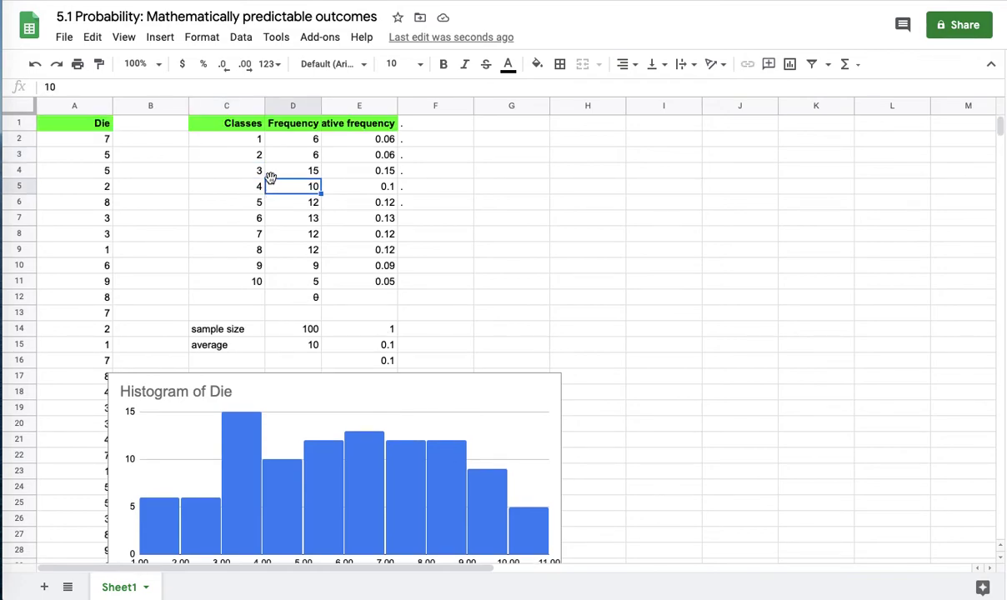
scroll(271, 178, "down", 1)
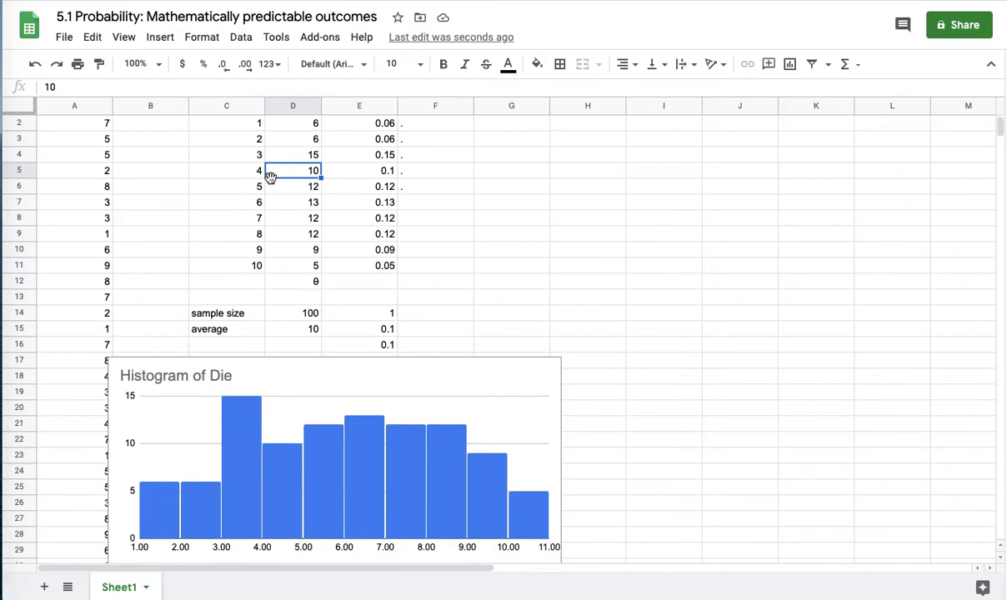
scroll(270, 177, "down", 2)
scroll(270, 182, "up", 3)
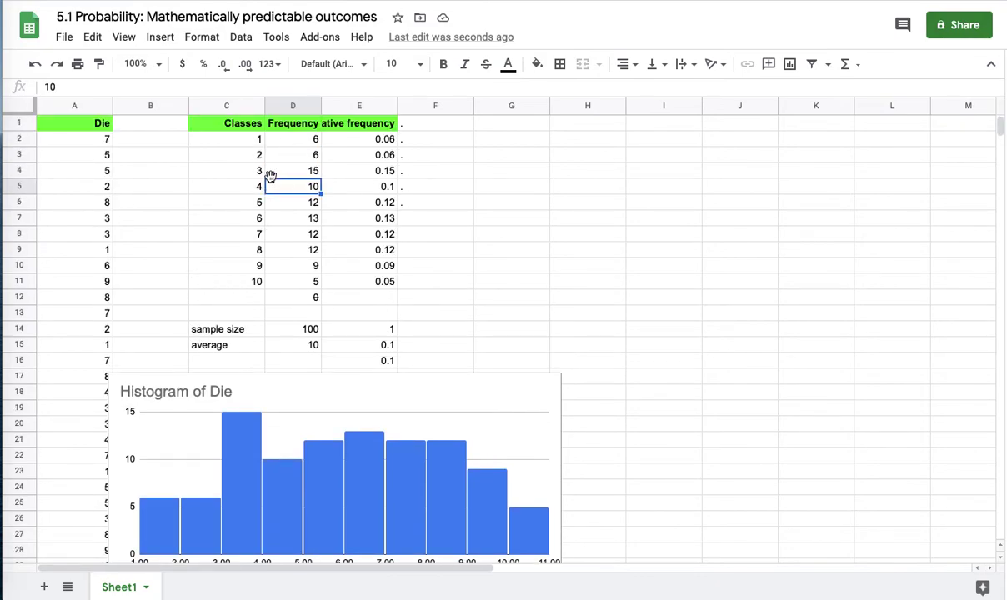
Step: Review the random die formula in A3 and look through the Die column down to row 101
left_click(83, 129)
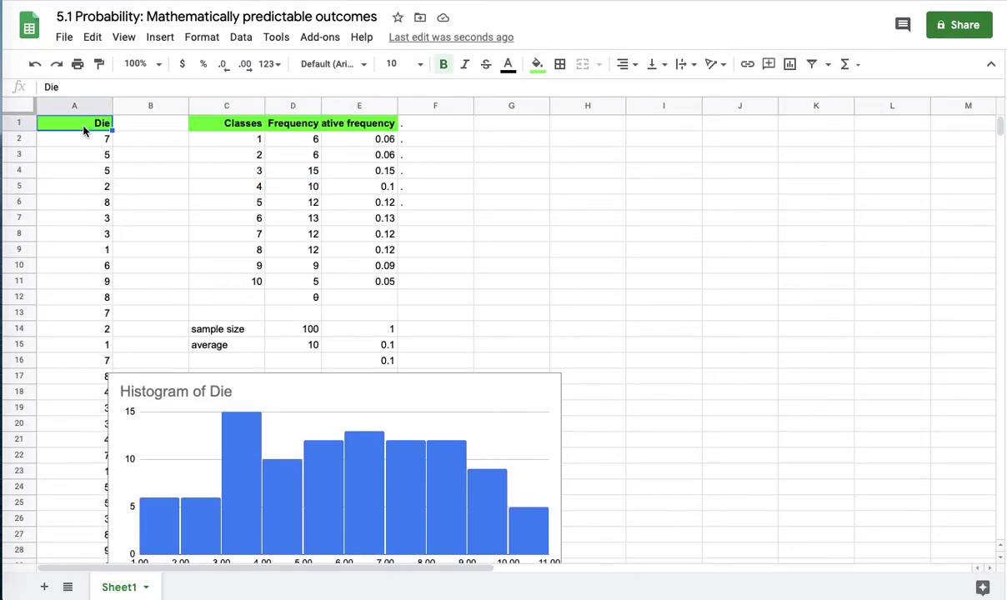
left_click(81, 158)
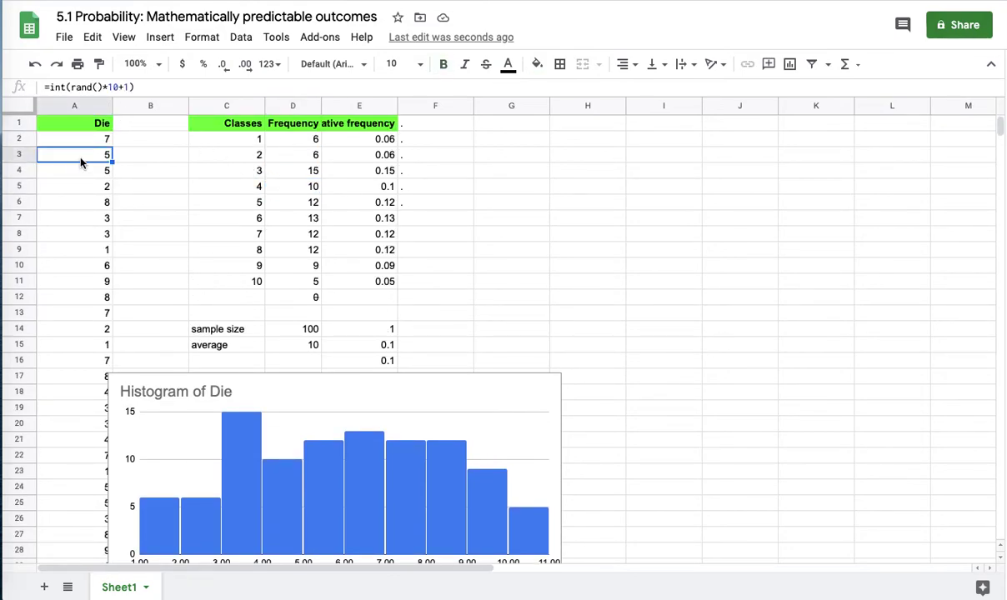
left_click(108, 88)
double_click(110, 88)
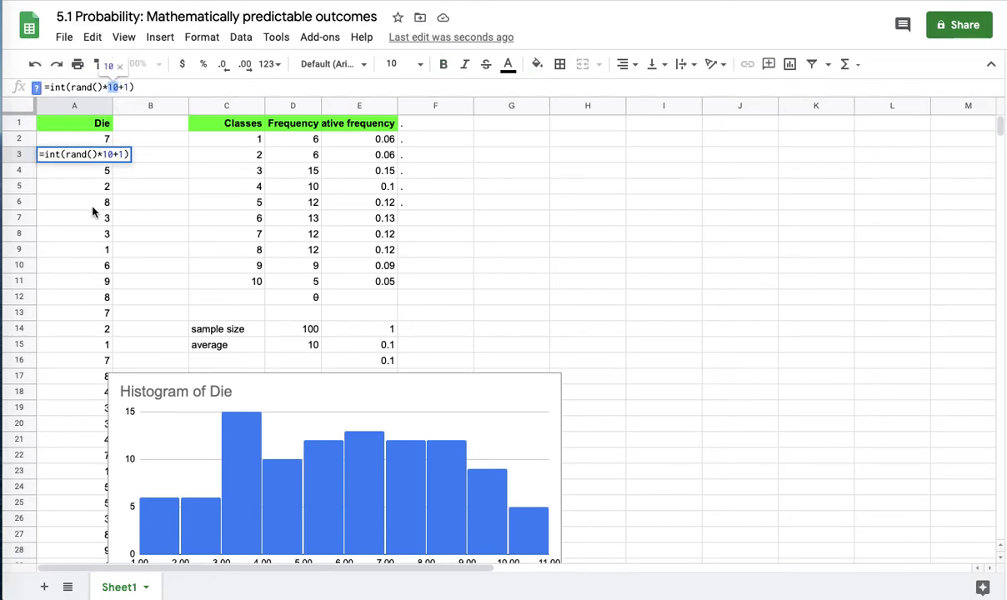
key("Return")
scroll(78, 257, "down", 20)
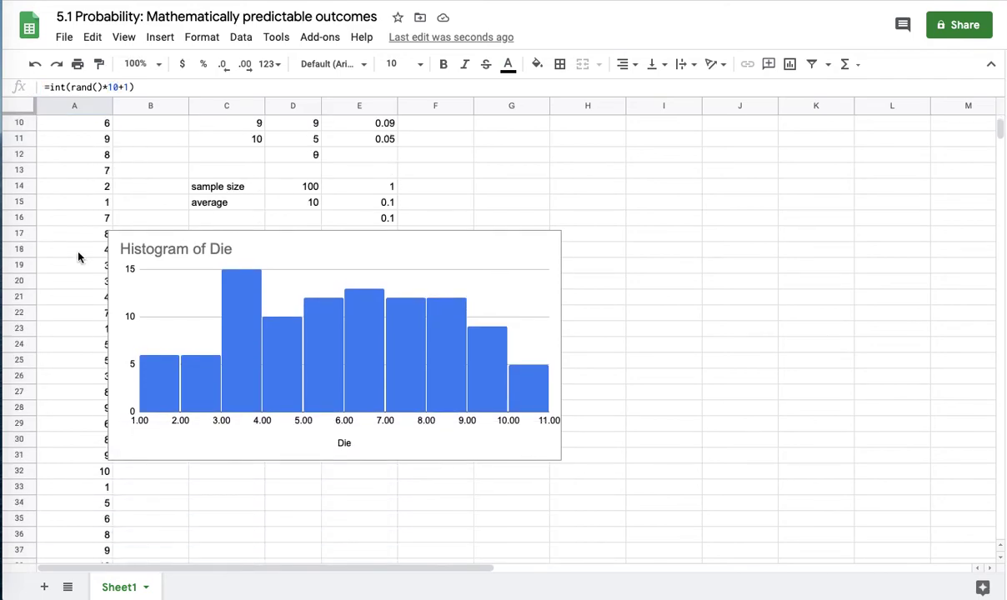
scroll(78, 257, "down", 7)
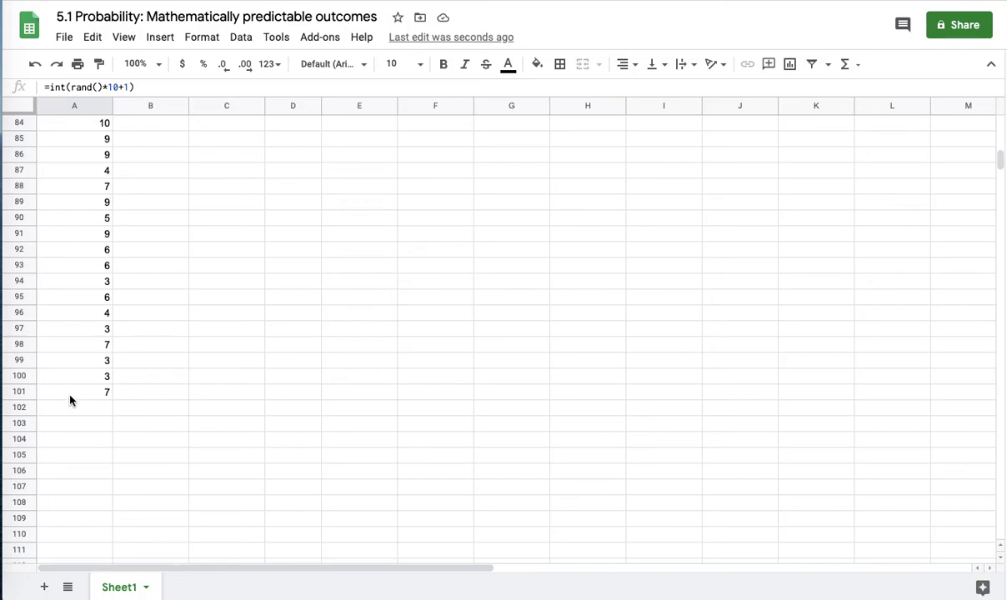
scroll(70, 400, "up", 20)
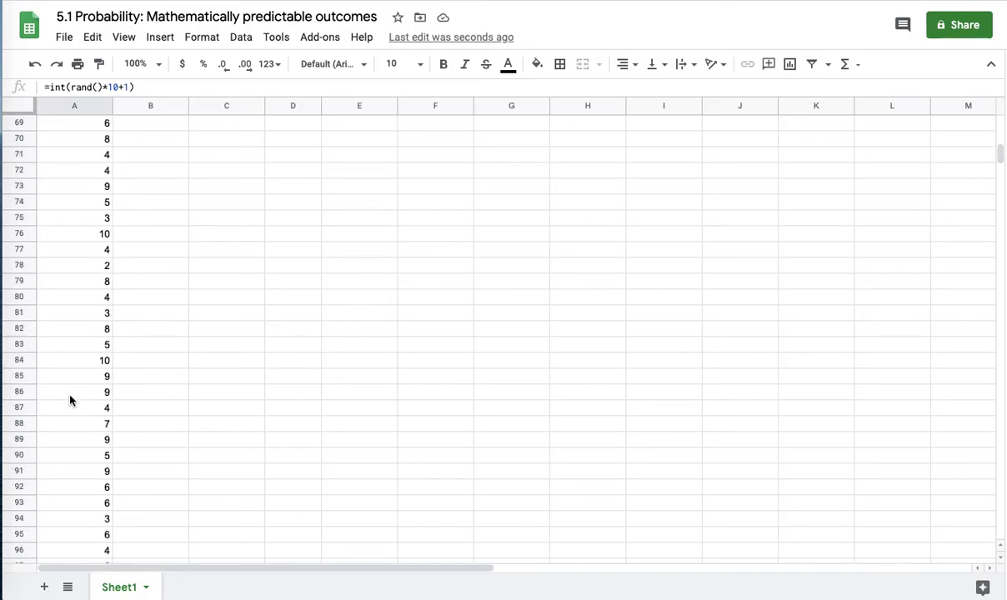
scroll(70, 400, "up", 4)
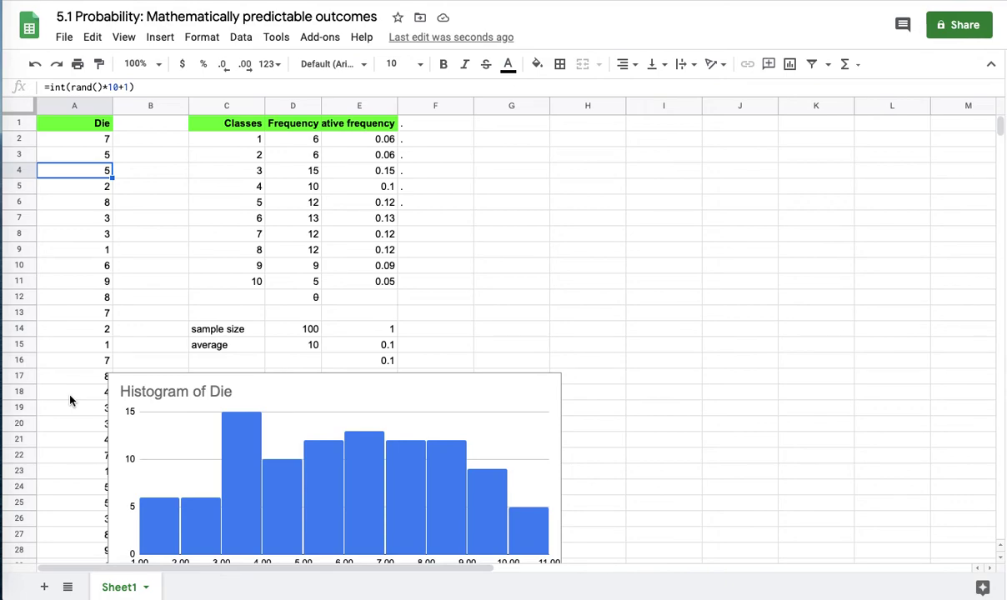
Step: Move the histogram sideways so it no longer covers the Die values in column A
scroll(70, 400, "down", 1)
scroll(165, 360, "down", 1)
left_click(164, 364)
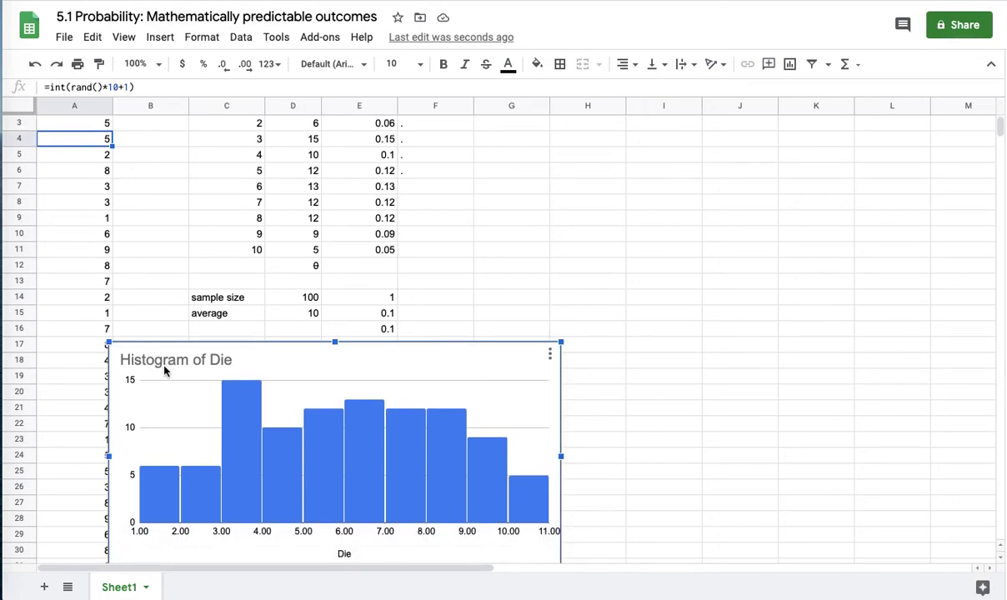
left_click(191, 346)
left_click_drag(191, 346, 225, 352)
scroll(193, 340, "down", 1)
left_click(178, 317)
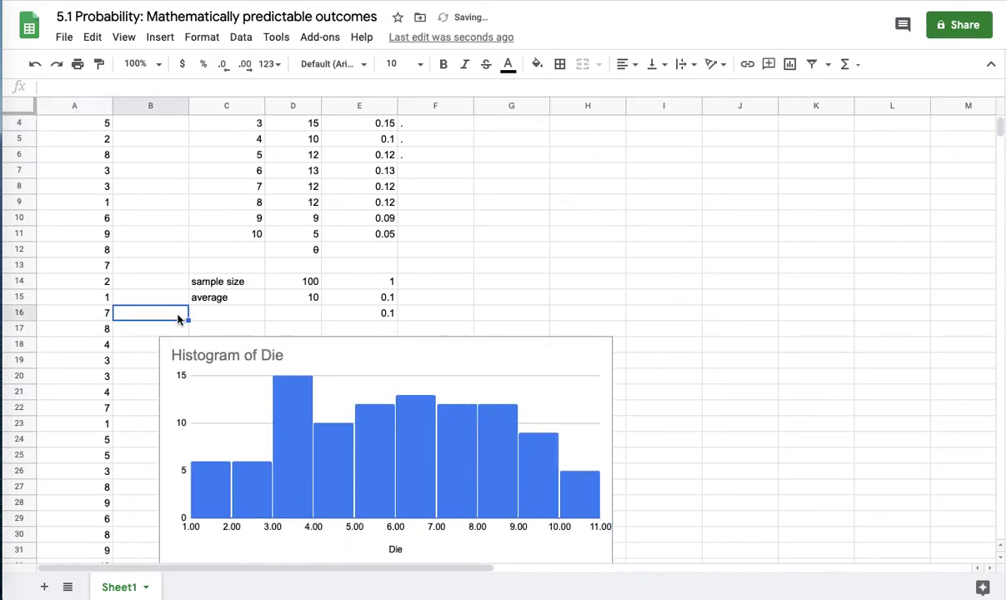
scroll(178, 317, "down", 1)
left_click(100, 523)
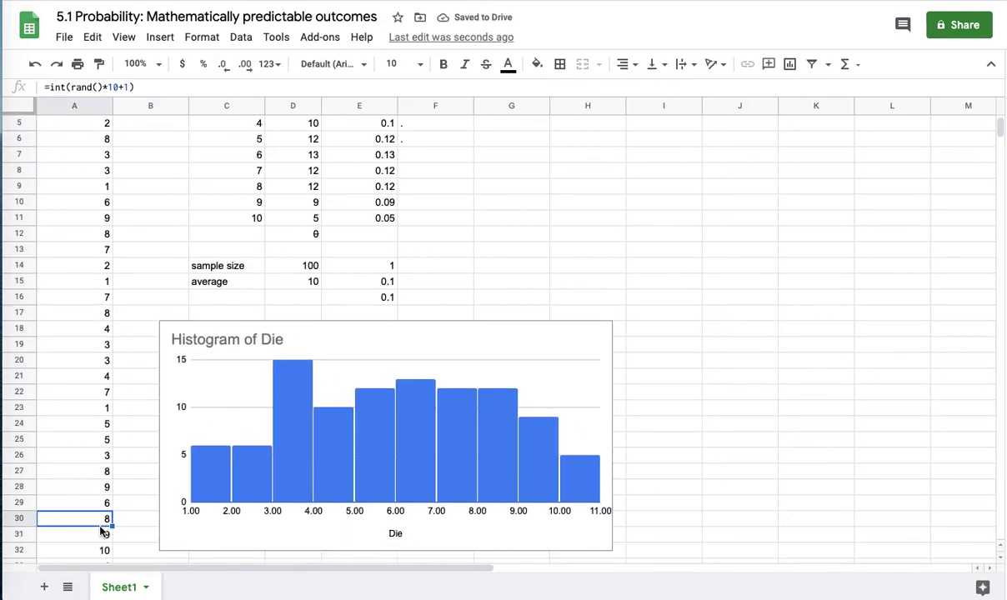
left_click(100, 535)
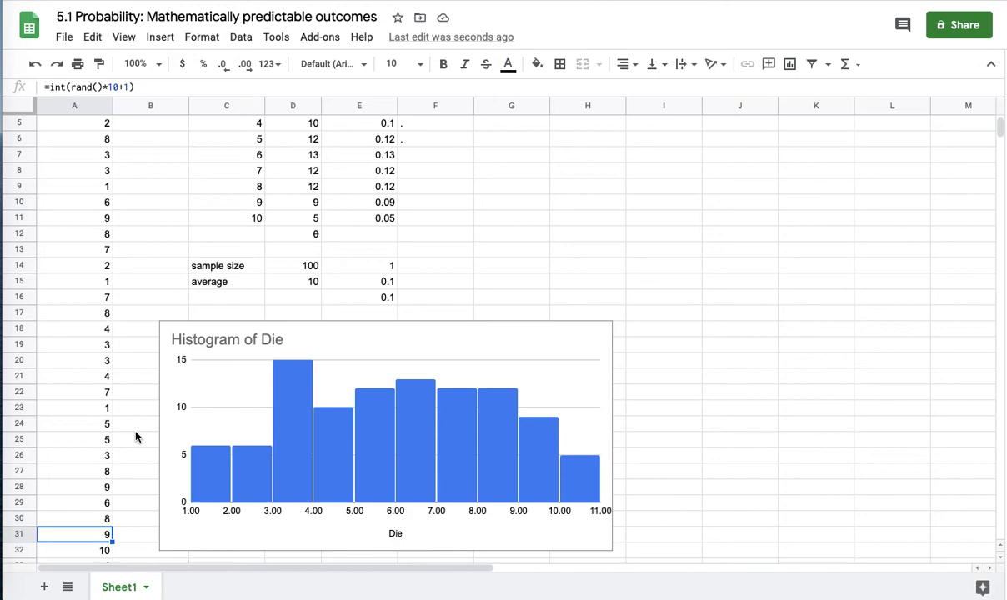
Step: Fit the width of column E to its Relative frequency header
scroll(135, 437, "up", 2)
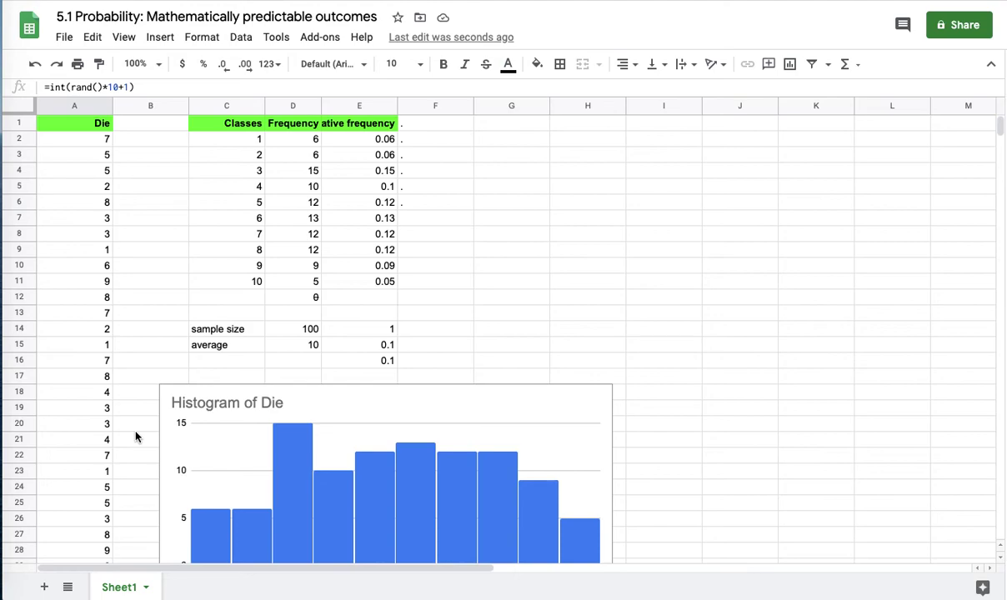
double_click(397, 106)
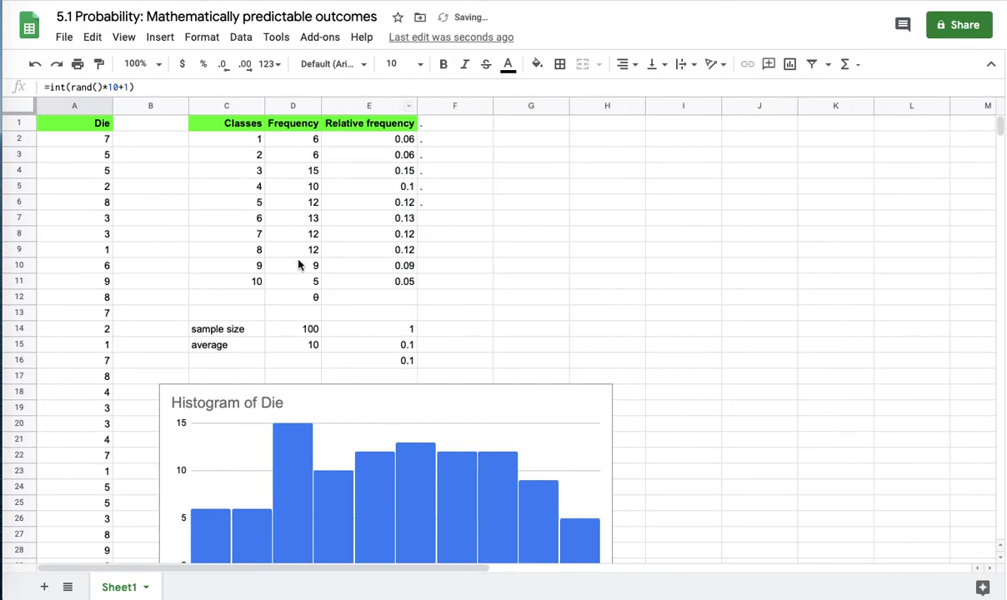
Step: Fill the die formula from A2 down to A11 and select the class values in C2:C11
left_click(105, 140)
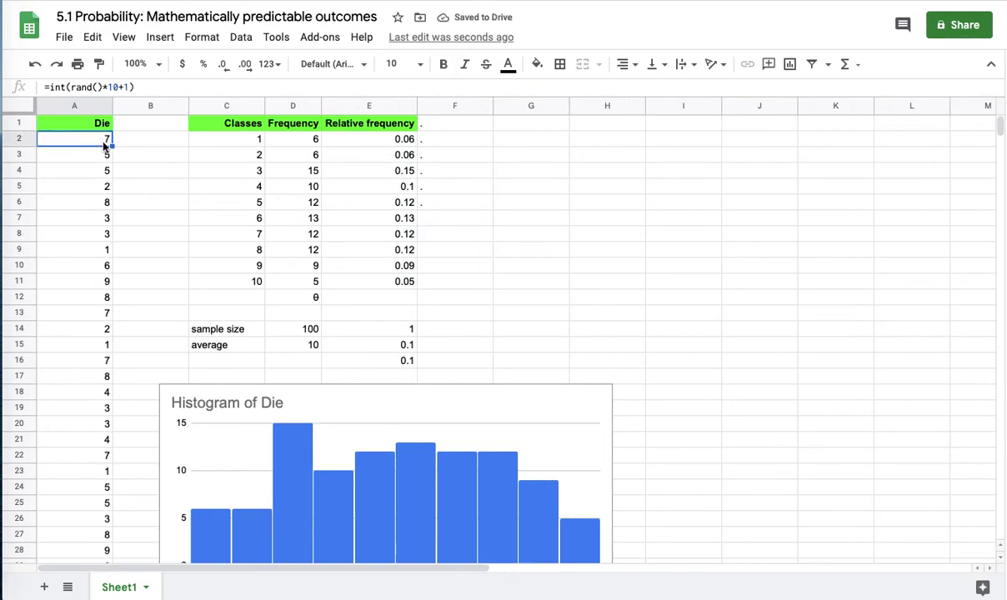
left_click_drag(111, 144, 101, 282)
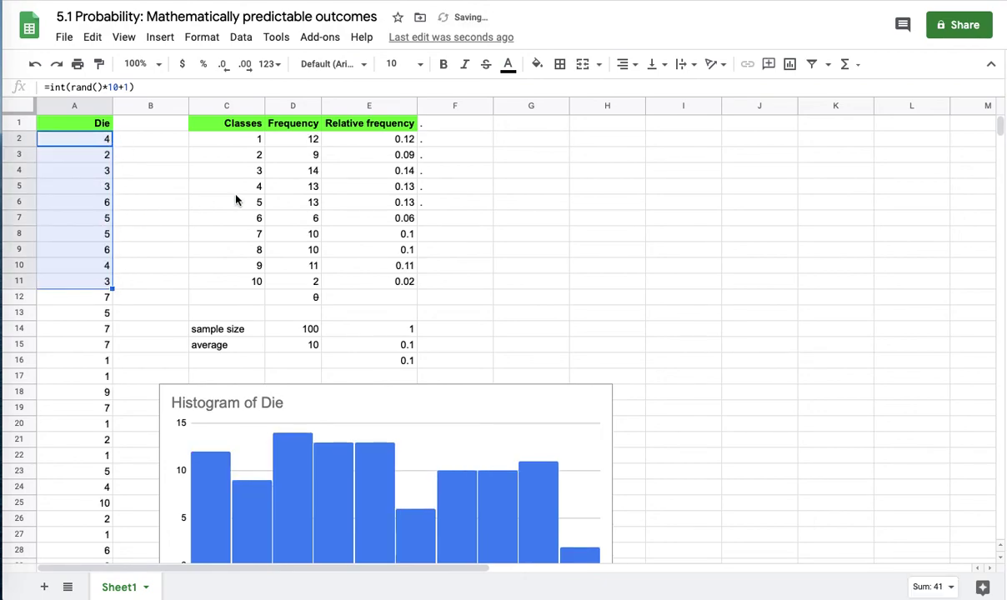
left_click_drag(261, 141, 260, 277)
left_click(238, 140)
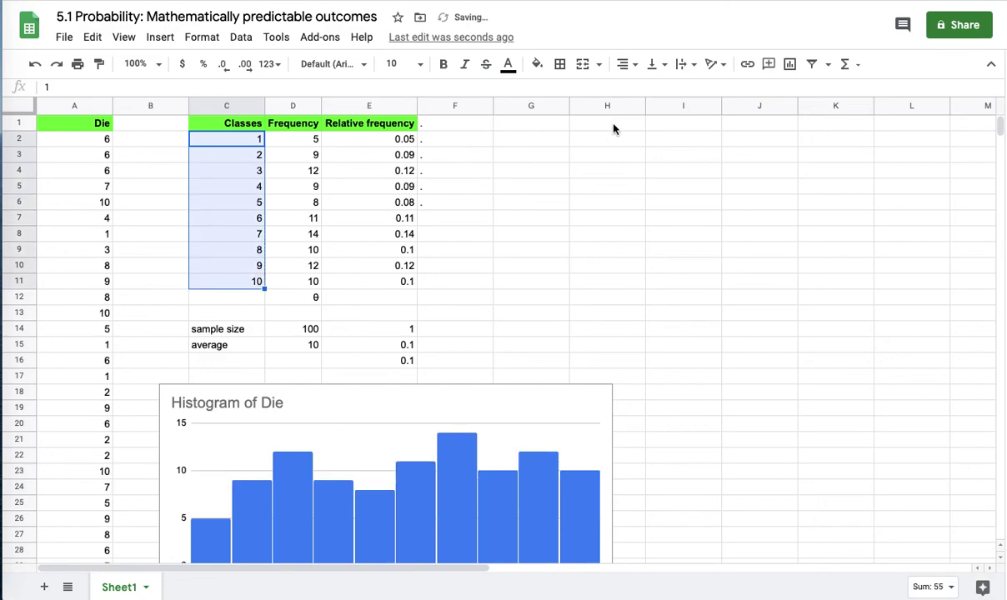
Step: Enter 1 in G1 and 3 in G2, and extend the series by autofill down to G9
left_click(549, 132)
type("3")
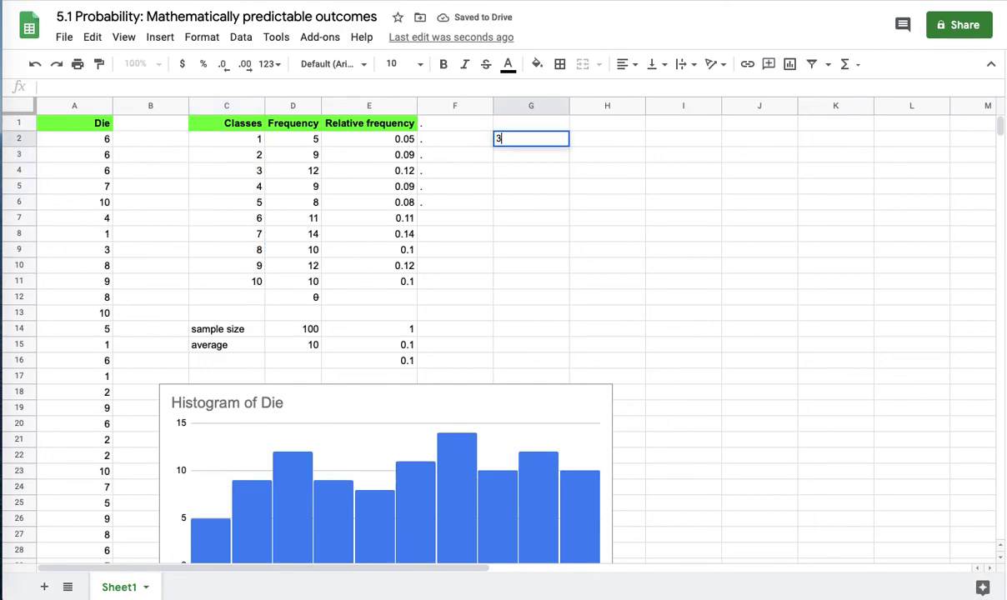
key("Return")
key("Up")
key("Up")
type("1")
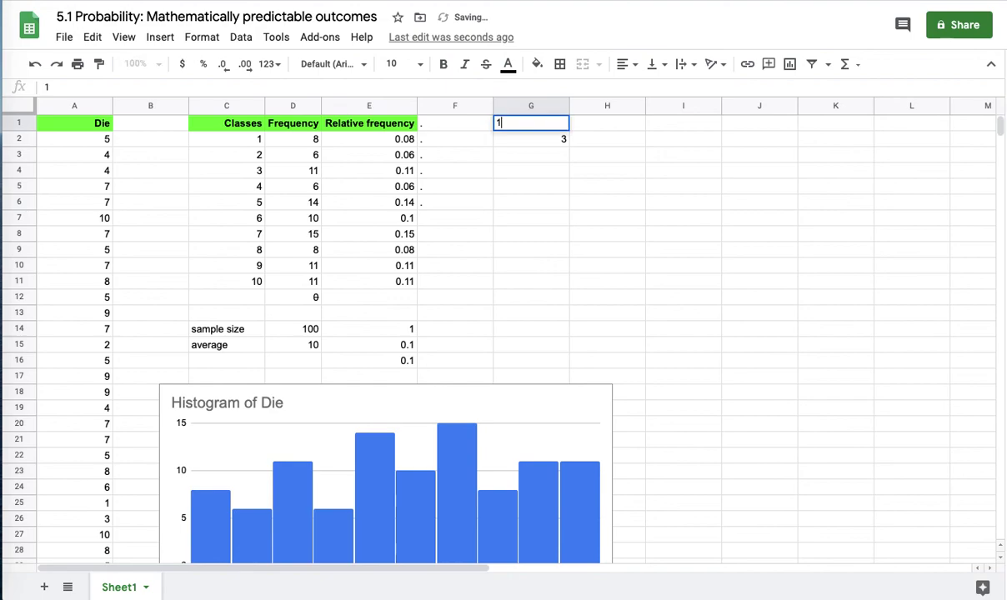
key("Return")
left_click_drag(561, 123, 569, 254)
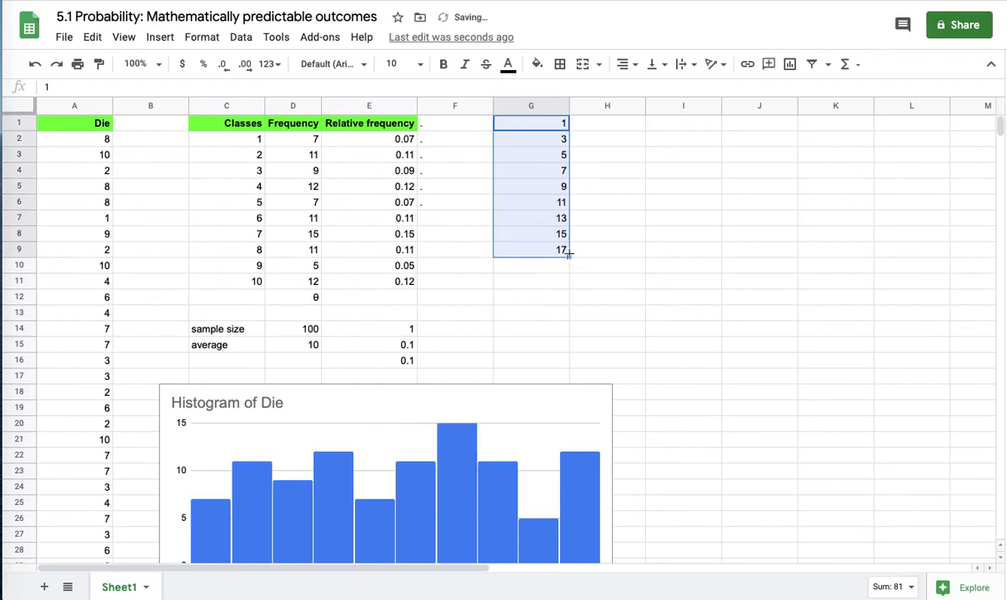
left_click(557, 139)
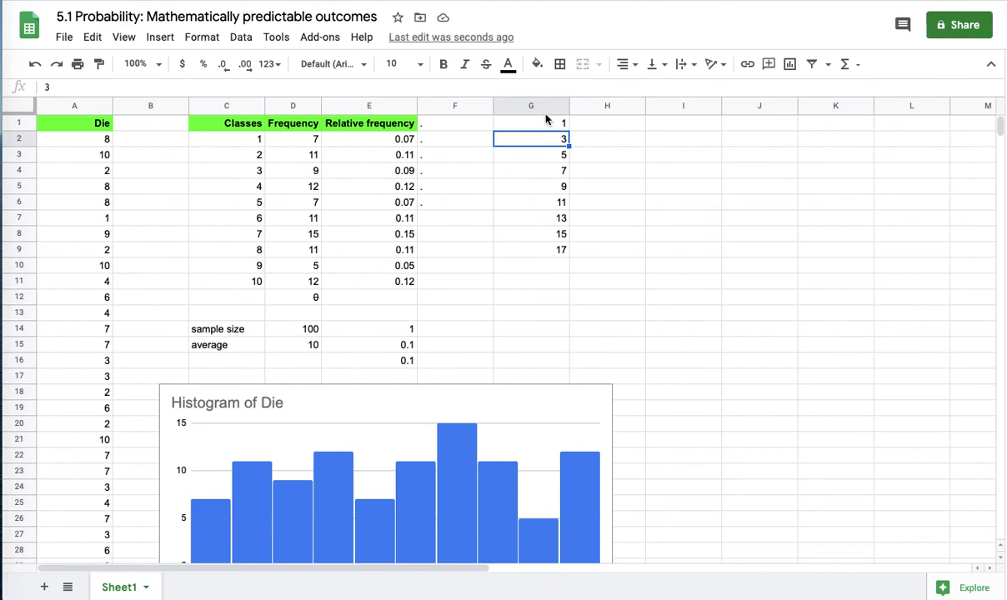
Step: Enter 1 in H1 and 1.5 in H2, and extend the series by autofill down to H9
left_click(604, 122)
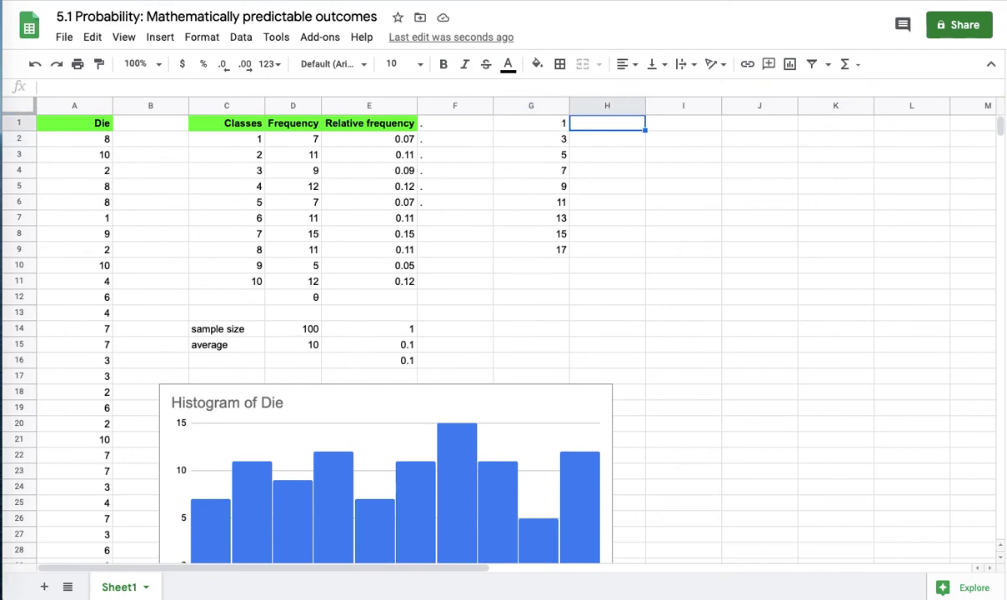
type("1")
key("Return")
type("1.5")
key("Return")
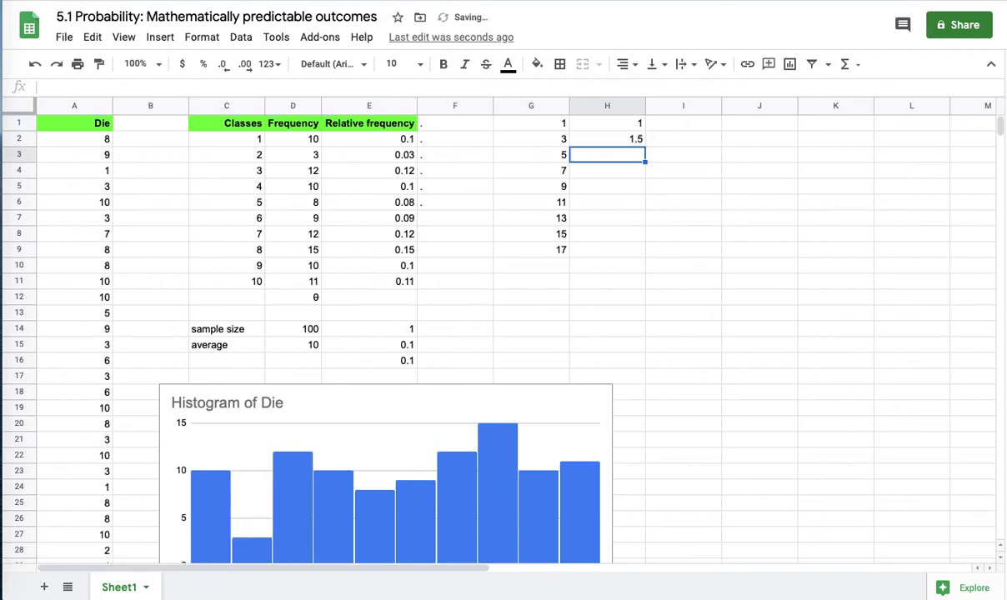
left_click_drag(639, 125, 646, 253)
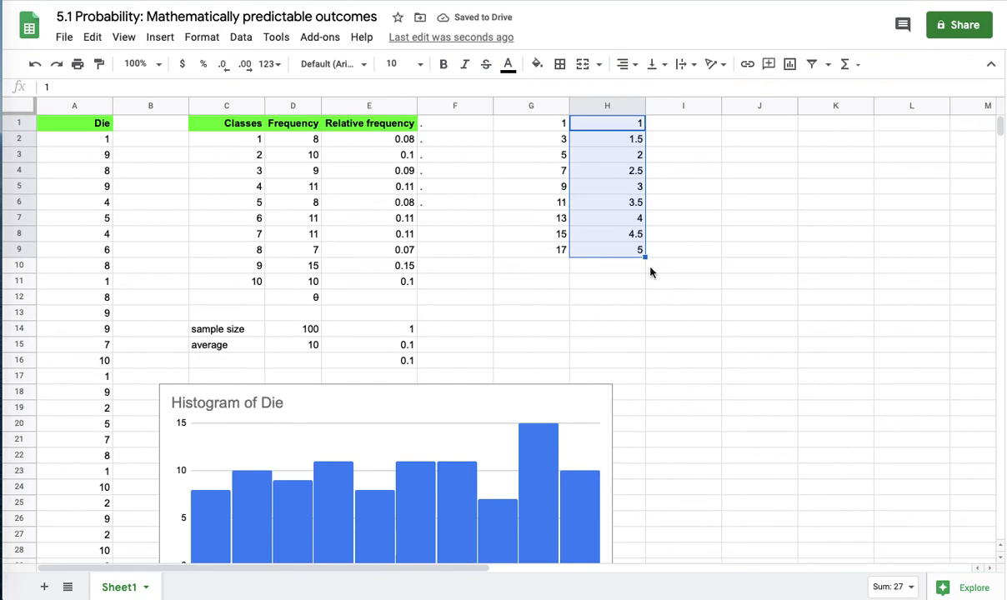
left_click(679, 236)
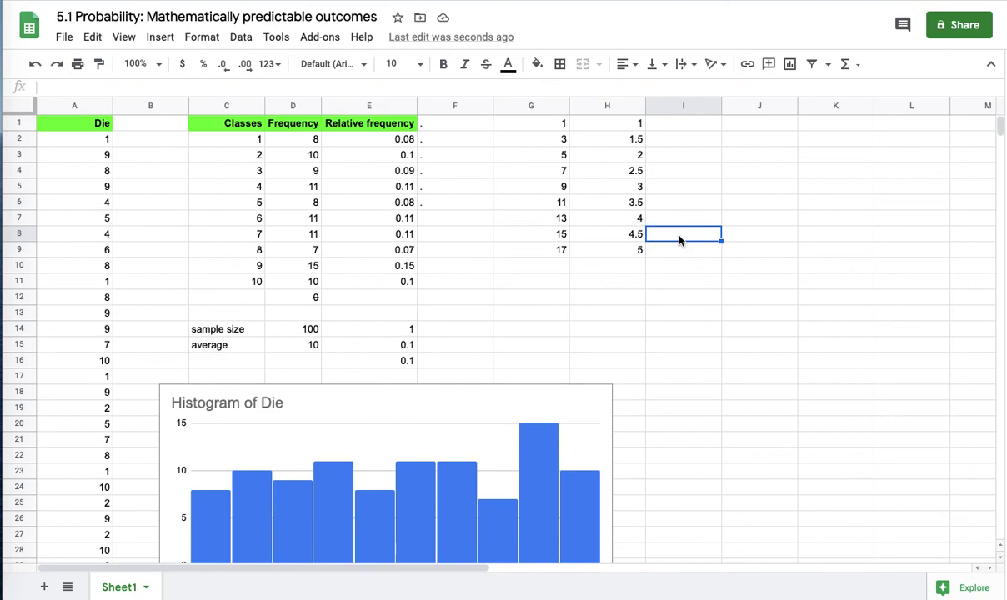
left_click(676, 261)
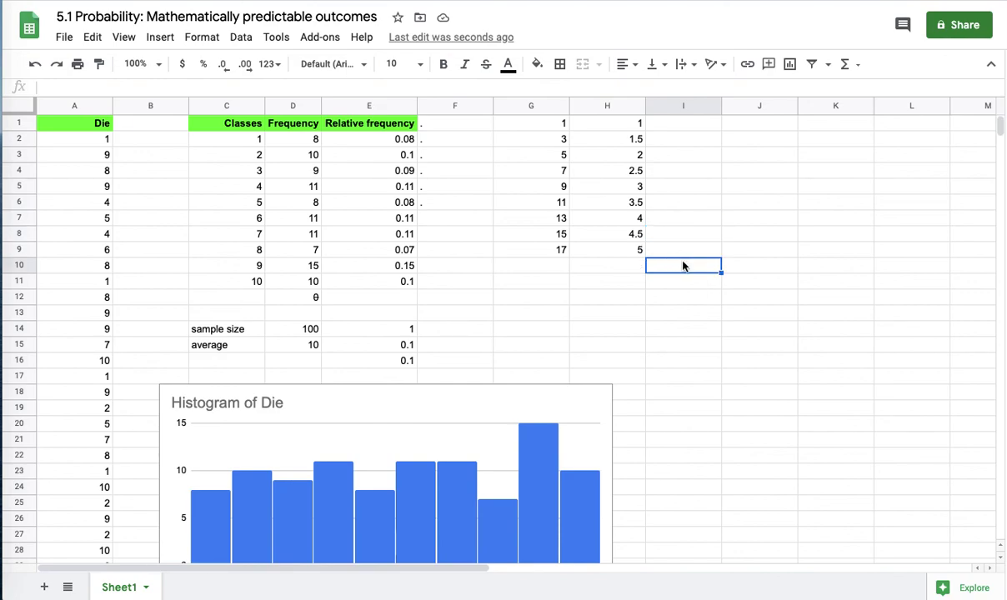
left_click(687, 255)
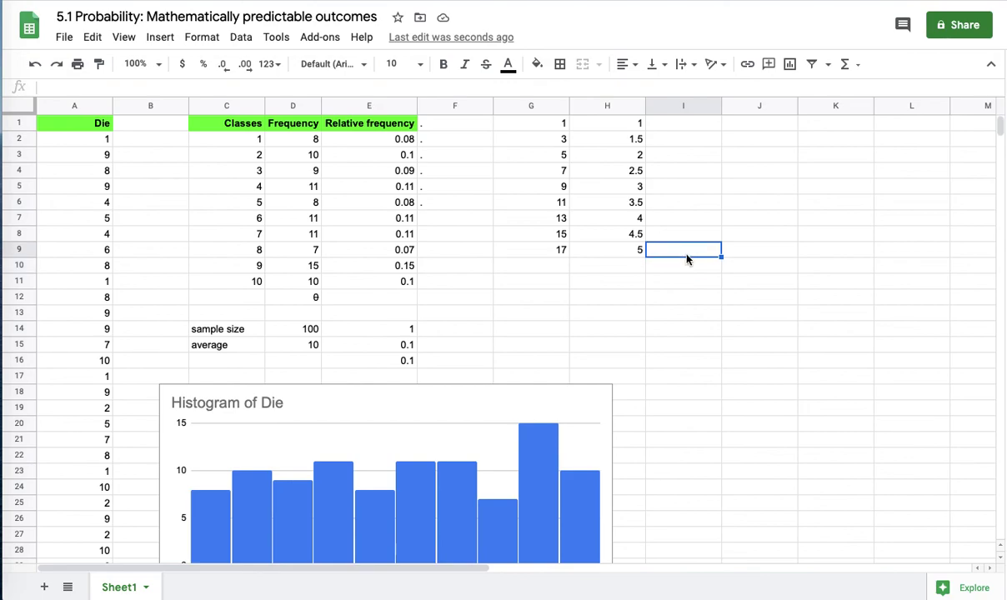